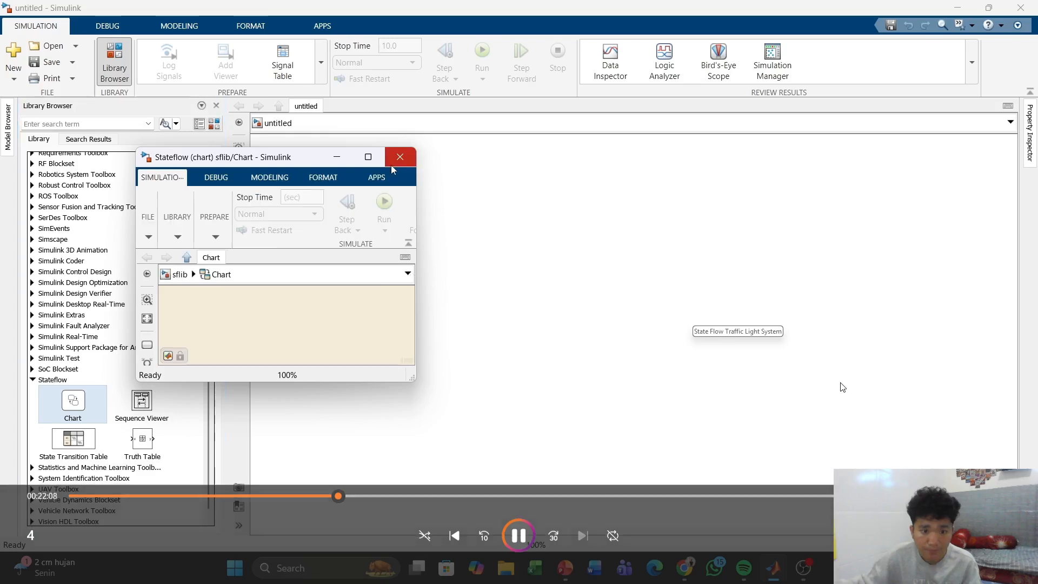
Step: Close the separate library chart window, add a Stateflow Chart block to the untitled model, and open the new chart for editing
click(400, 156)
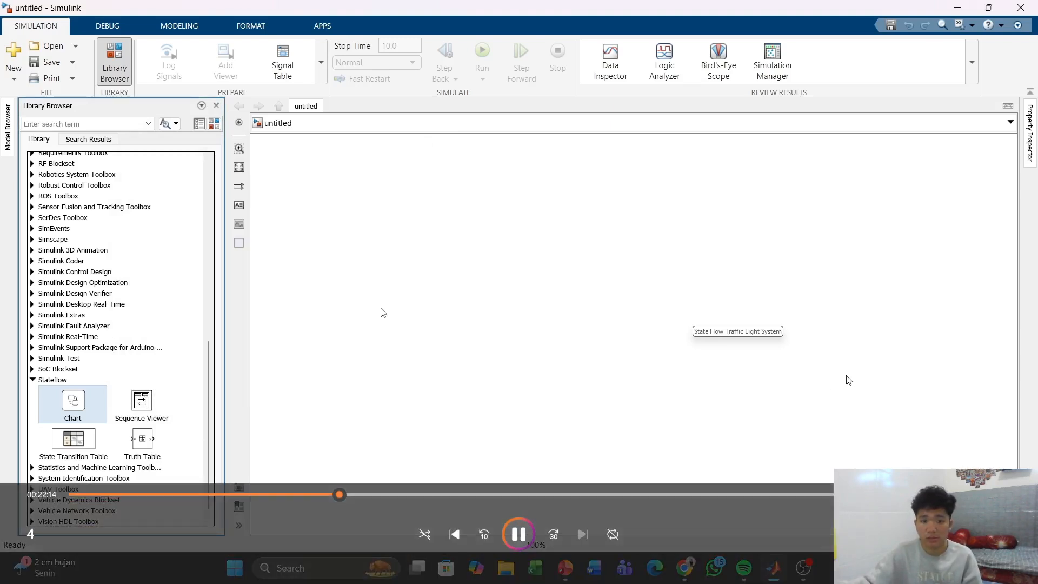
drag(325, 228, 382, 277)
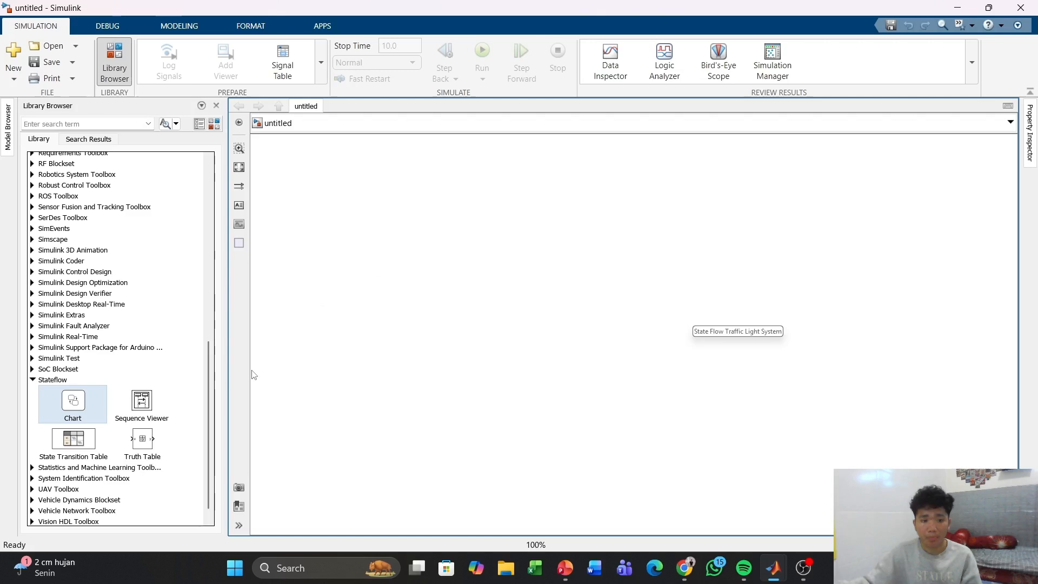
click(144, 405)
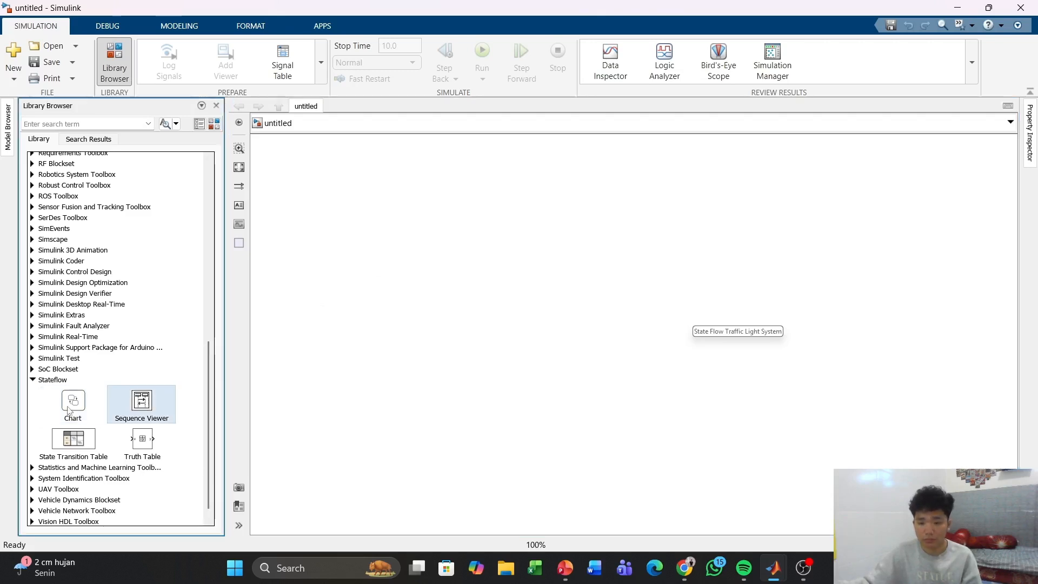
click(69, 405)
drag(70, 405, 361, 324)
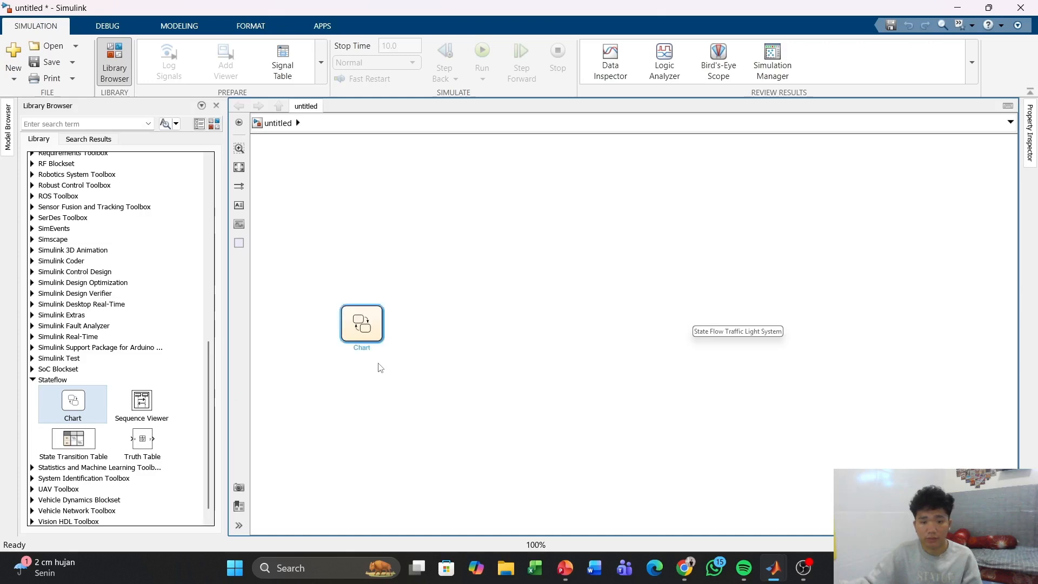
click(362, 346)
double_click(364, 322)
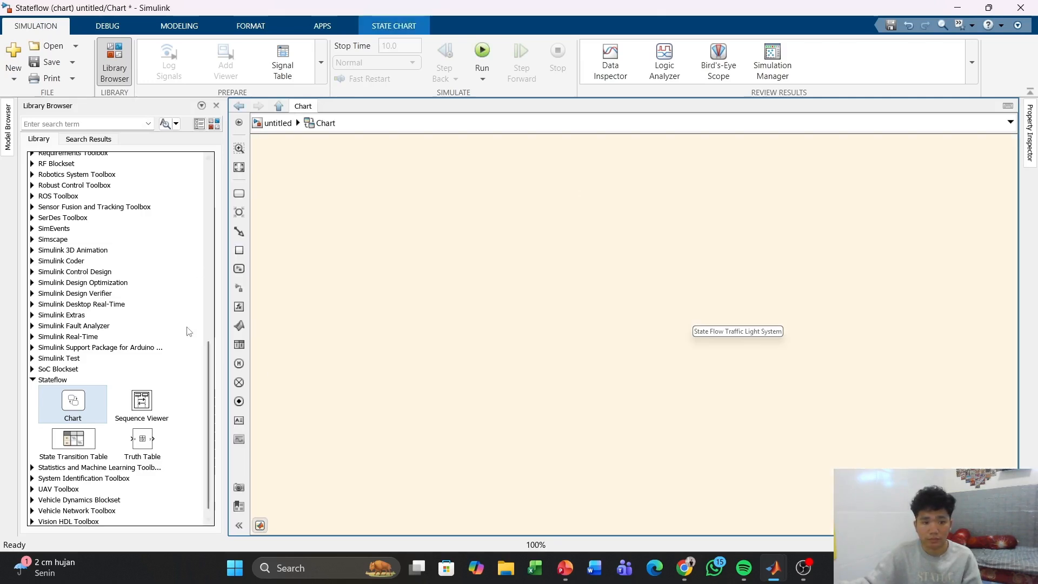
Step: Place a first state with a default transition in the chart's upper-left area and shift it slightly right and down
click(239, 193)
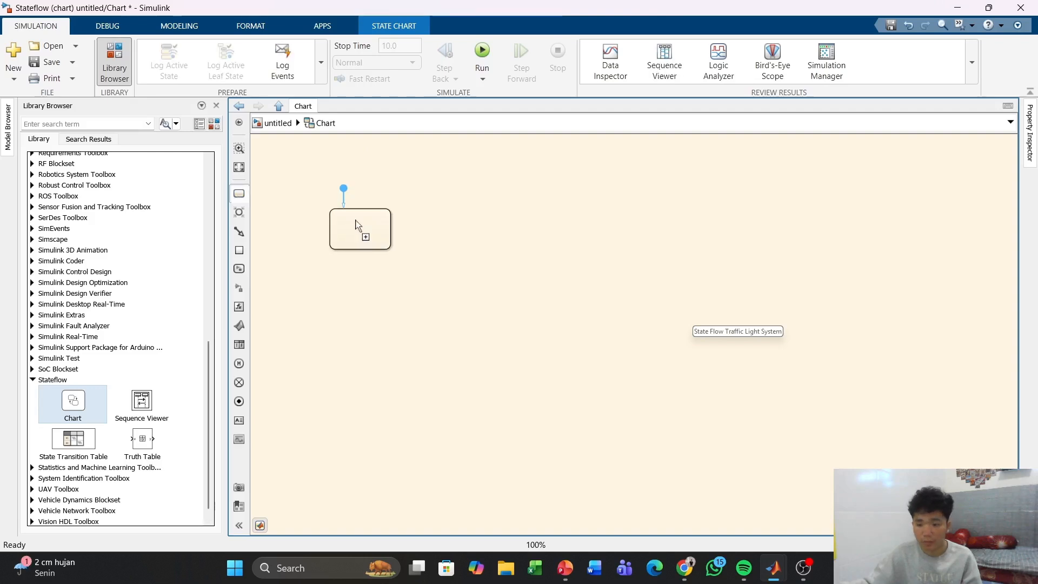
click(354, 252)
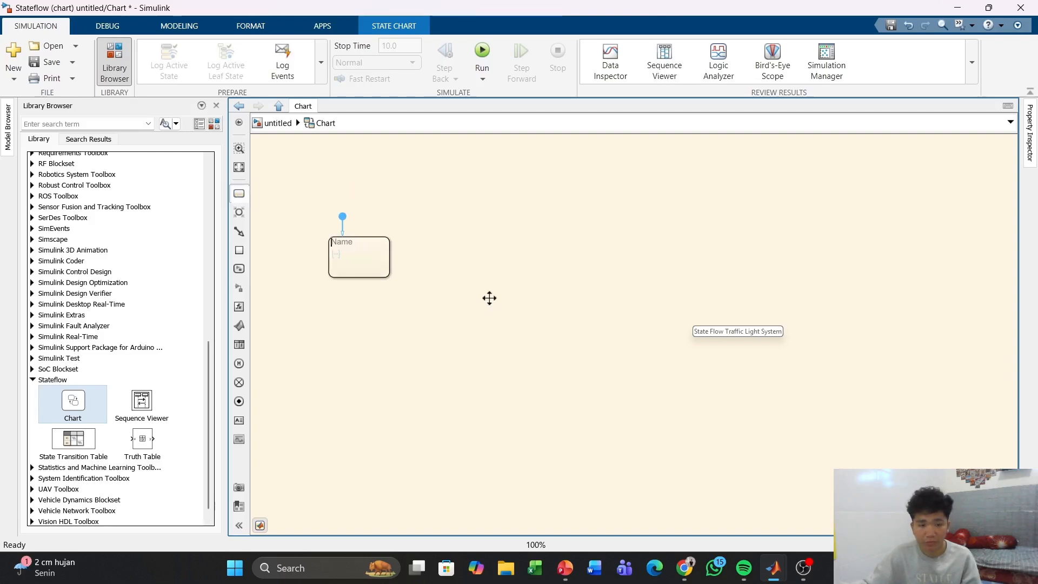
click(355, 261)
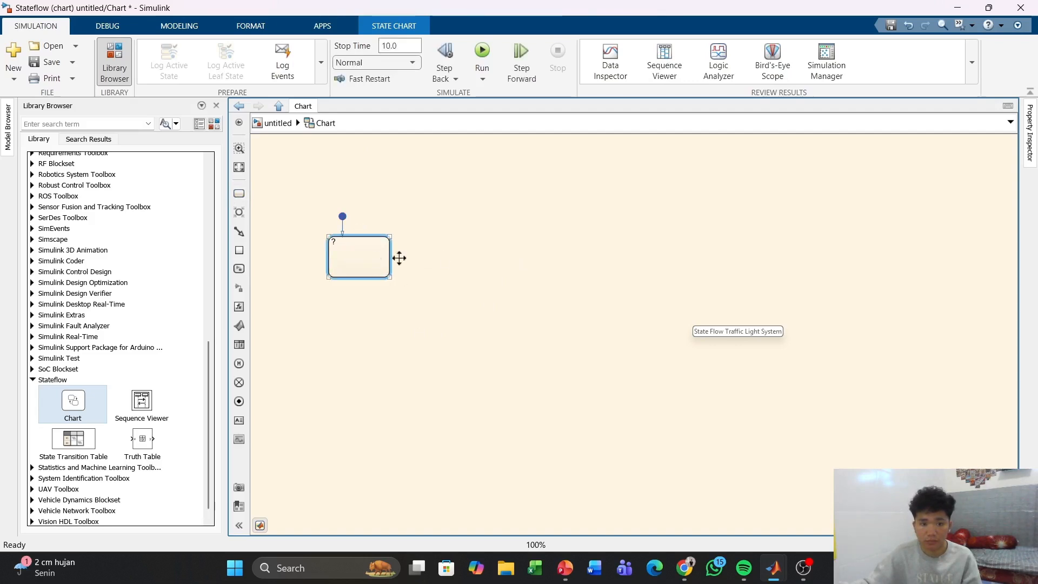
drag(462, 252, 518, 273)
drag(389, 262, 368, 272)
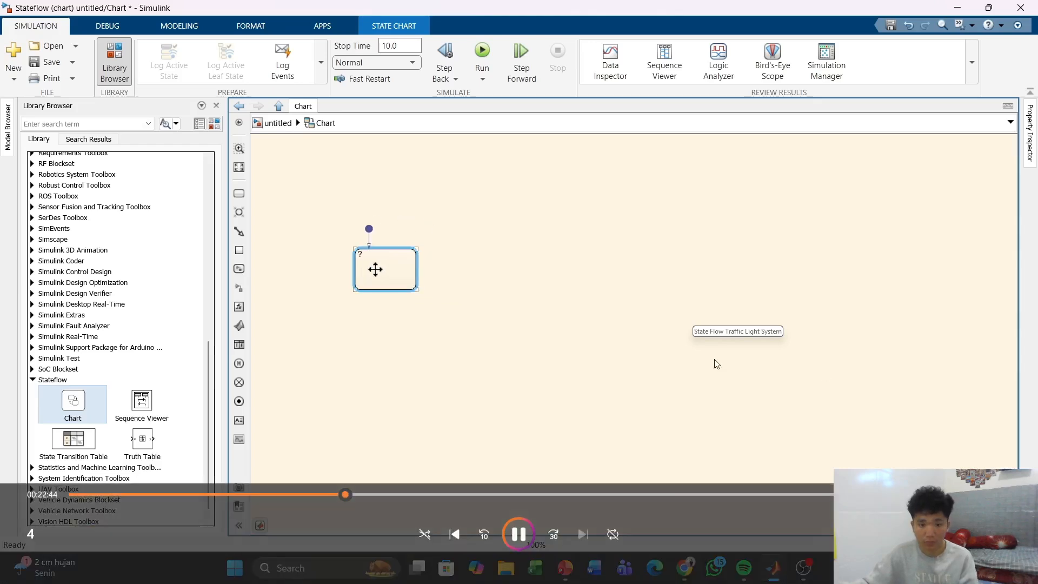
Step: Add two more unnamed states, one to the right of the first and one below and between them
click(238, 194)
click(568, 257)
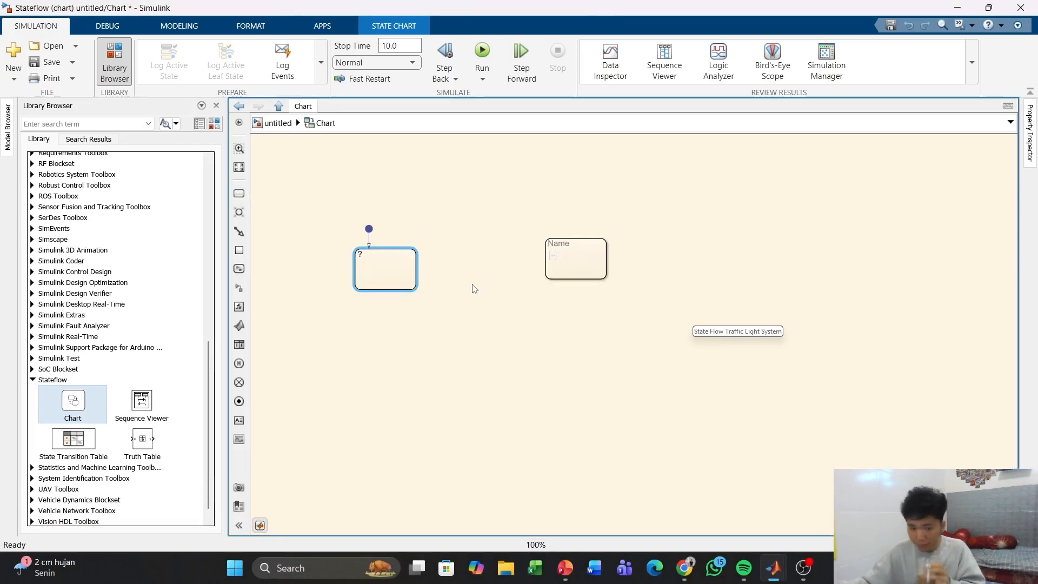
click(488, 295)
click(238, 193)
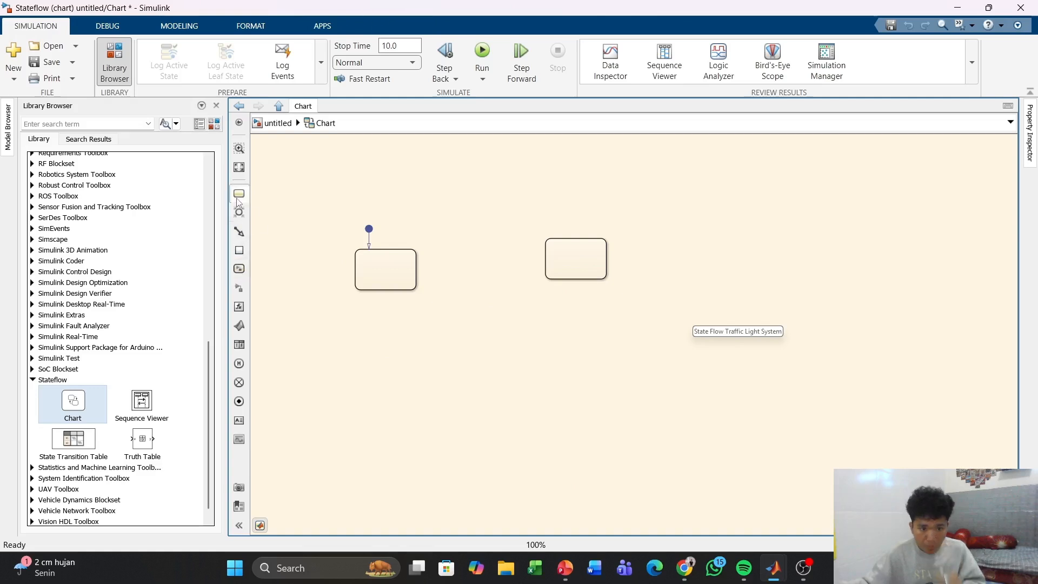
click(462, 362)
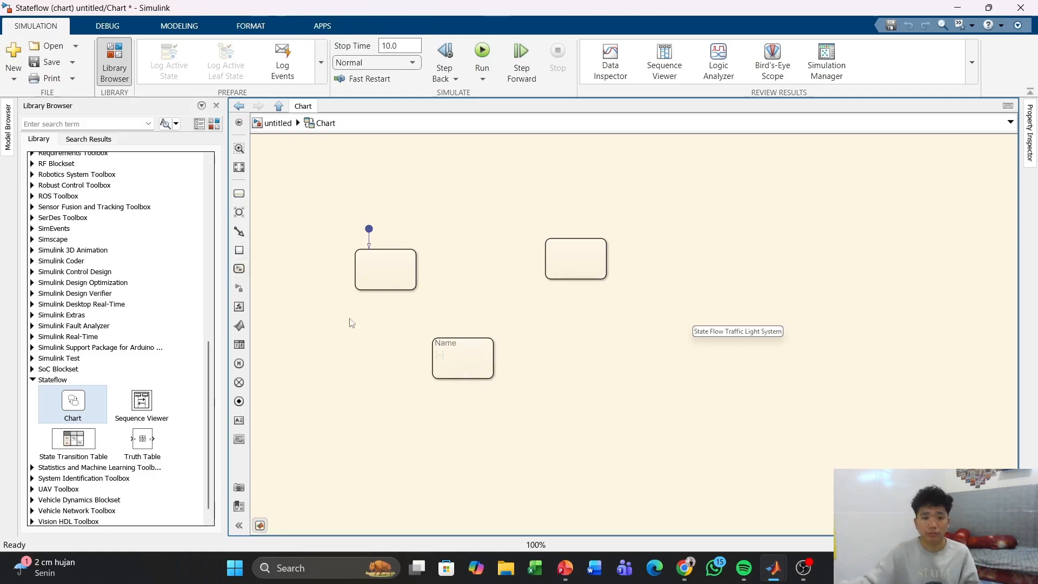
Step: Arrange the three states in a wider triangle, with the two upper states level and the third centred below them
click(372, 244)
mouse_move(372, 245)
mouse_down()
mouse_move(386, 236)
mouse_move(432, 245)
mouse_move(380, 234)
mouse_up()
drag(583, 259, 639, 258)
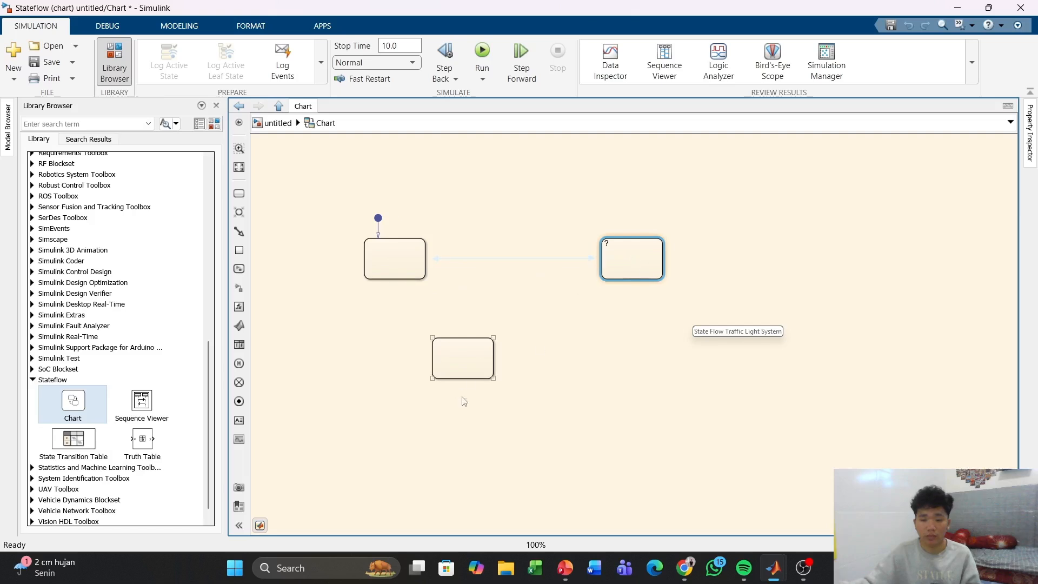
click(489, 373)
drag(467, 359, 518, 408)
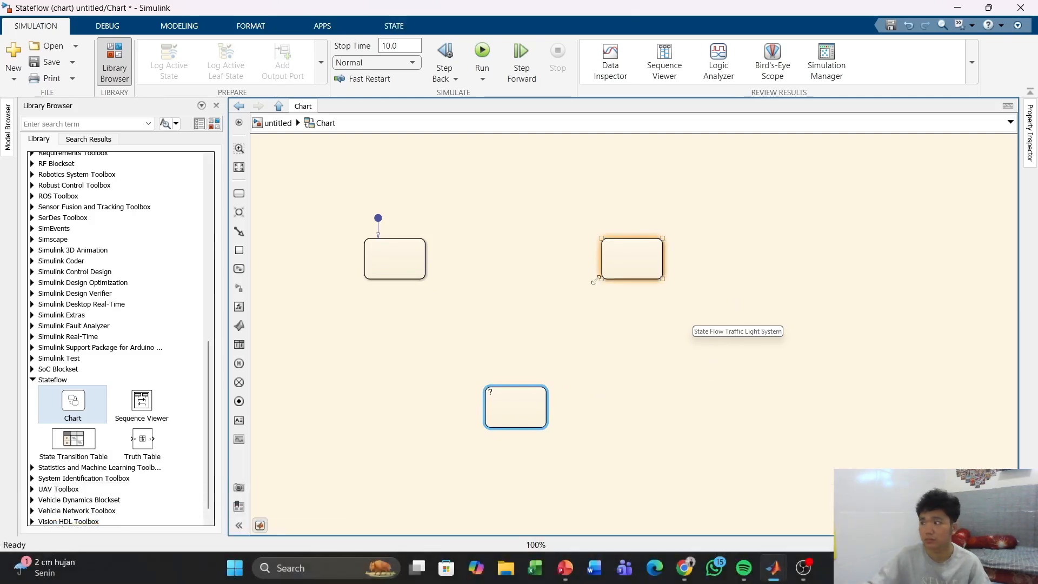
Step: Name the state with the default transition RED and begin its action section with the line entry:
click(379, 251)
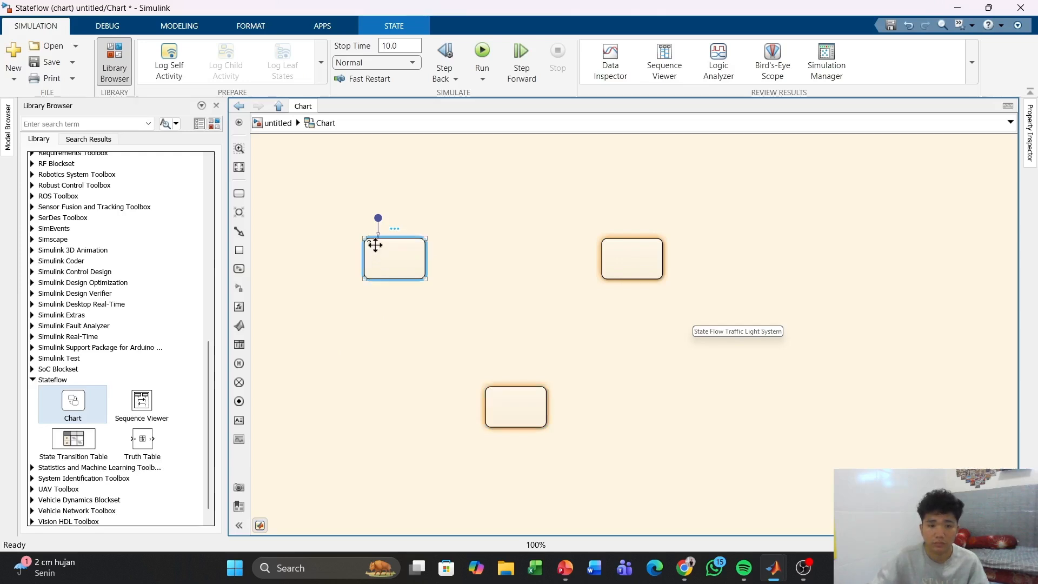
click(375, 245)
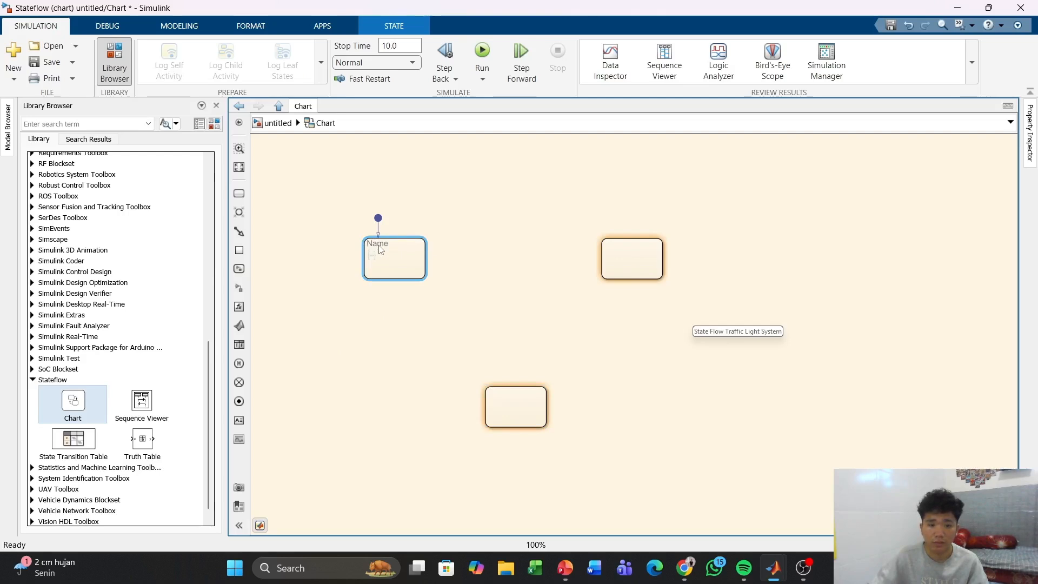
text(RED)
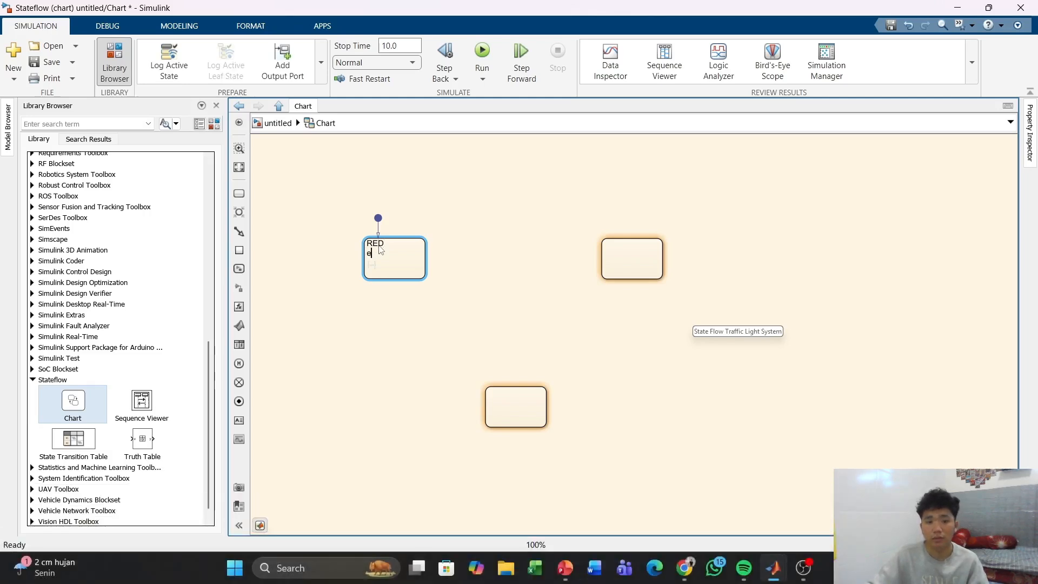
key(Return)
text(e)
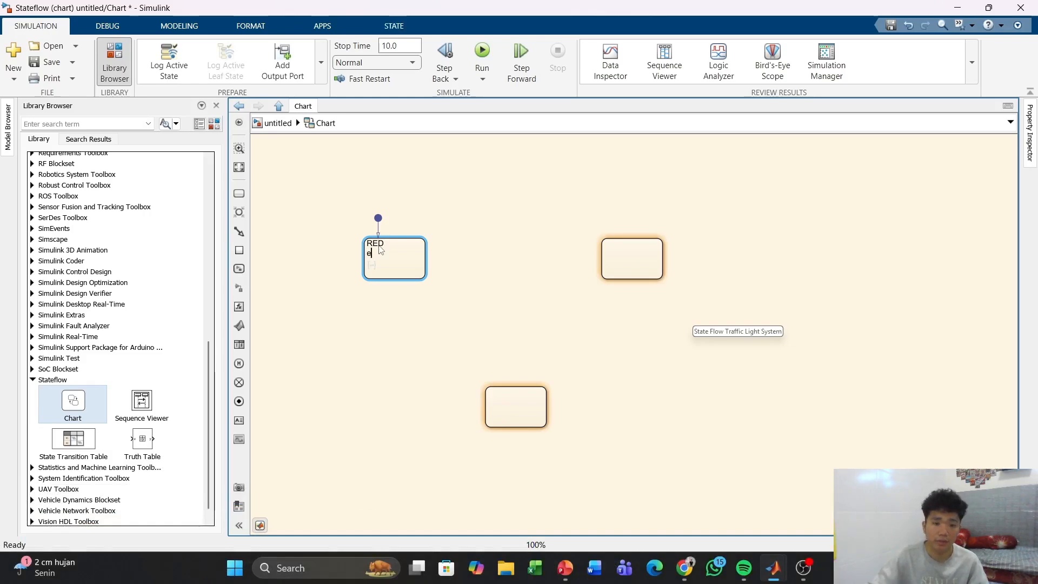
text(nt)
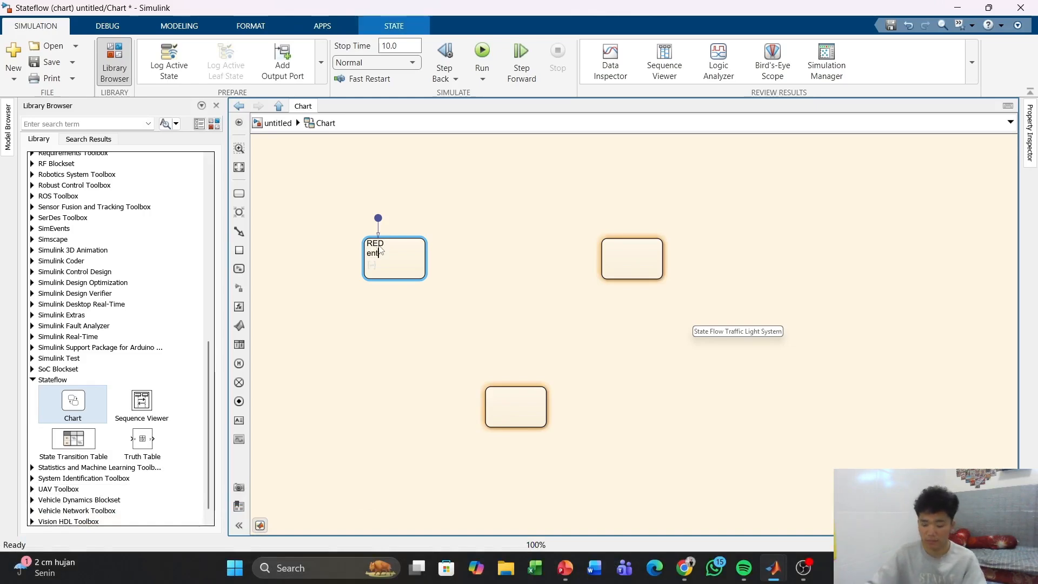
text(ry)
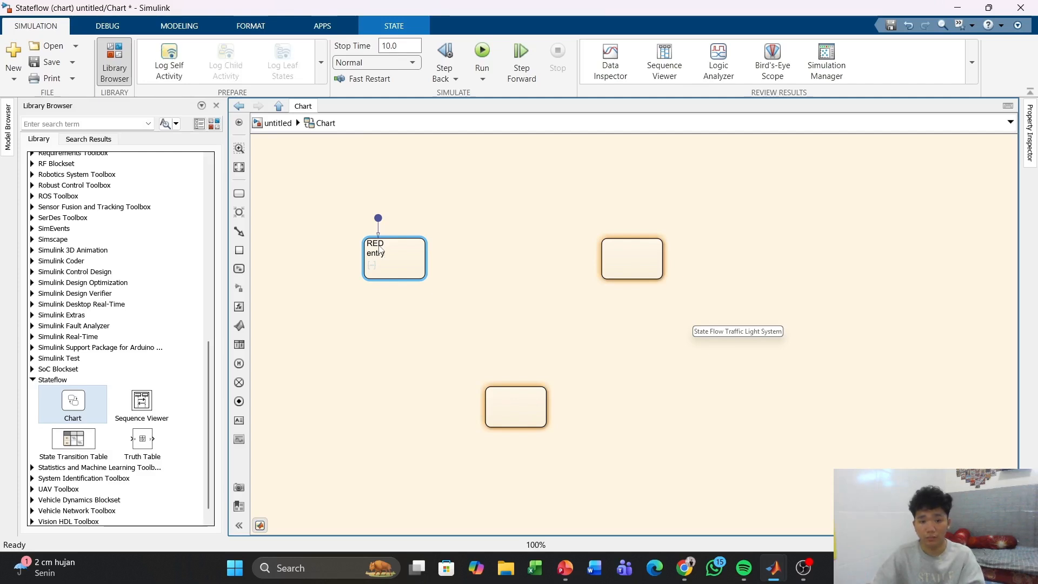
text(:)
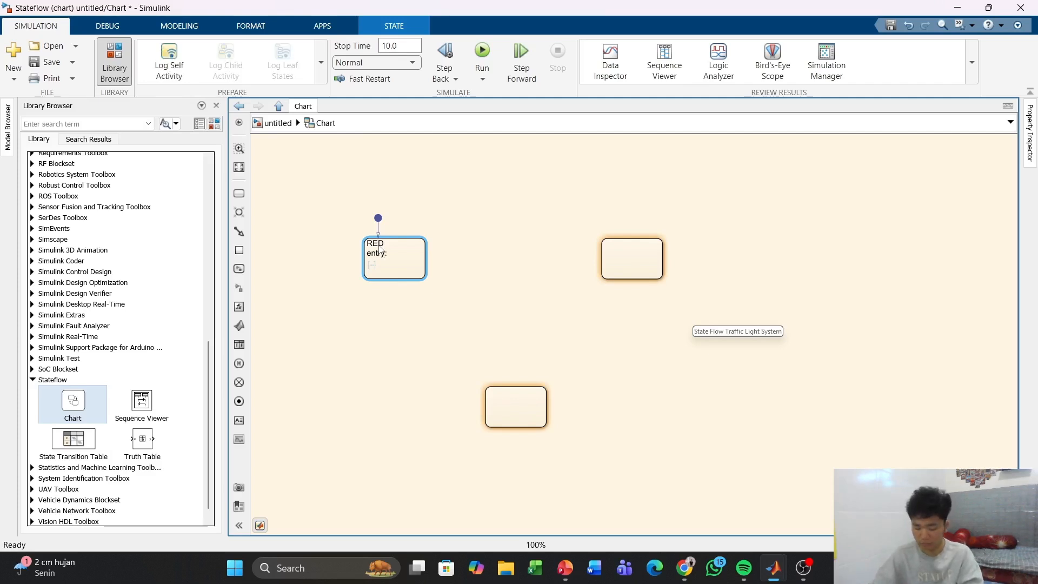
key(Return)
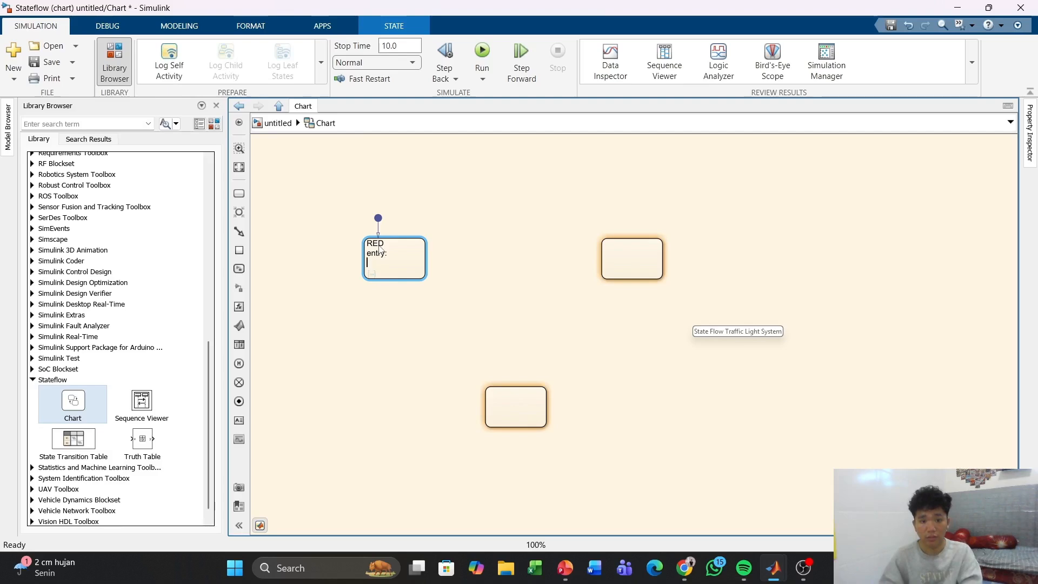
Step: Add the entry action right_light=1; to the RED state
text(ri)
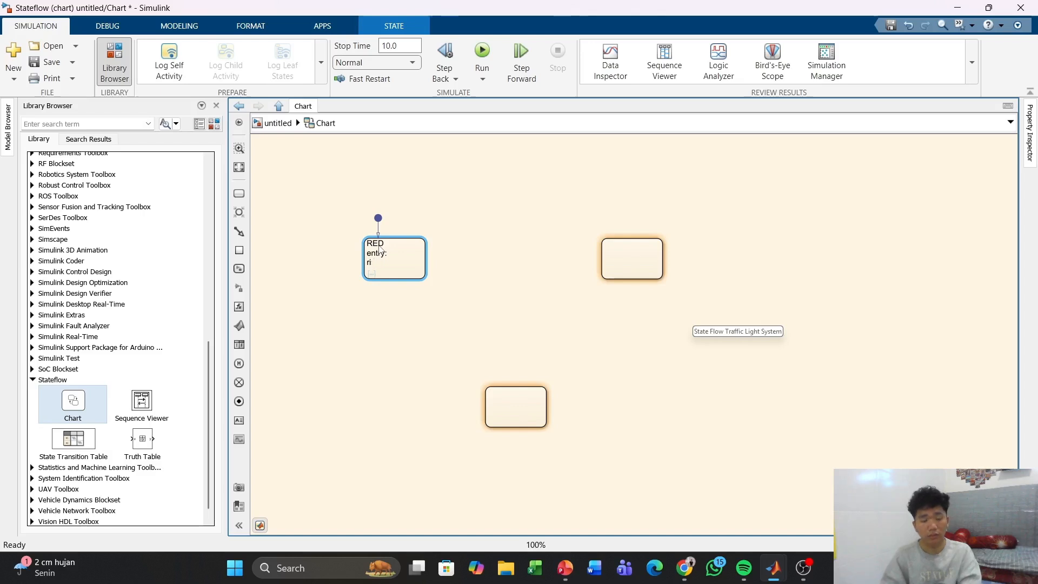
text(rg)
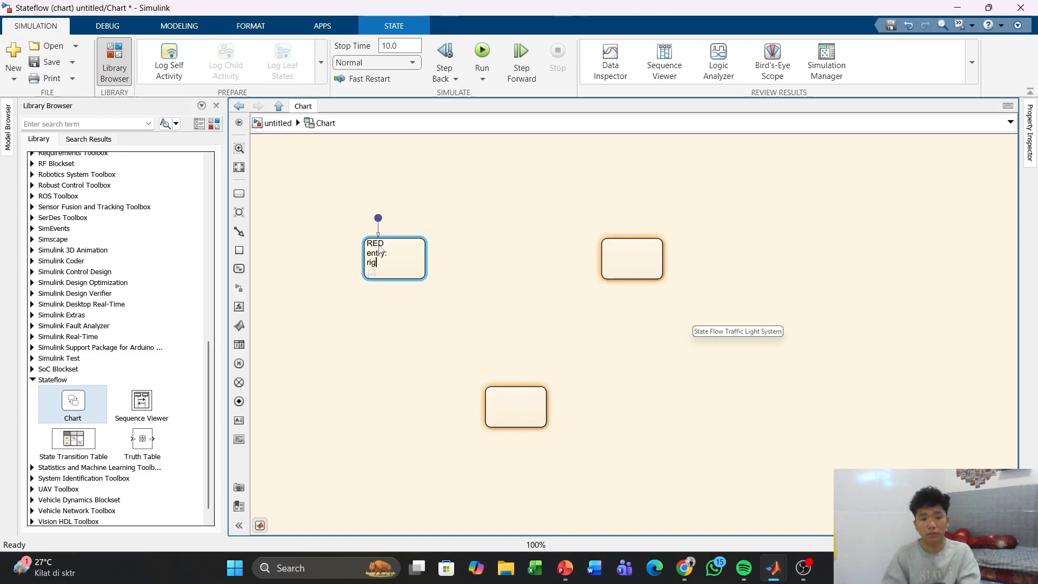
text(ht_li)
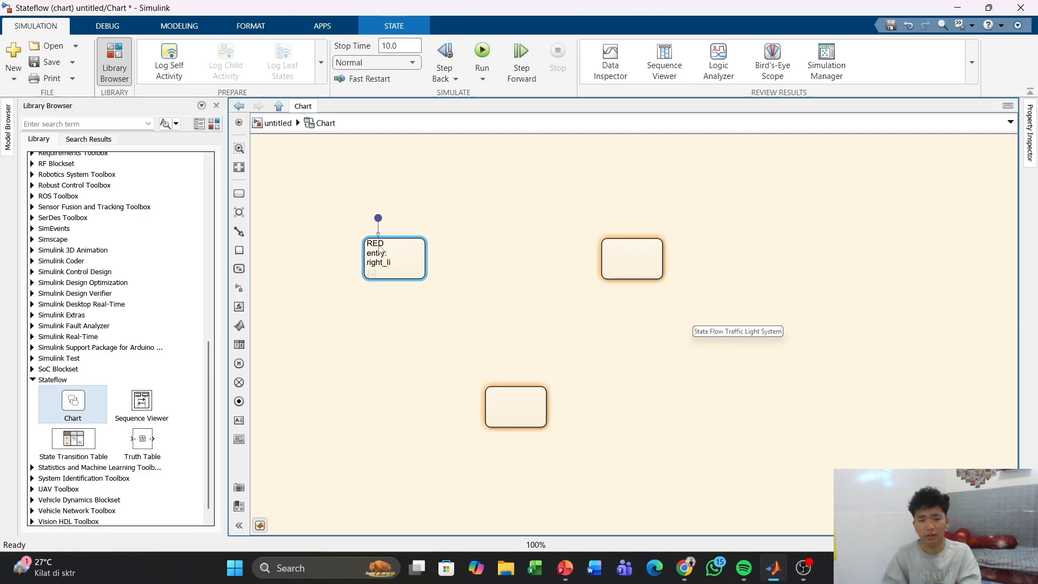
text(ght)
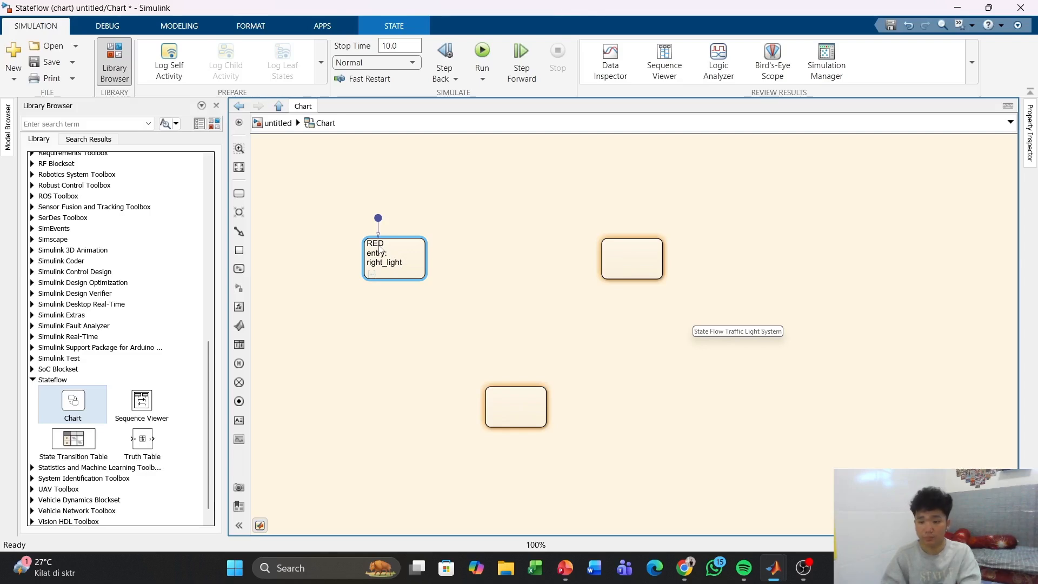
text(=)
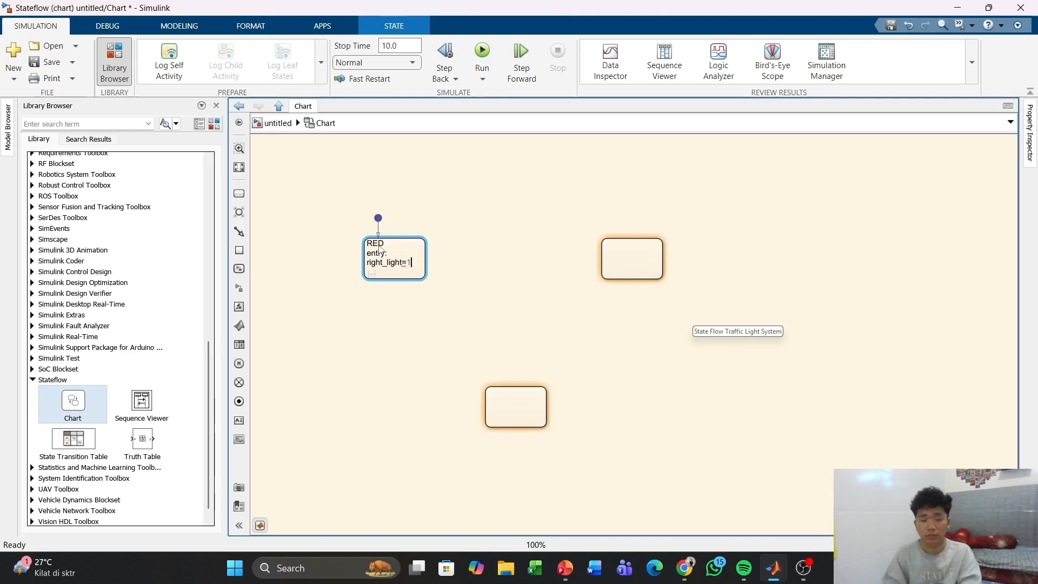
text(1;)
key(BackSpace)
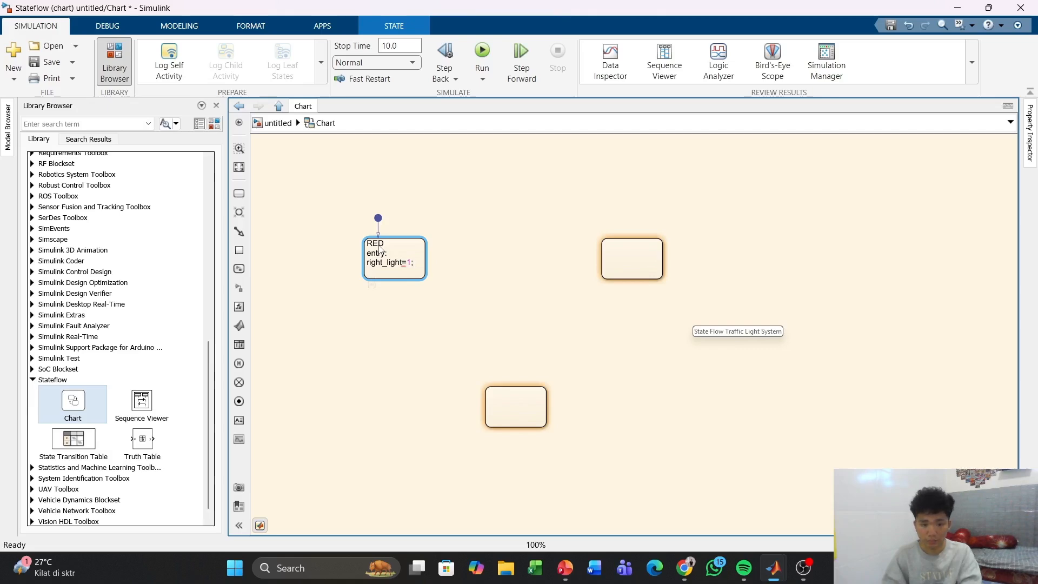
key(Return)
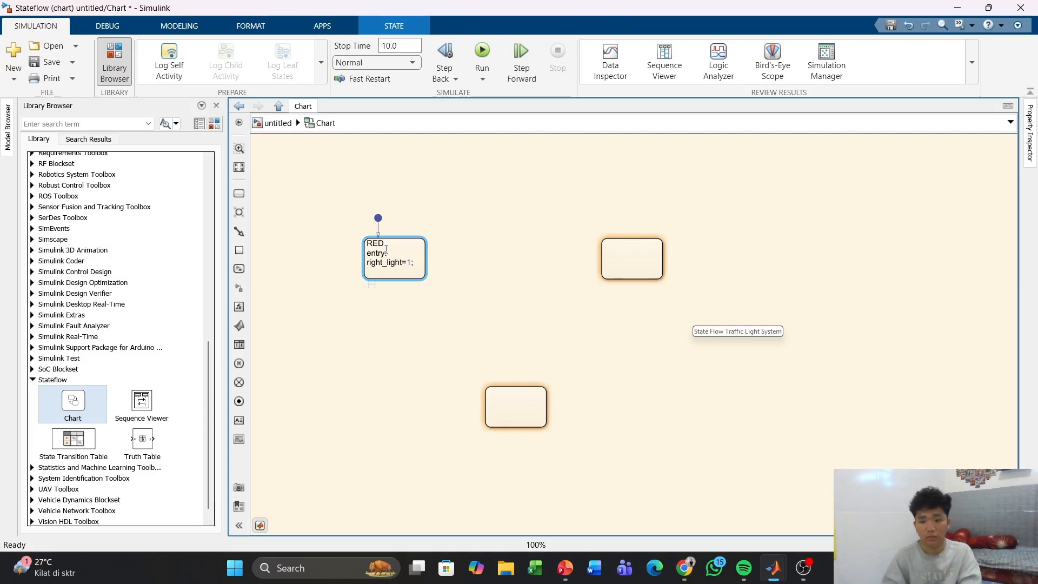
Step: Add the entry action gree_light=0; on a new line in the RED state
text(gree)
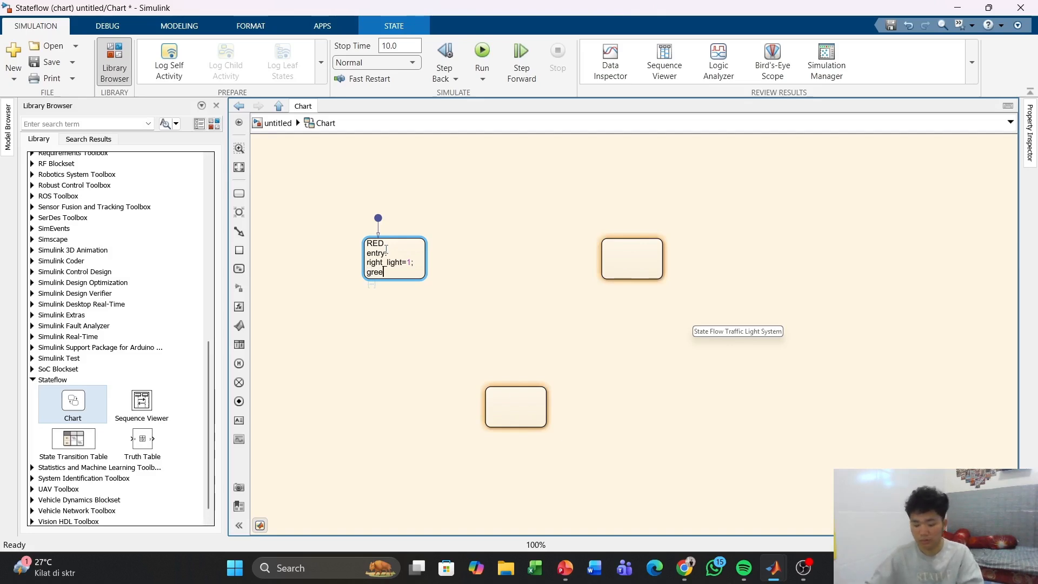
text(_li)
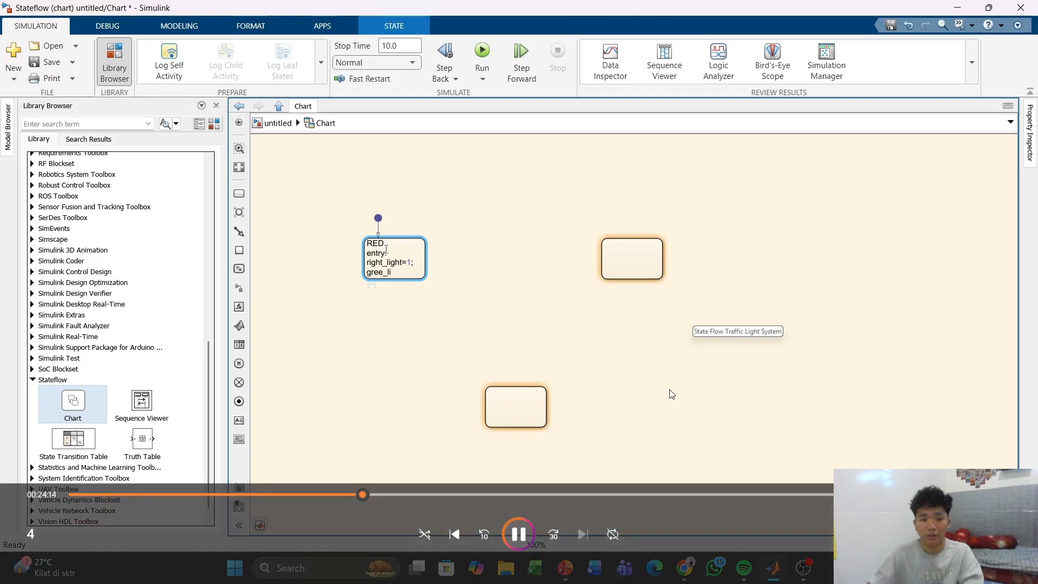
text(ght)
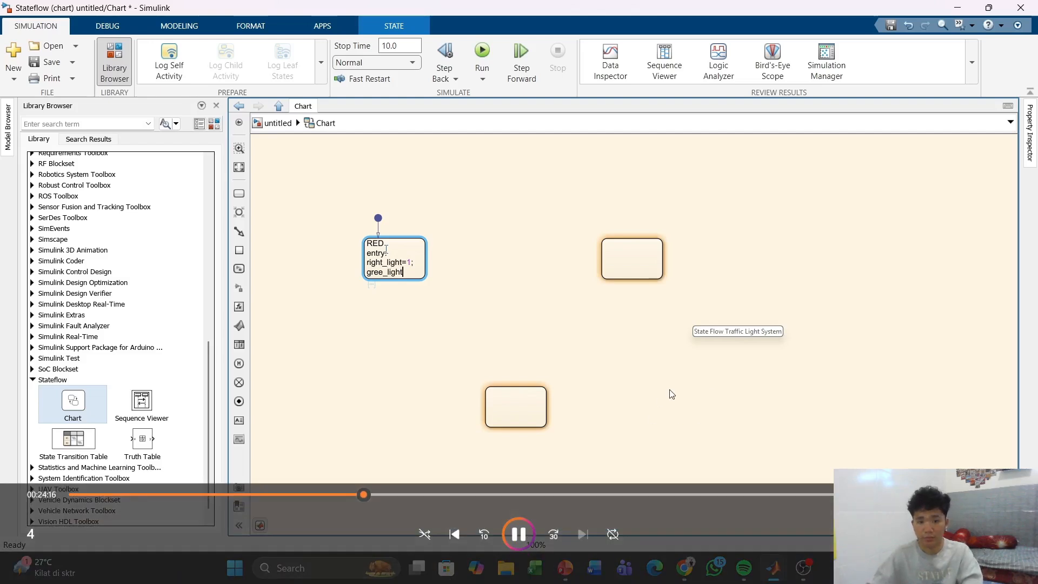
text(=)
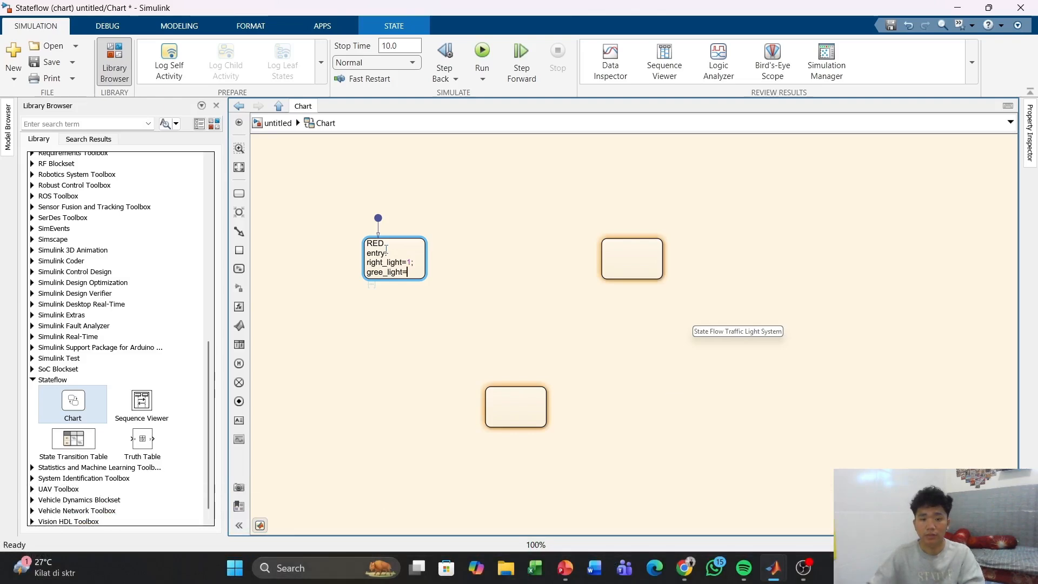
text(0;)
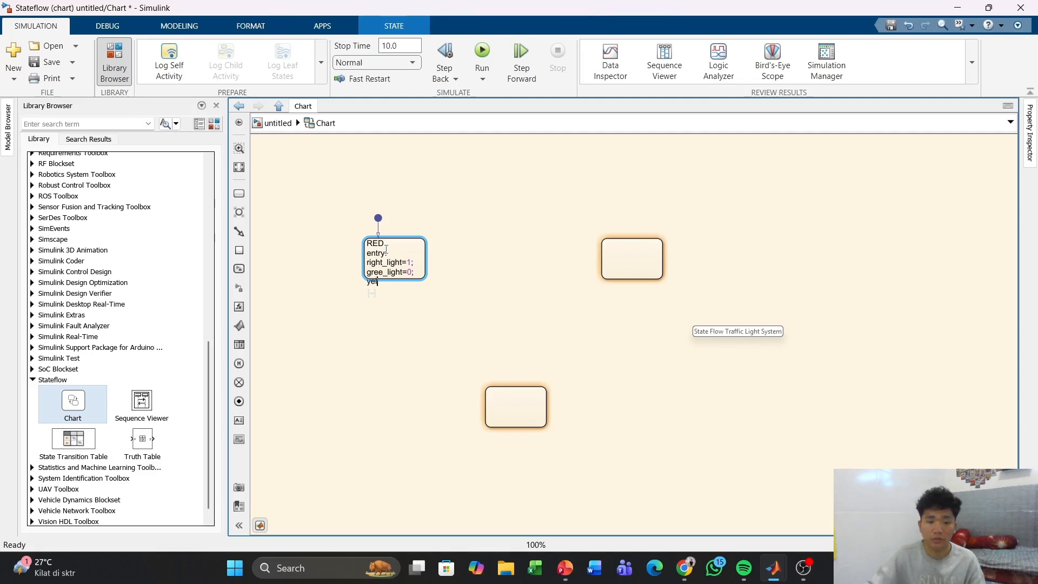
Step: Add the entry action yellow_light=0; as the last line of the RED state
text(yellow)
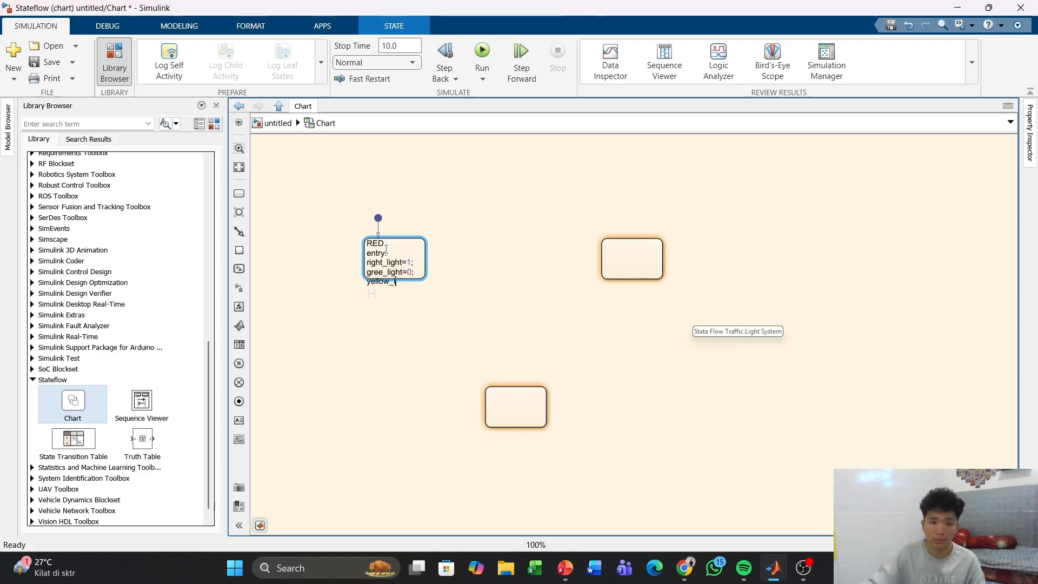
text(_lig)
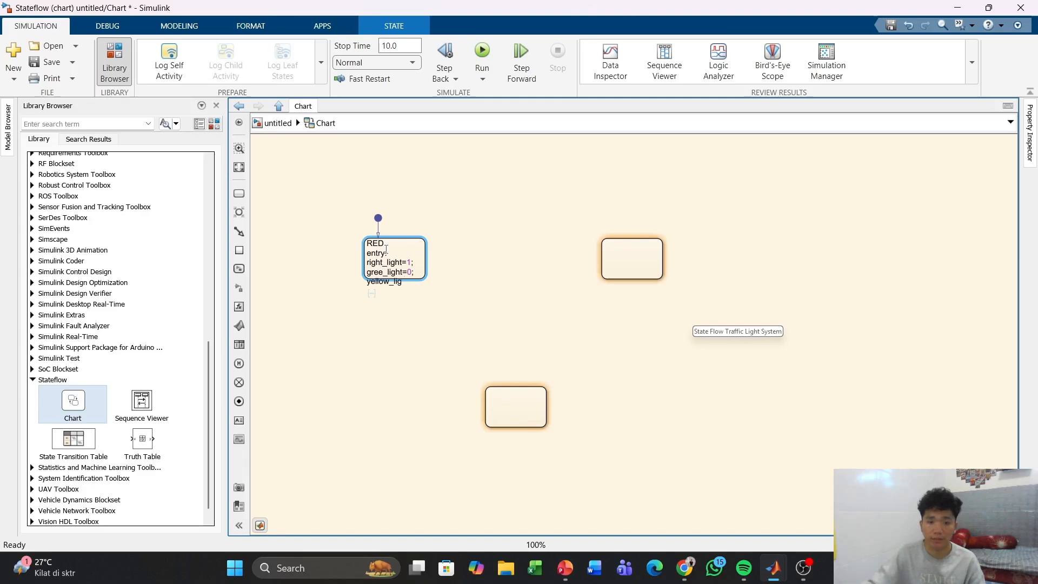
text(tt=)
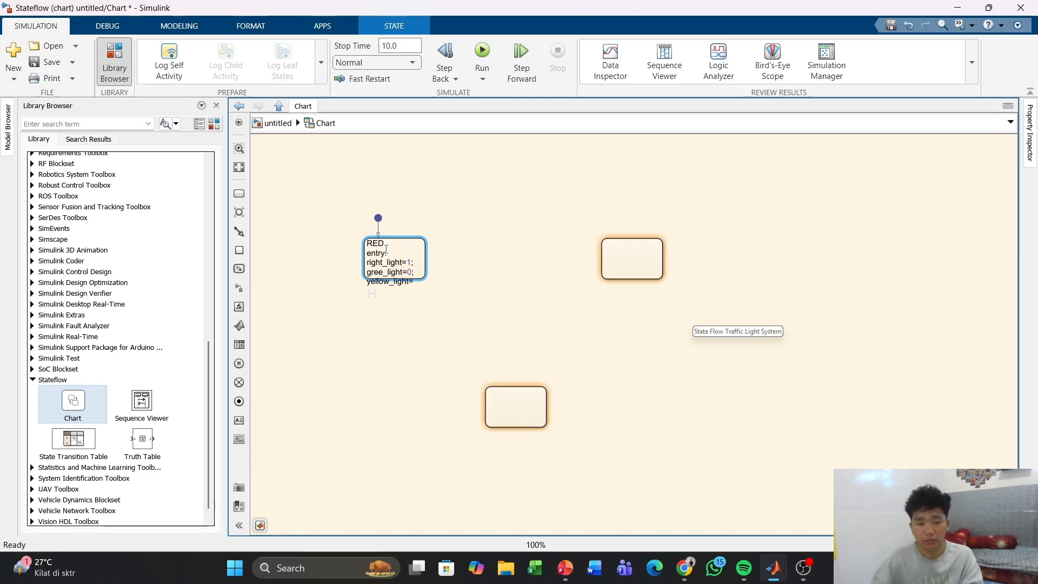
text(0;)
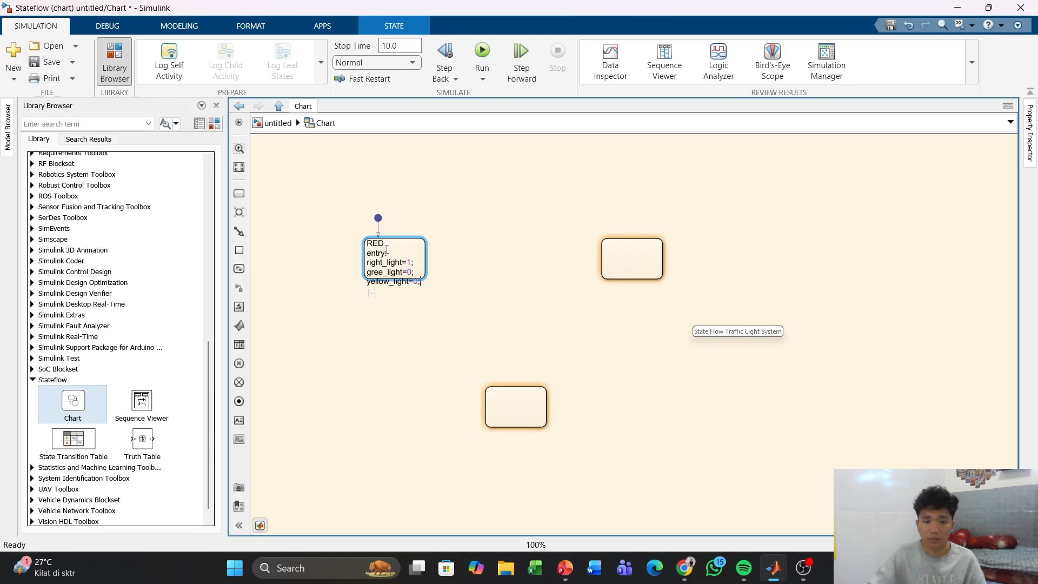
Step: Enlarge the RED state to enclose its text, and enlarge the two unnamed states to a similar or slightly larger size
click(413, 262)
drag(420, 279, 435, 301)
click(448, 295)
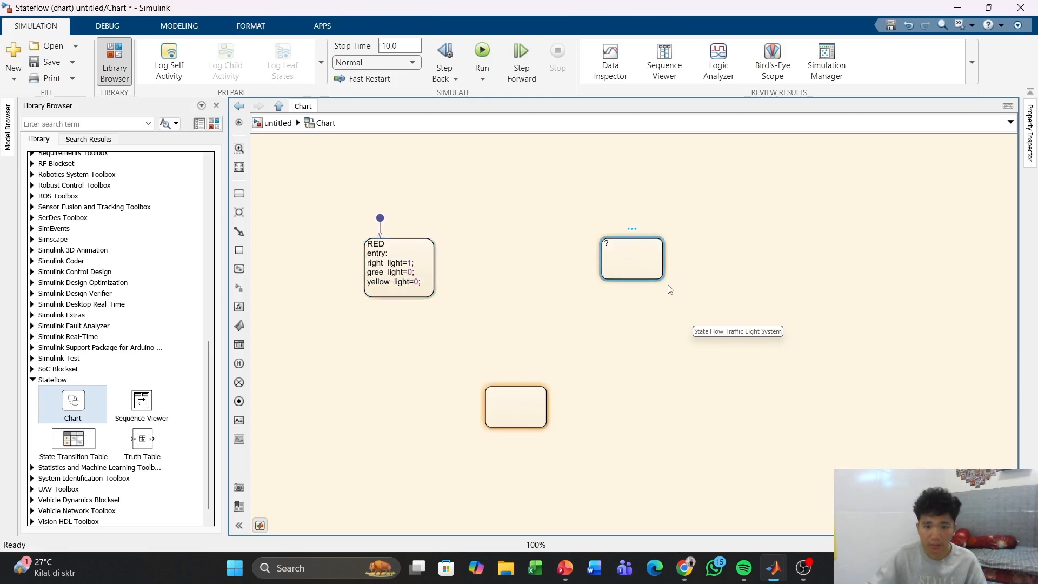
drag(663, 280, 668, 298)
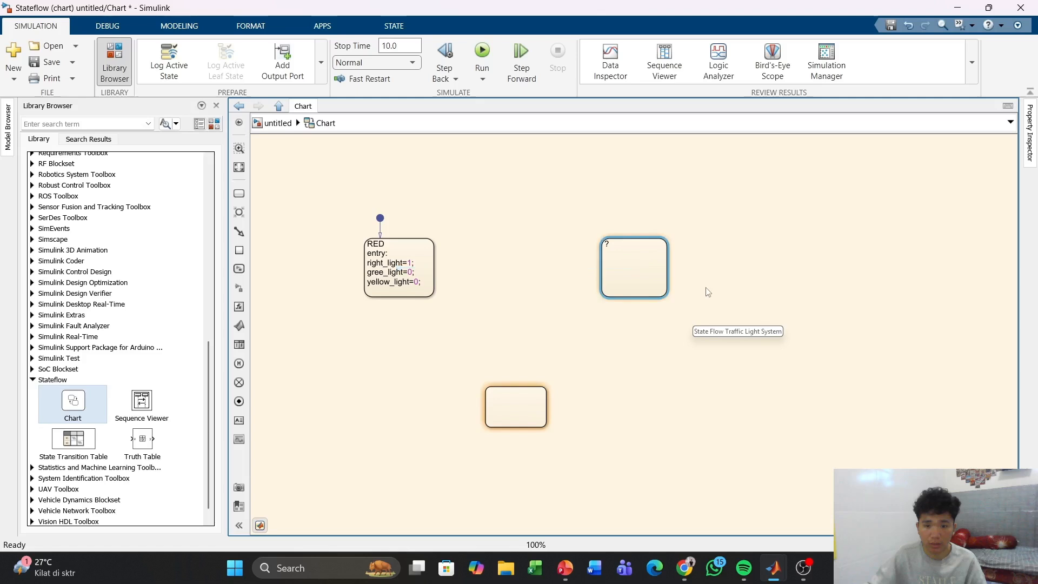
click(545, 426)
drag(546, 426, 567, 450)
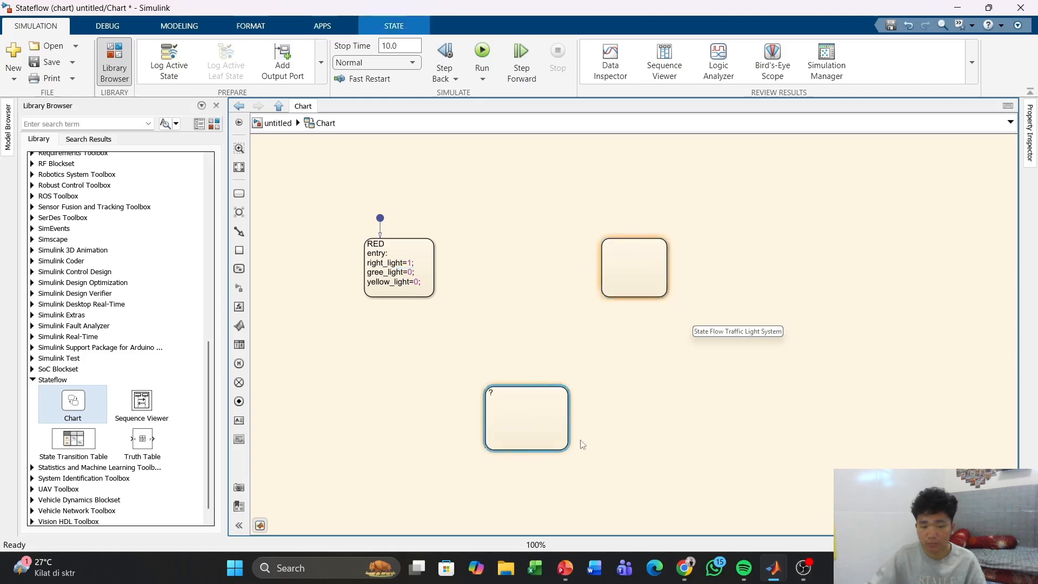
click(582, 444)
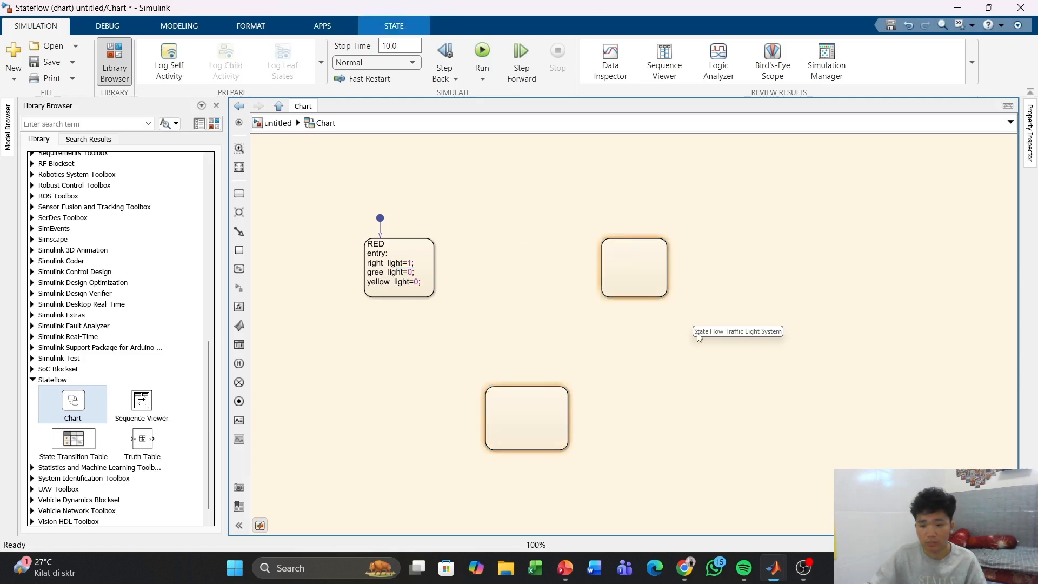
Step: Name the upper unnamed state GREEN and begin its action section with the line entry:
click(615, 255)
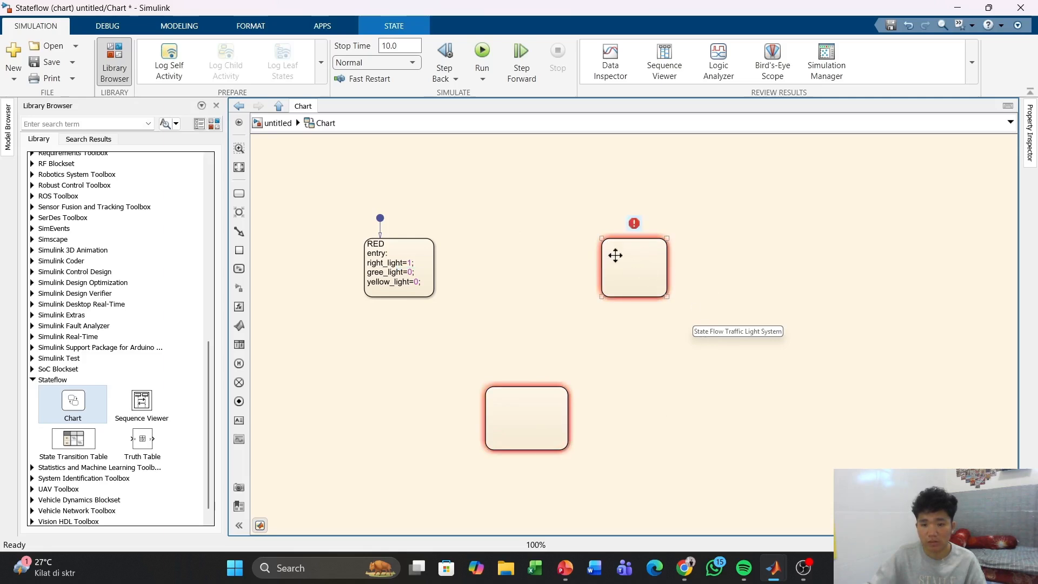
click(385, 263)
click(373, 272)
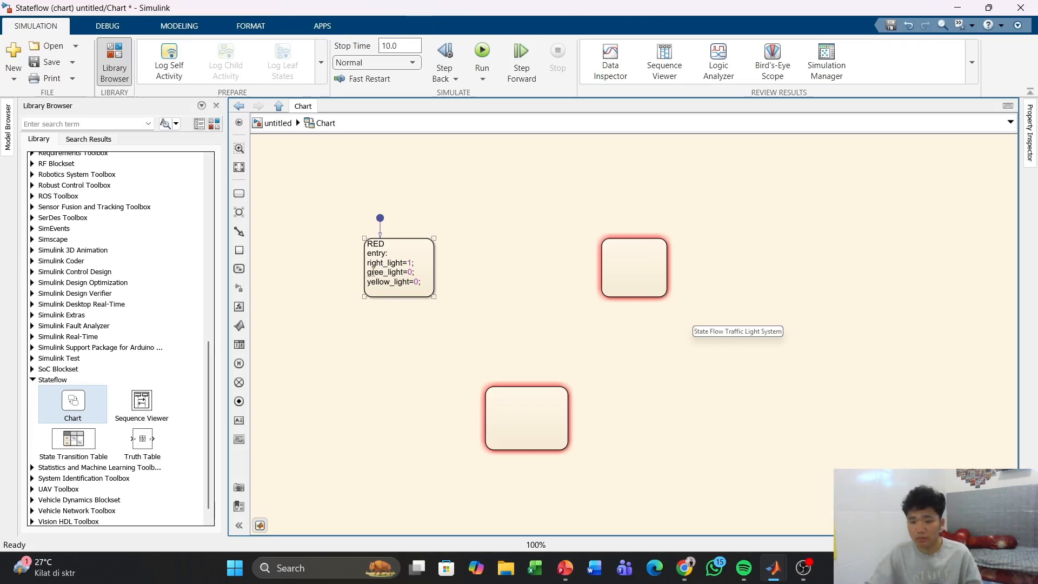
click(618, 254)
click(618, 255)
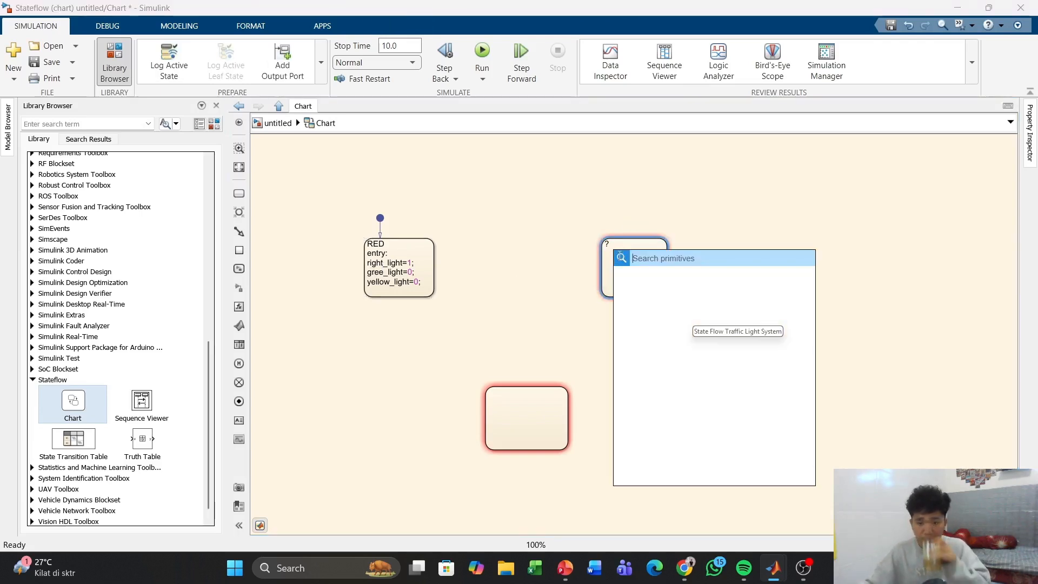
click(610, 245)
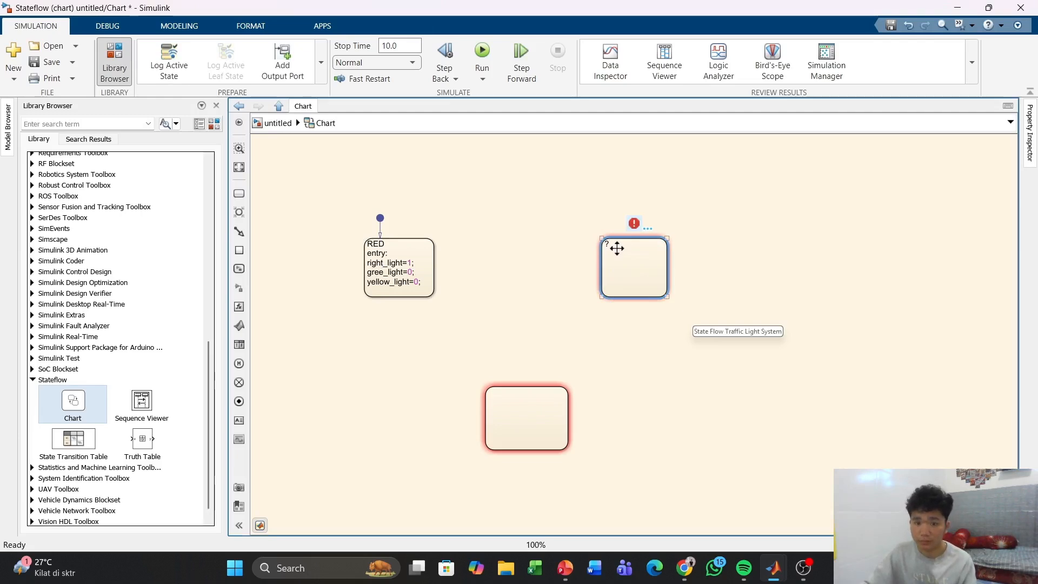
click(606, 245)
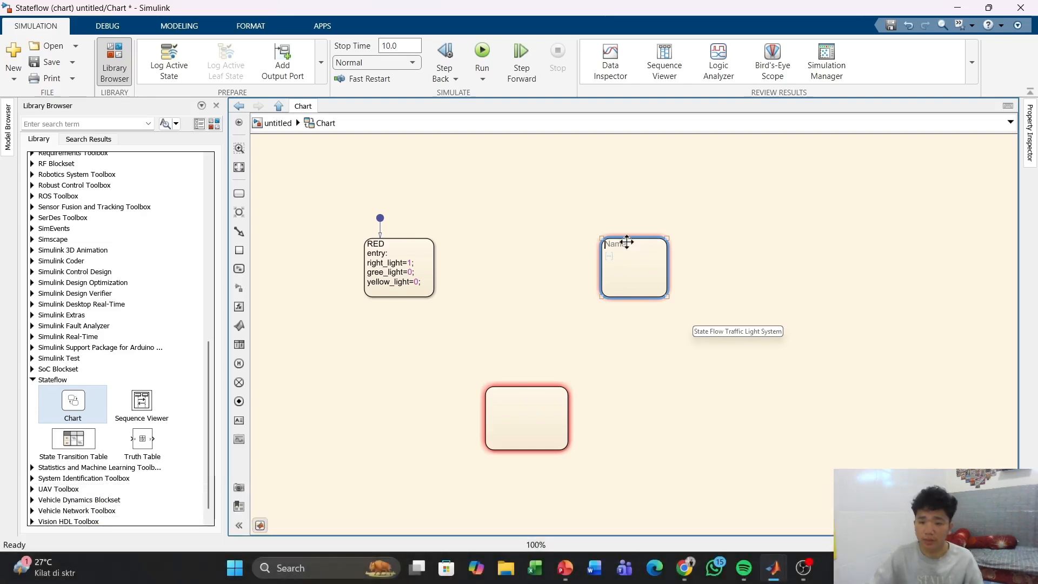
text(GREE)
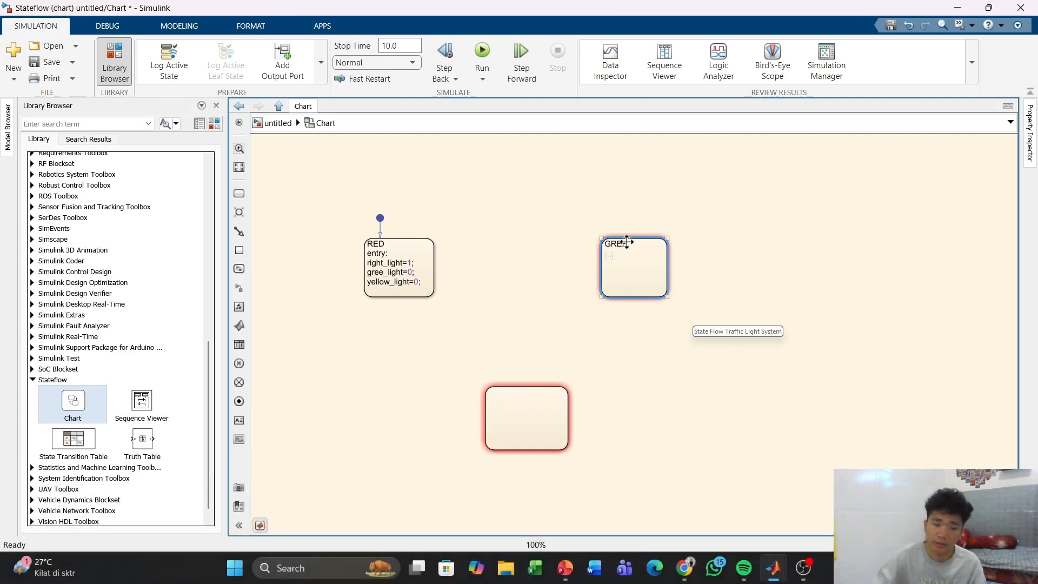
text(N)
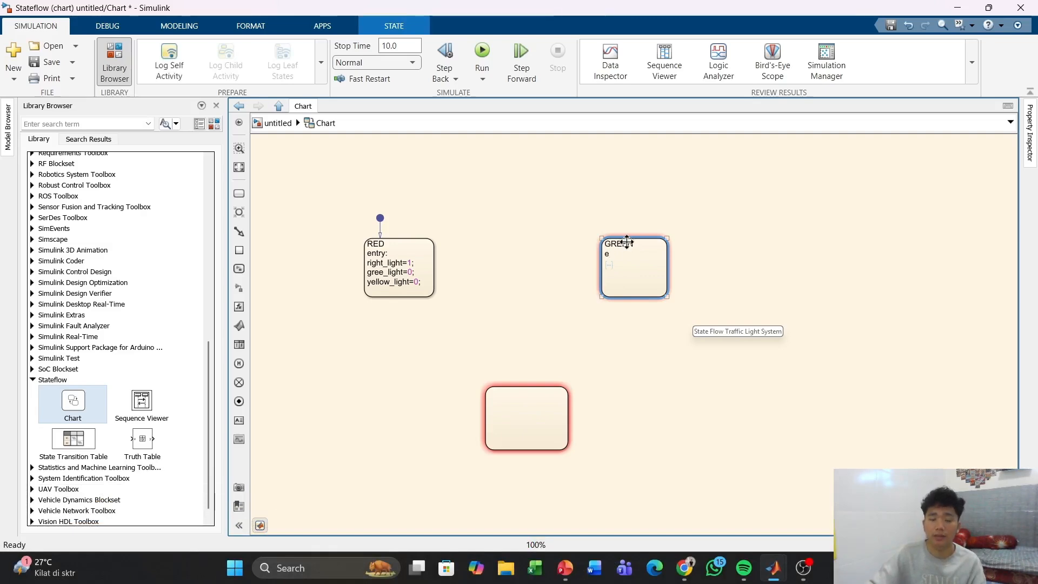
text(entry:)
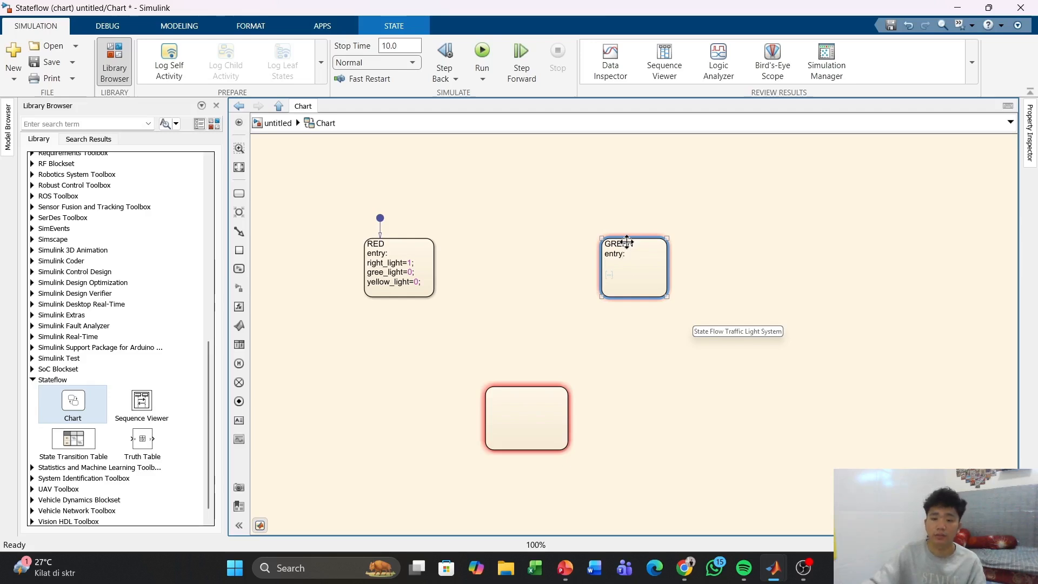
Step: Add the entry action right_light=0; to the GREEN state
text(right_)
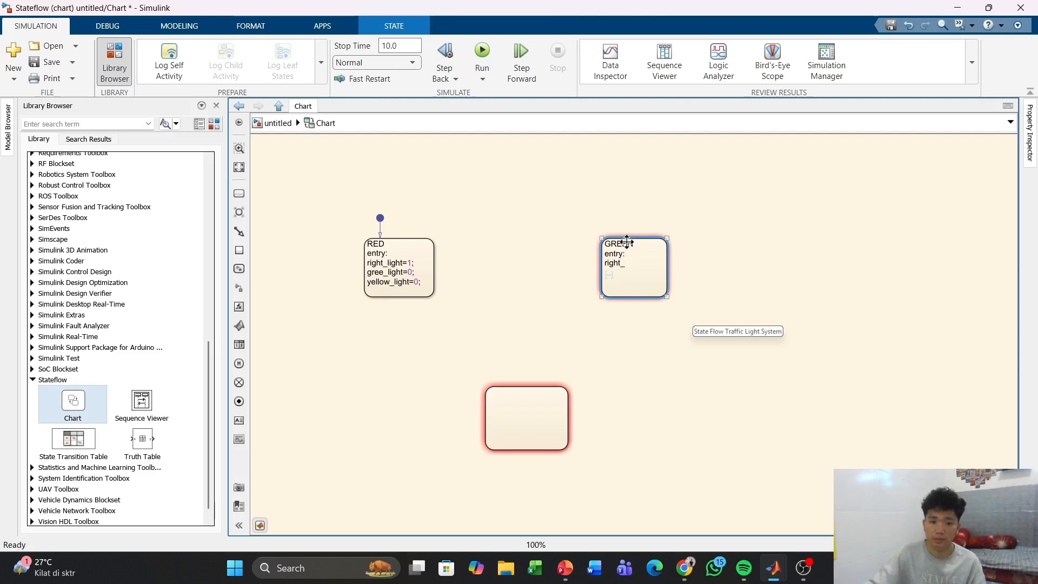
text(lig)
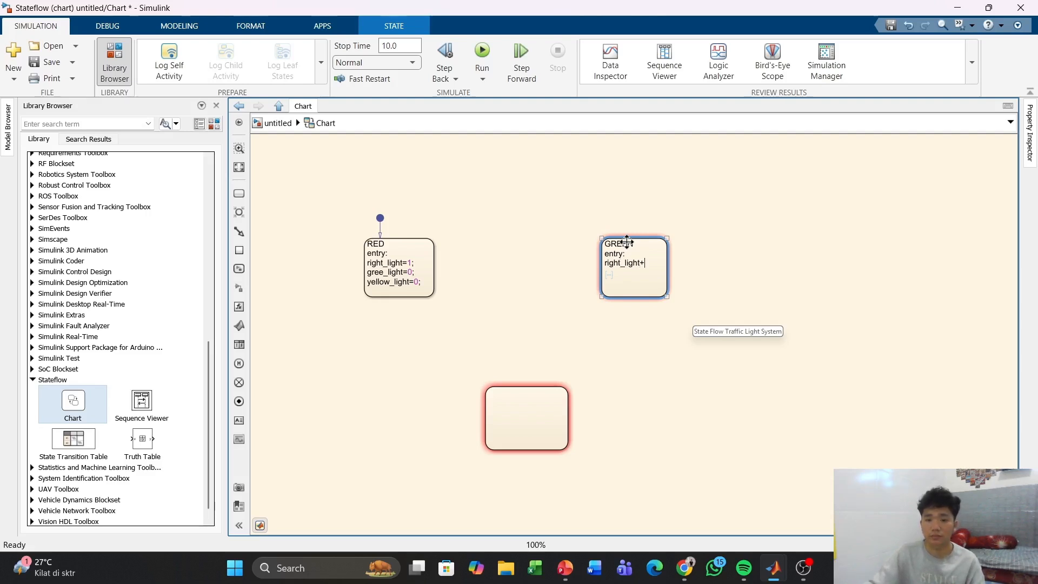
text(ht+)
key(BackSpace)
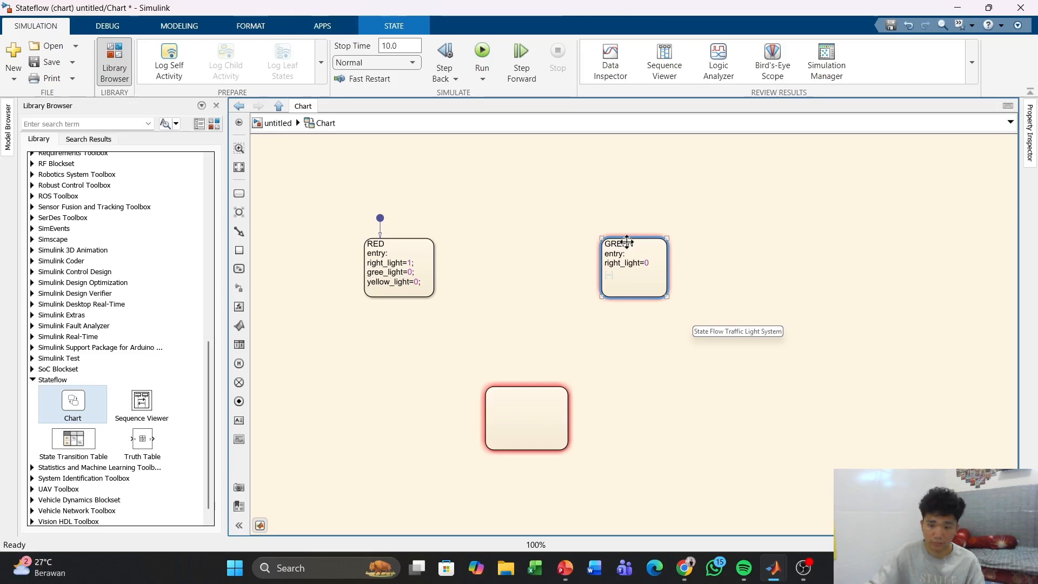
text(;)
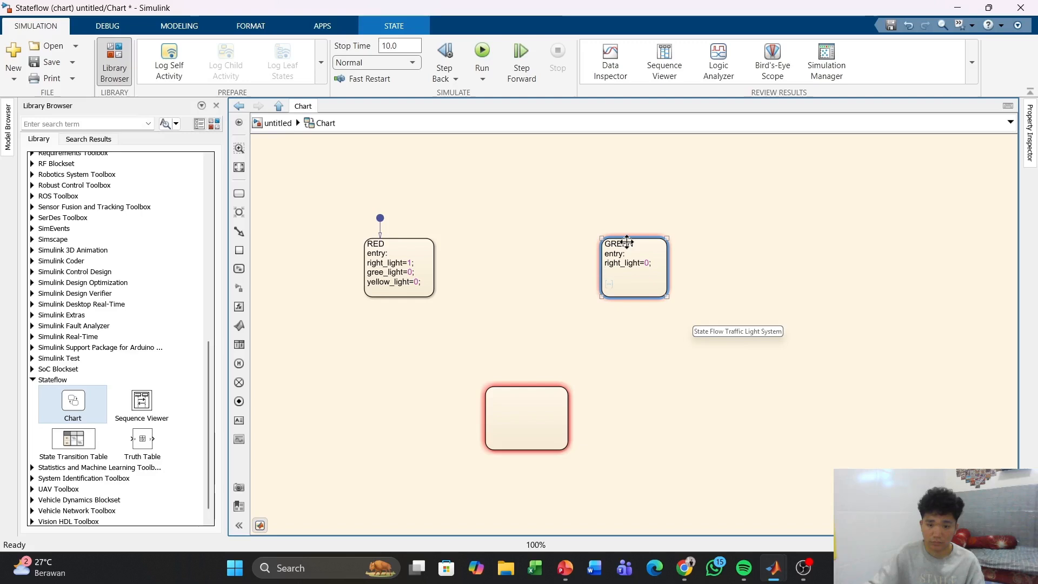
Step: Add the entry action gree_light=1; on a new line in the GREEN state
key(Return)
text(gree)
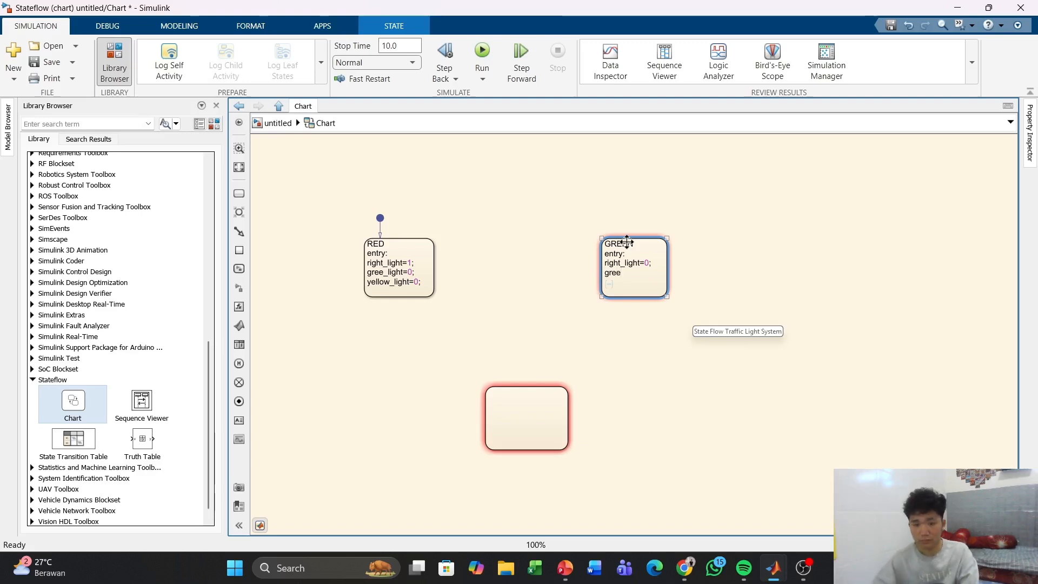
text(_)
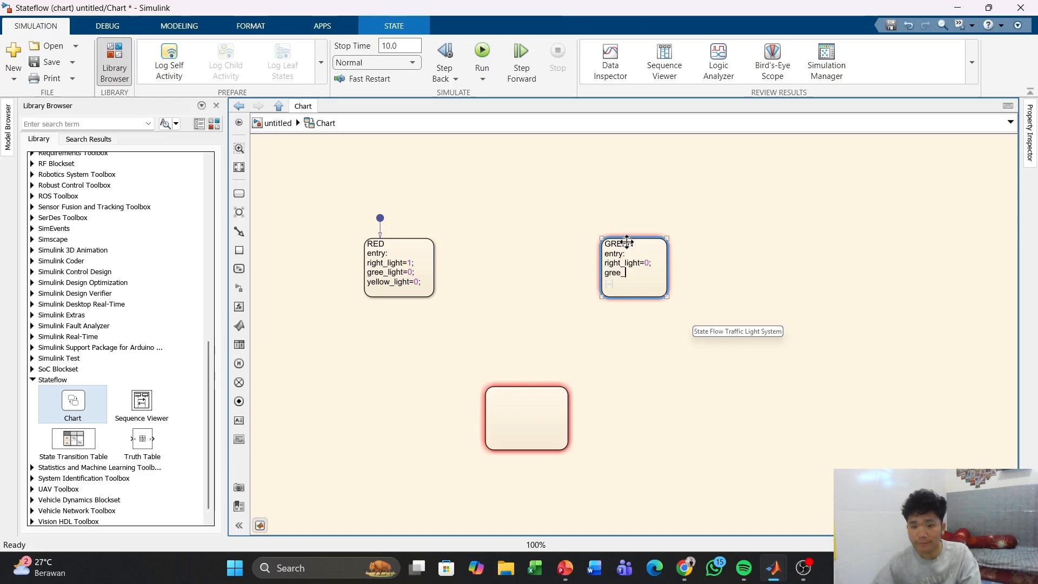
text(light=1)
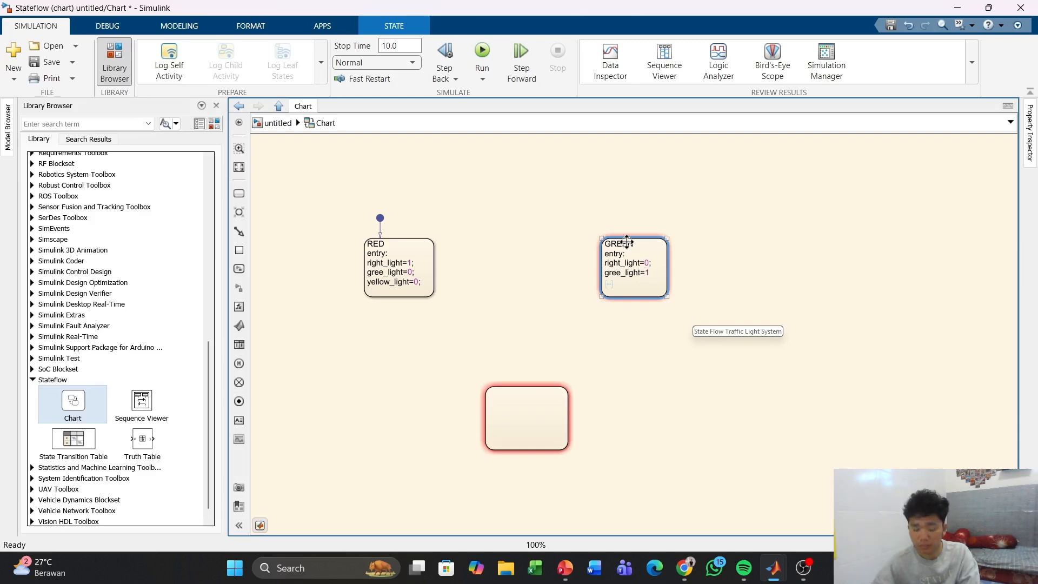
text(;)
key(Return)
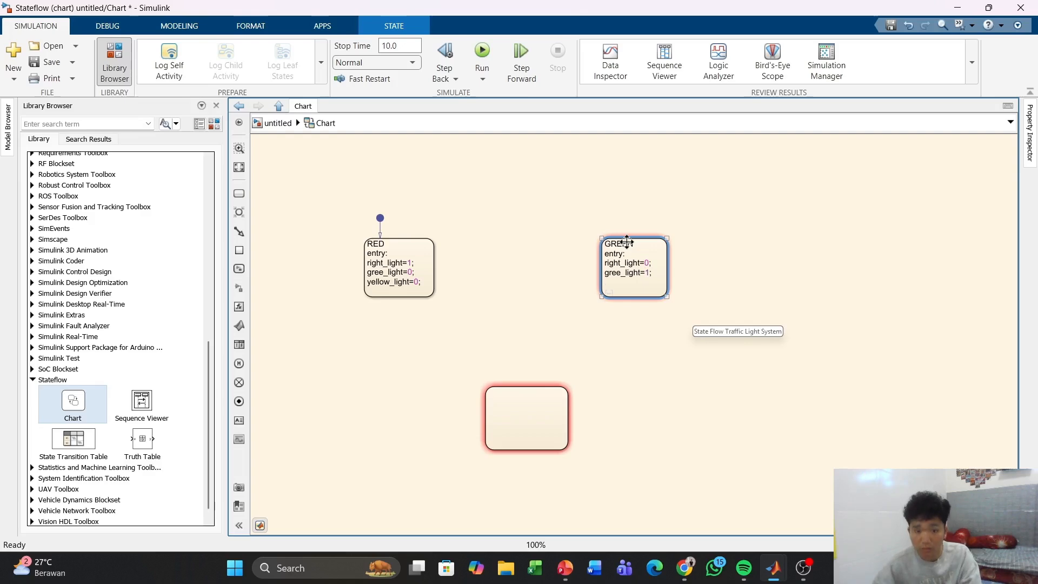
Step: Add the entry action yellow_light=0; to the GREEN state and finish editing its label
text(yel)
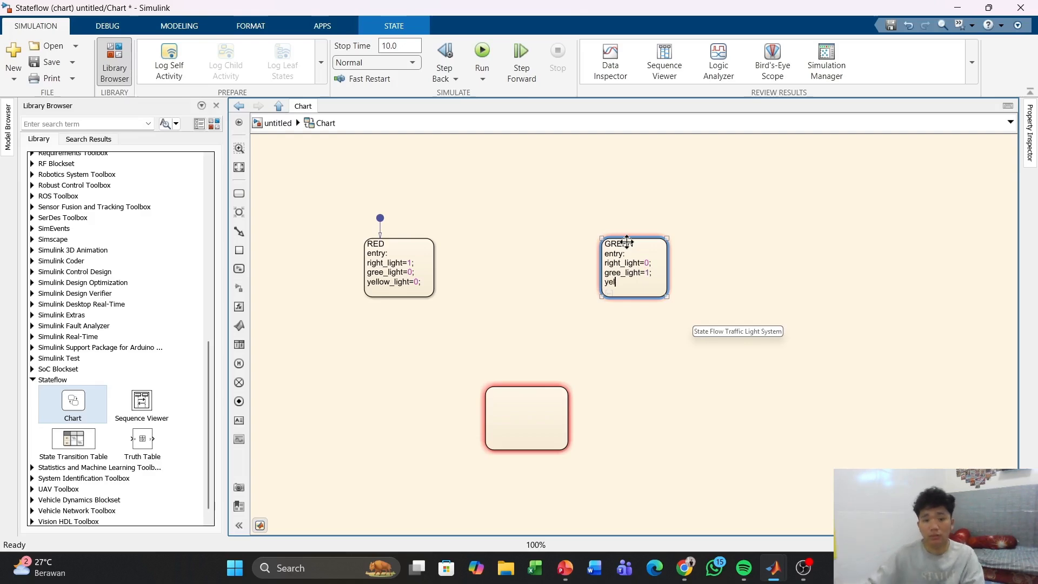
text(low)
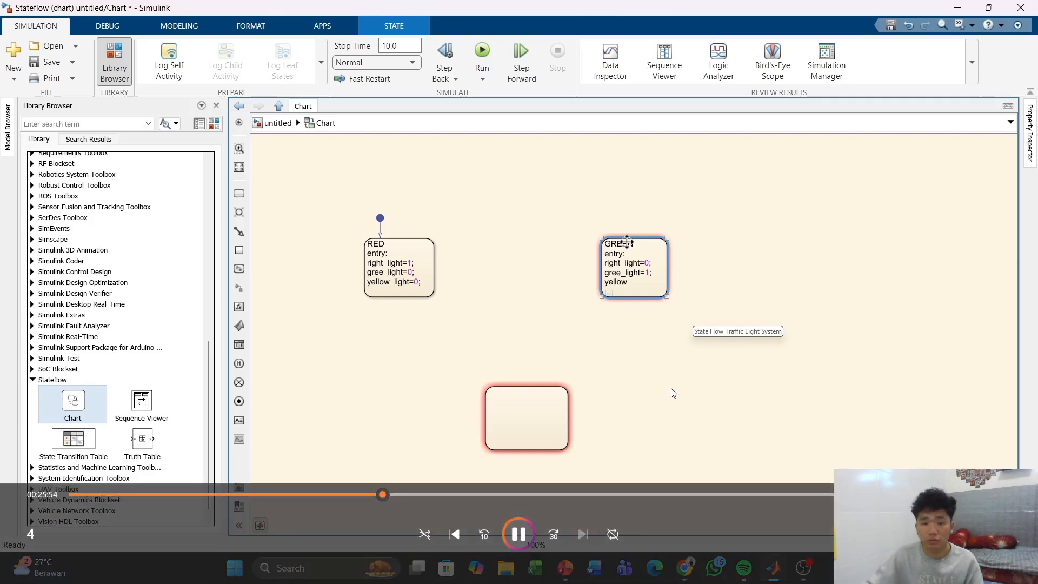
text(_li)
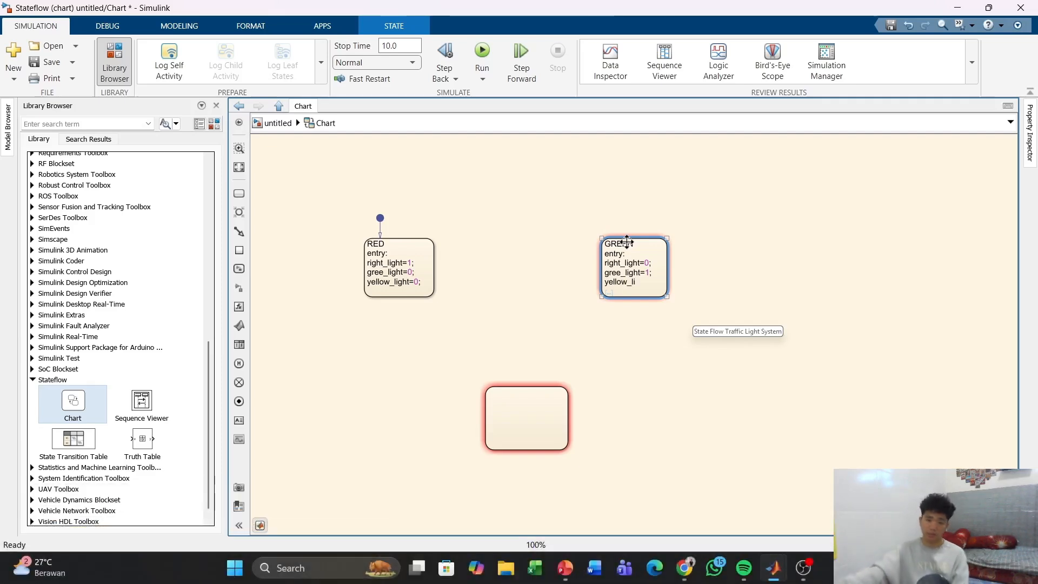
text(ght)
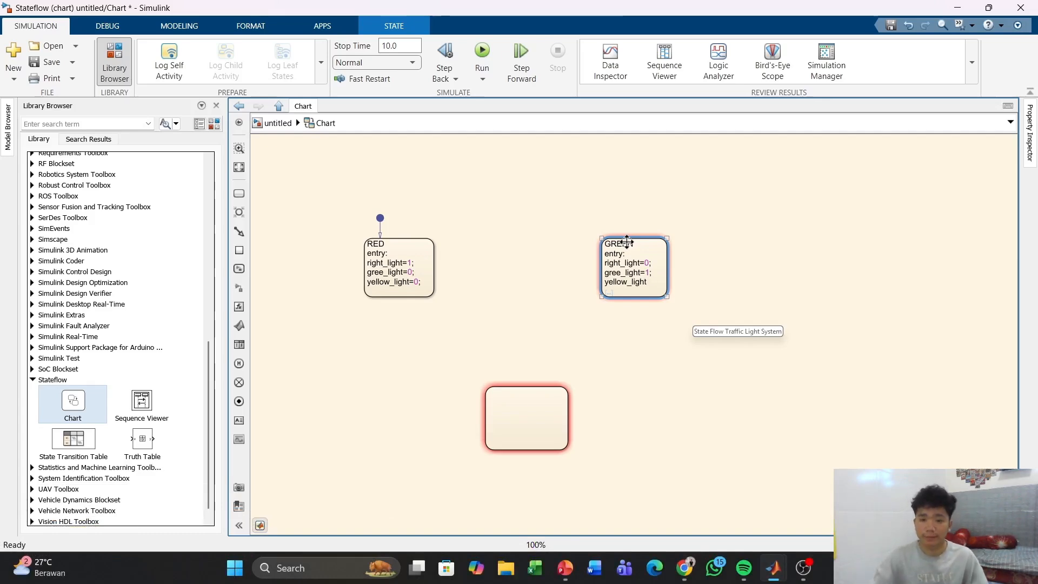
text(=0;)
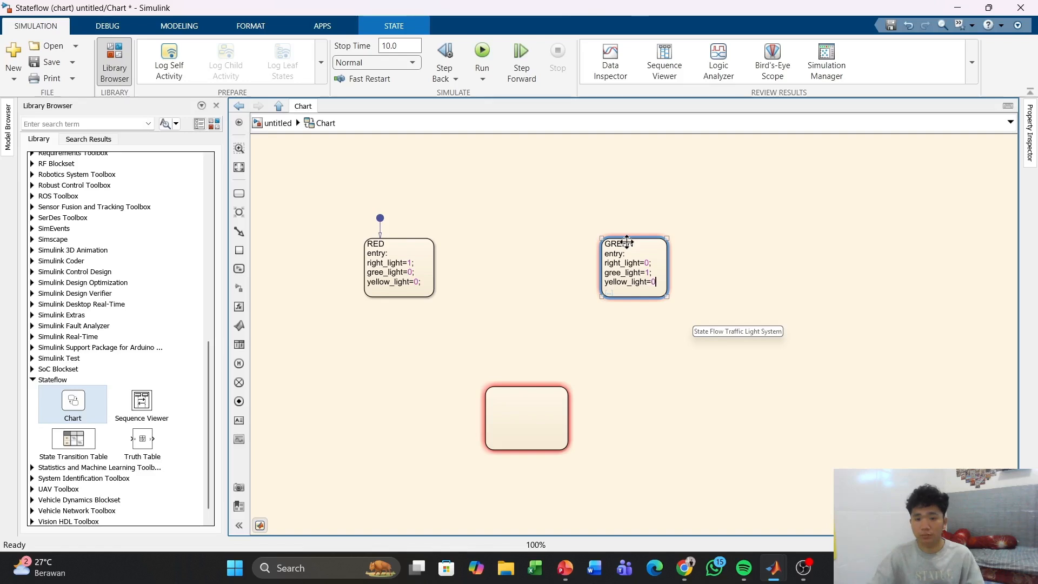
click(721, 278)
Step: Name the remaining unnamed state below RED and GREEN as YELLOW
click(490, 392)
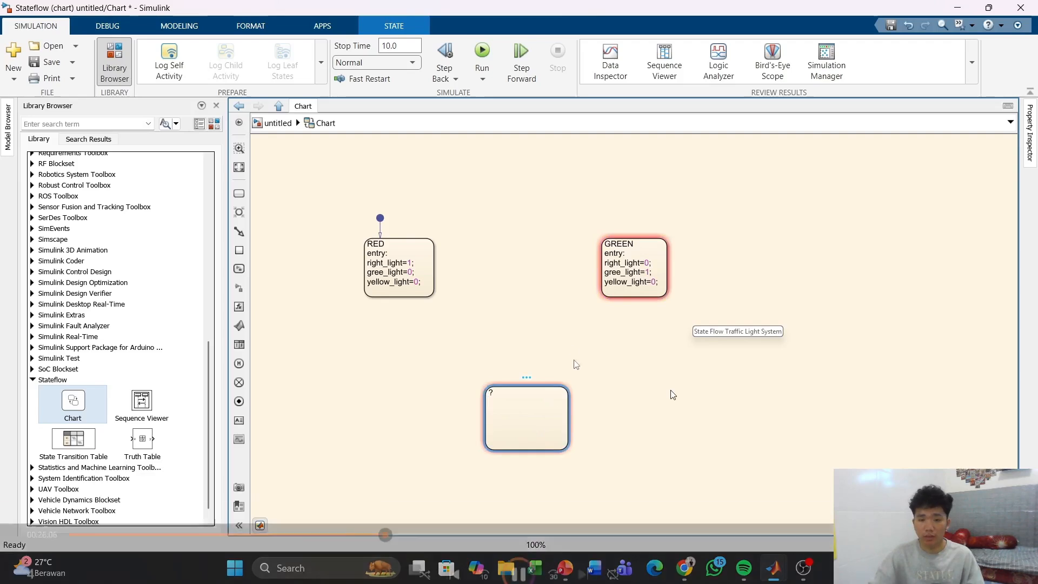
click(632, 290)
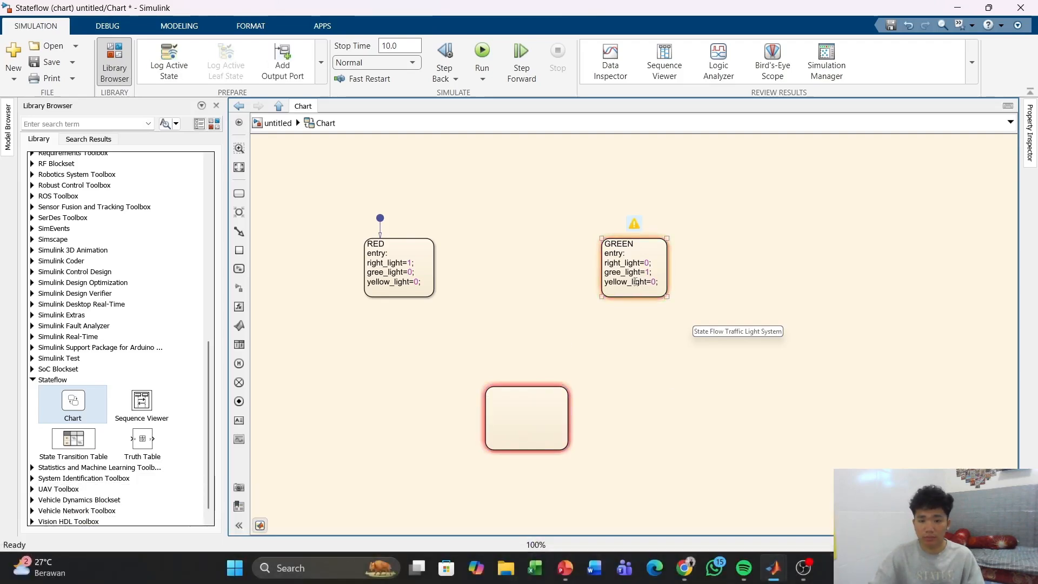
click(636, 307)
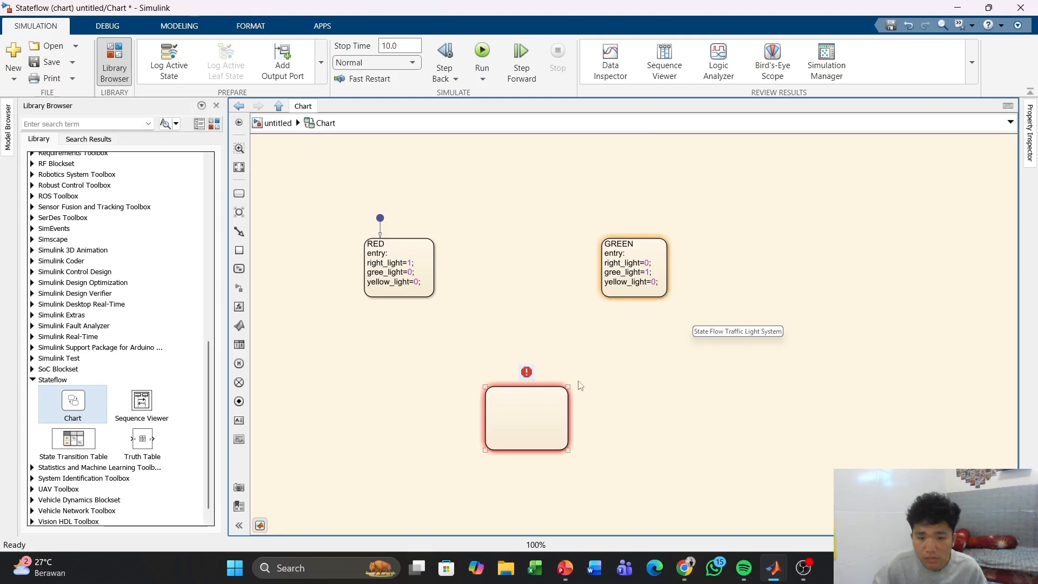
click(528, 408)
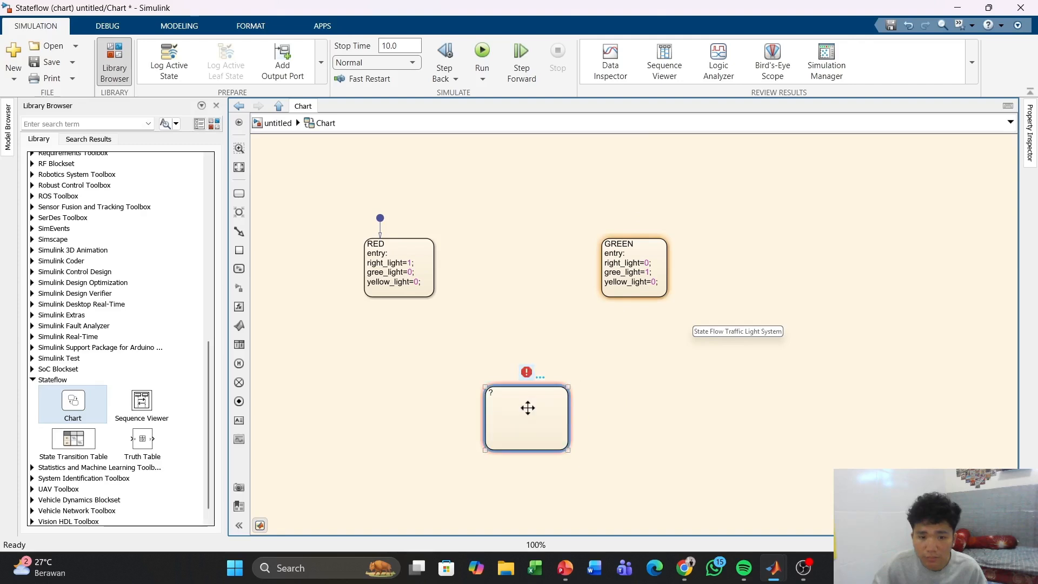
click(492, 392)
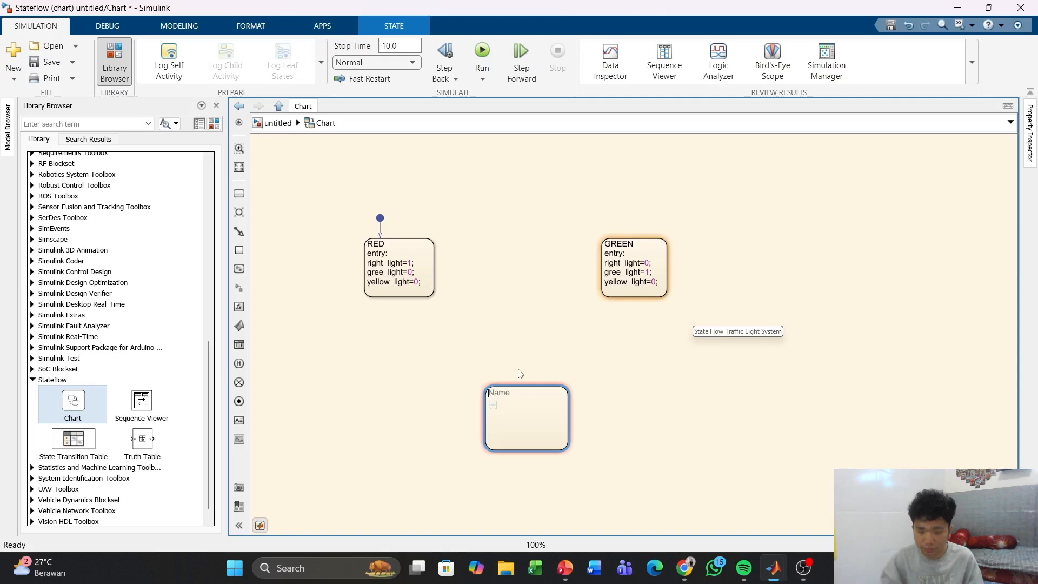
text(YE)
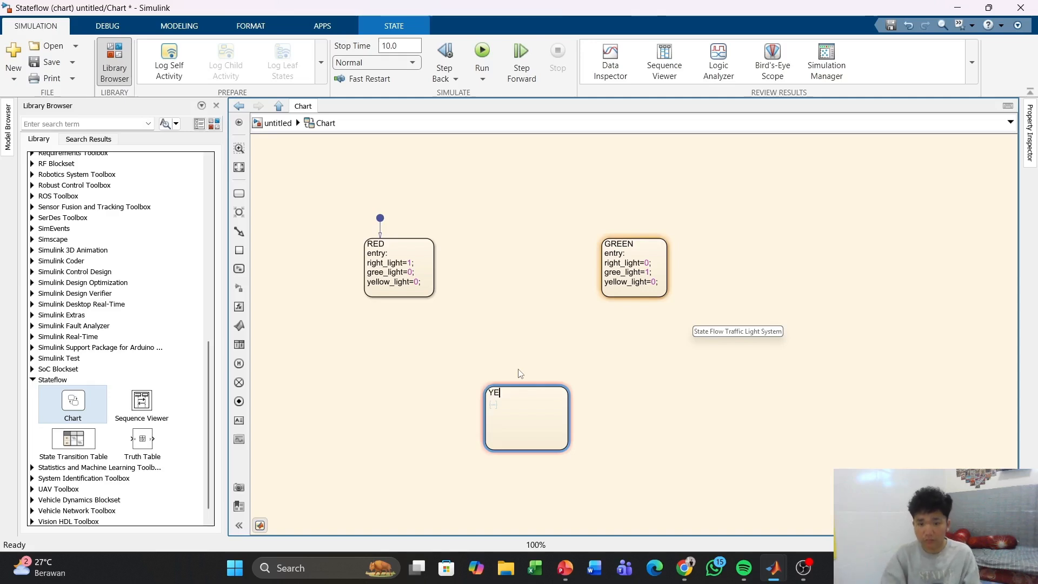
text(LL)
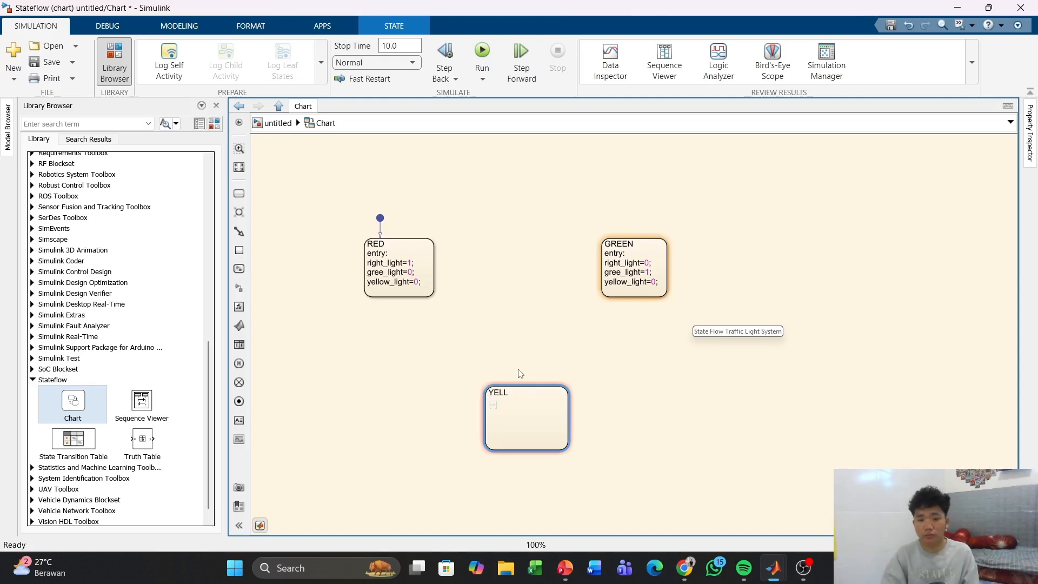
text(OW)
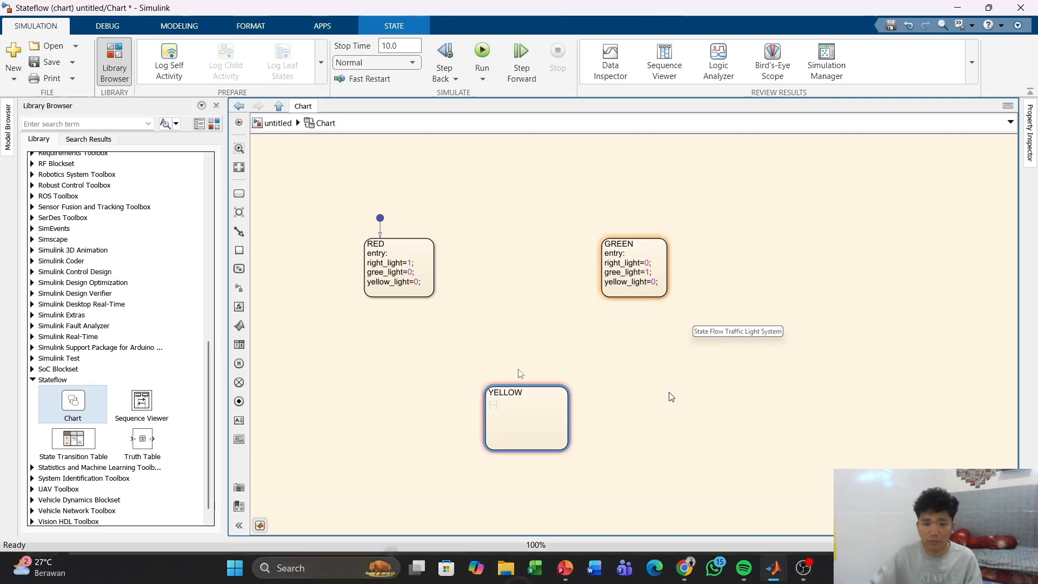
Step: Begin the action section of the YELLOW state with the line entry: below its name
key(Return)
text(e)
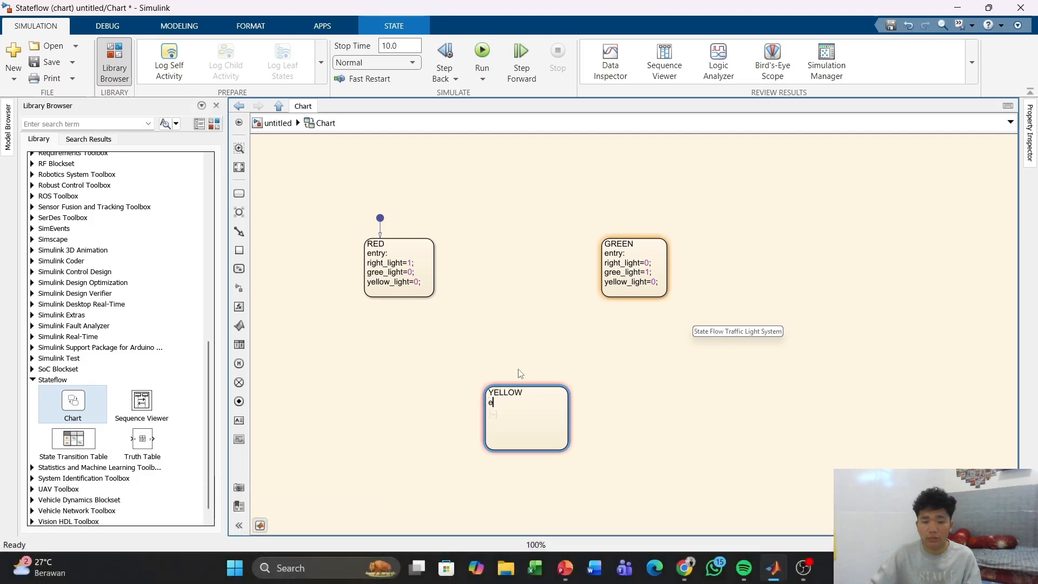
text(nt)
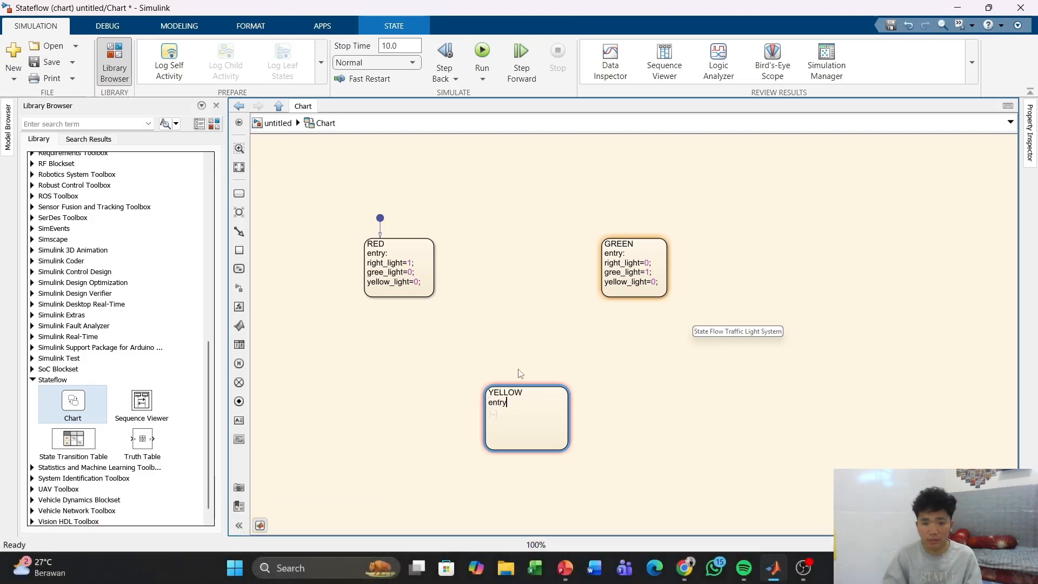
text(ry:)
key(Return)
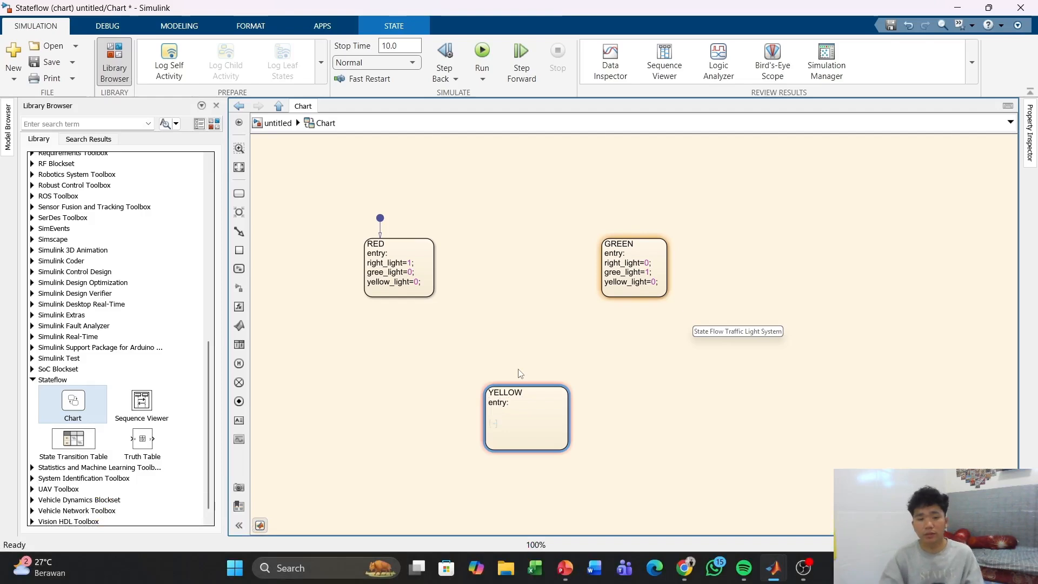
Step: Add the entry action right_light=0; to the YELLOW state
text(ri)
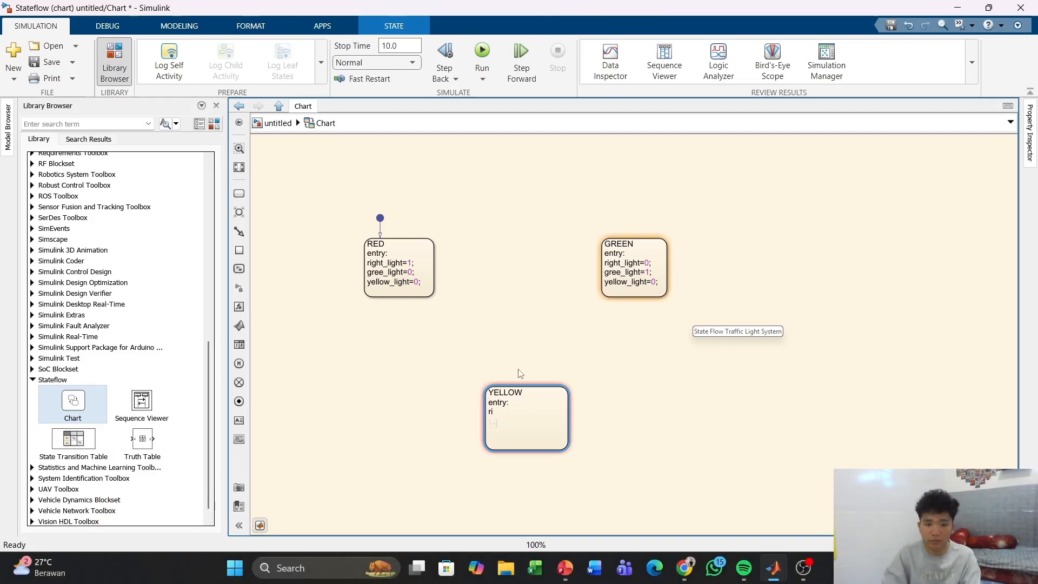
text(g)
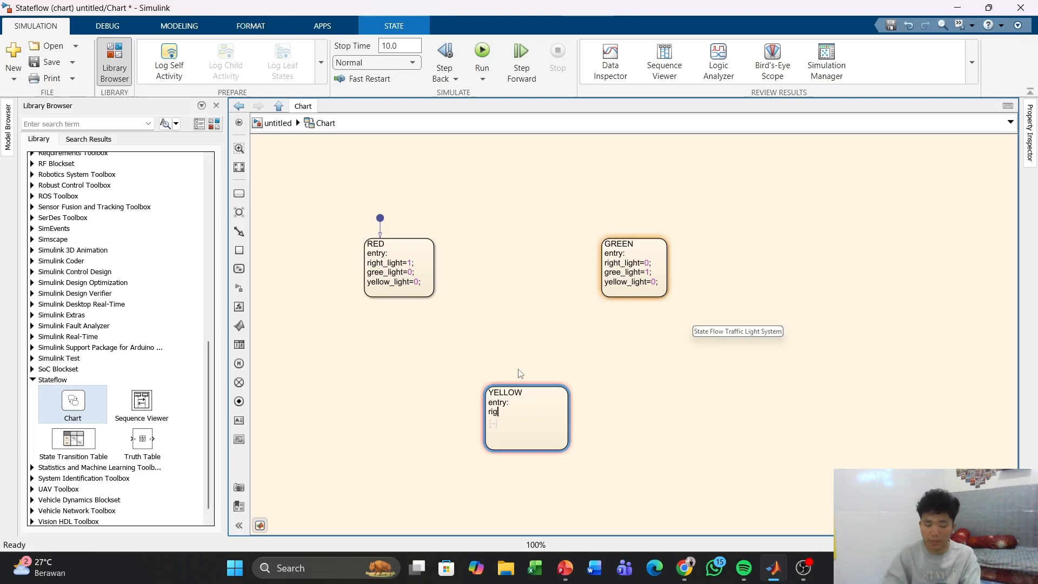
text(ht)
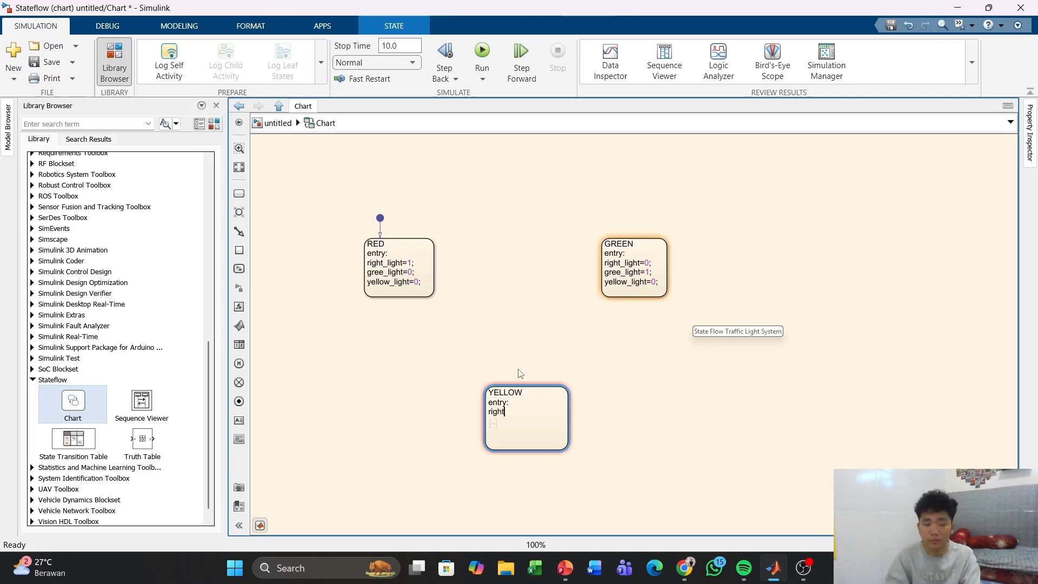
text(_li)
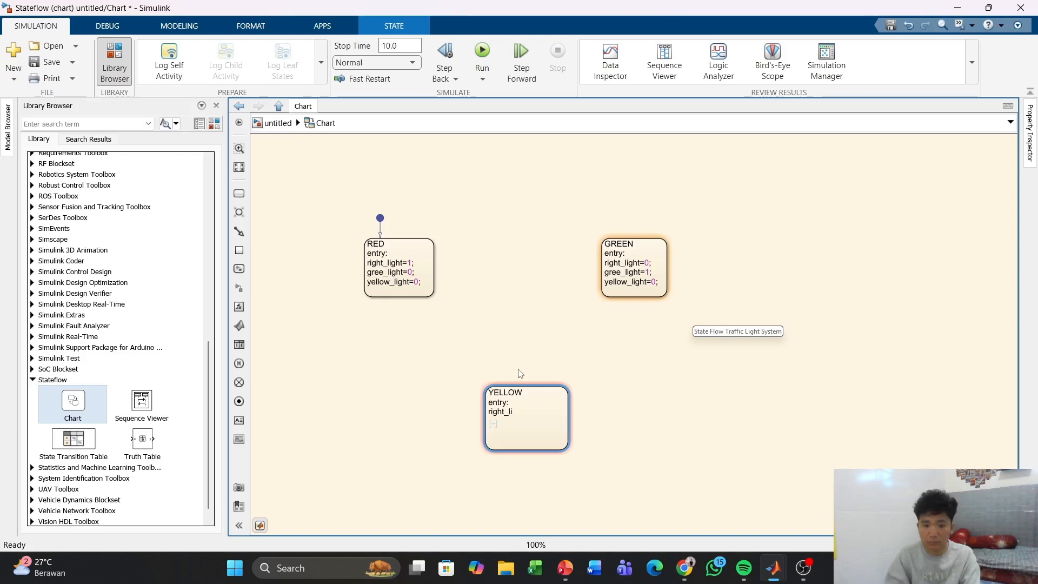
text(ght)
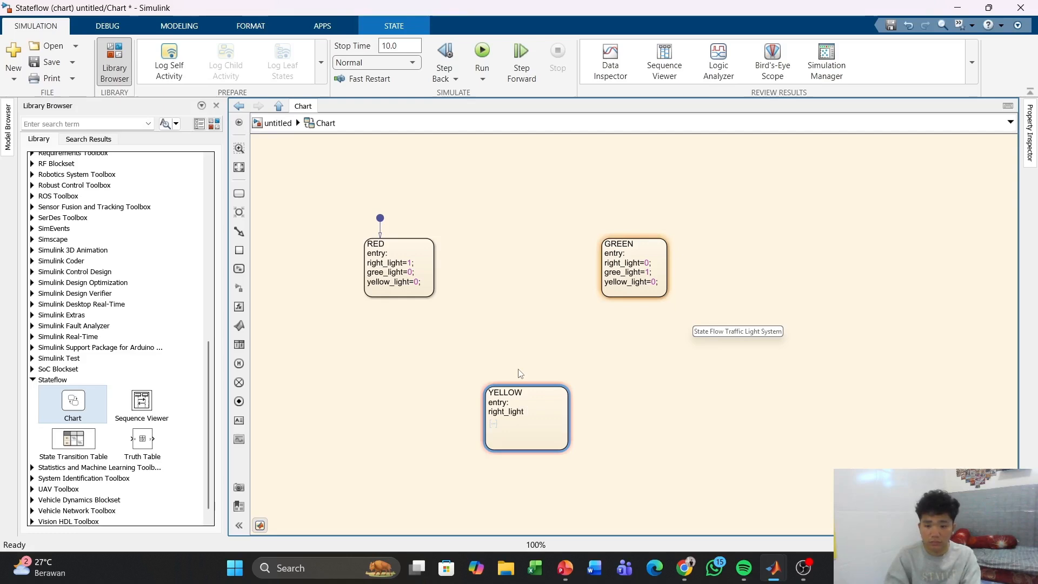
text(=0)
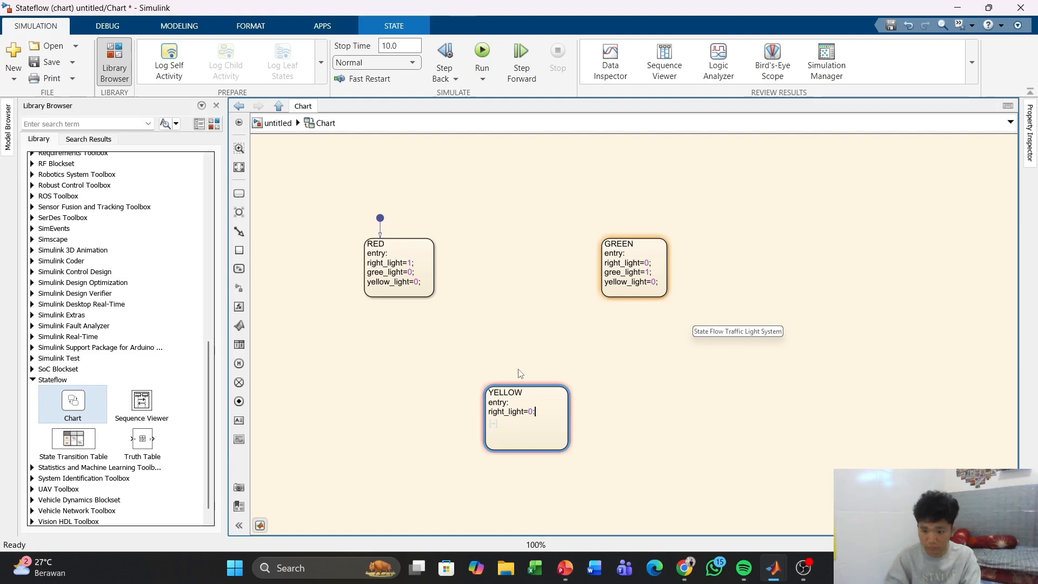
text(;)
key(Return)
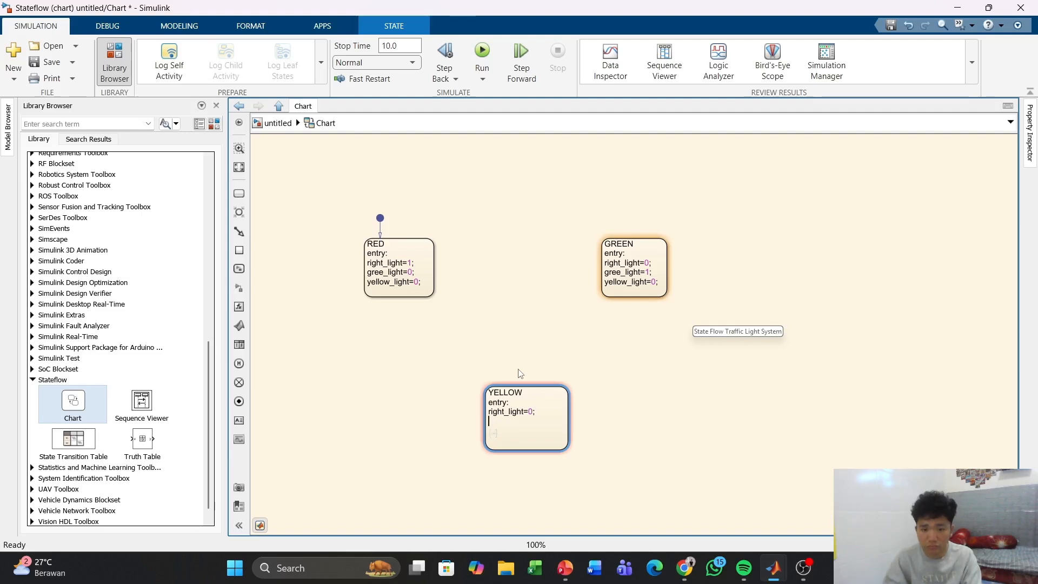
Step: Add the entry action gree_light=0; on a new line in the YELLOW state
text(gree)
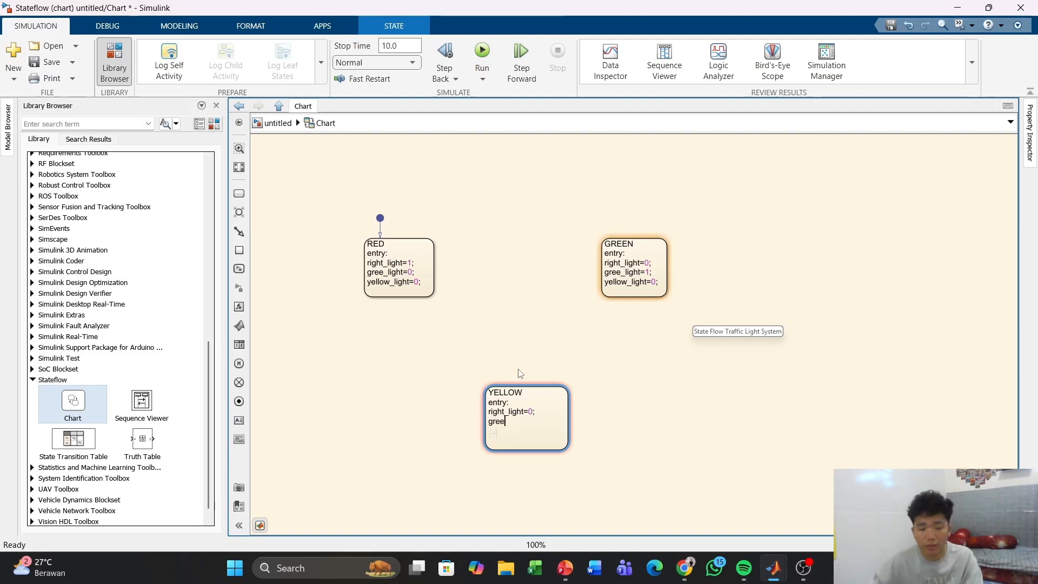
text(_)
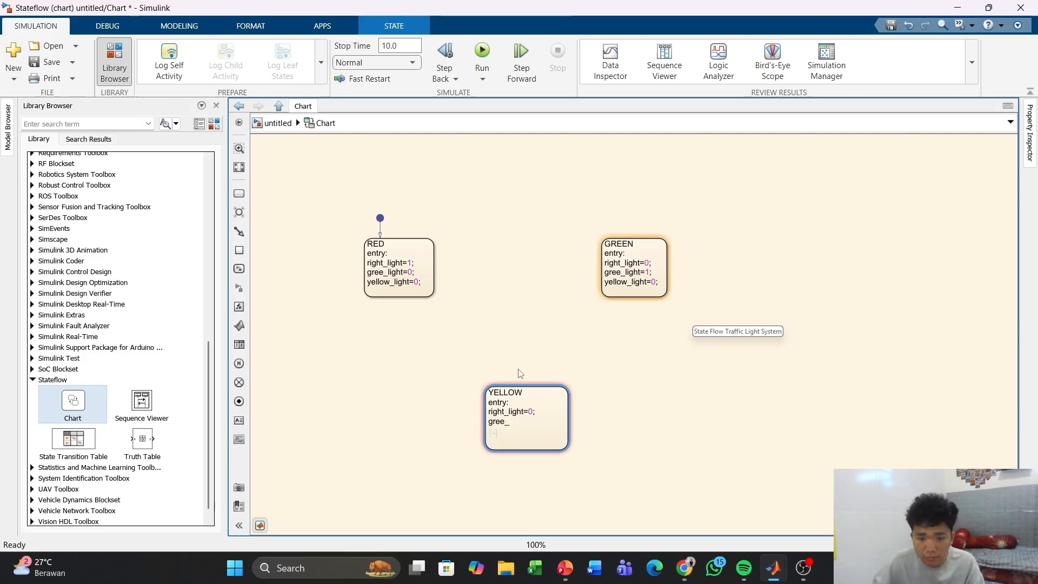
text(lig)
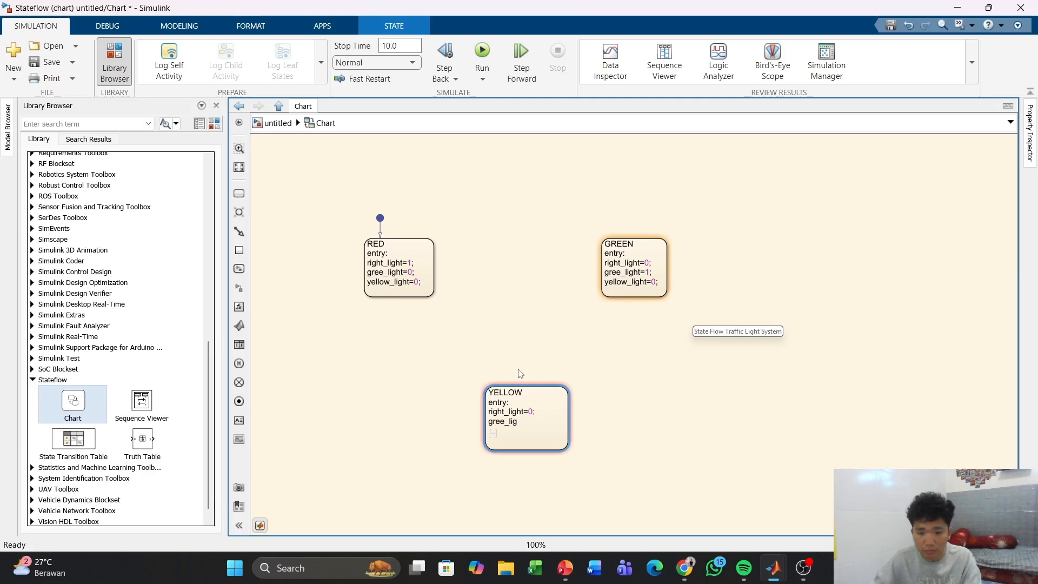
text(ht)
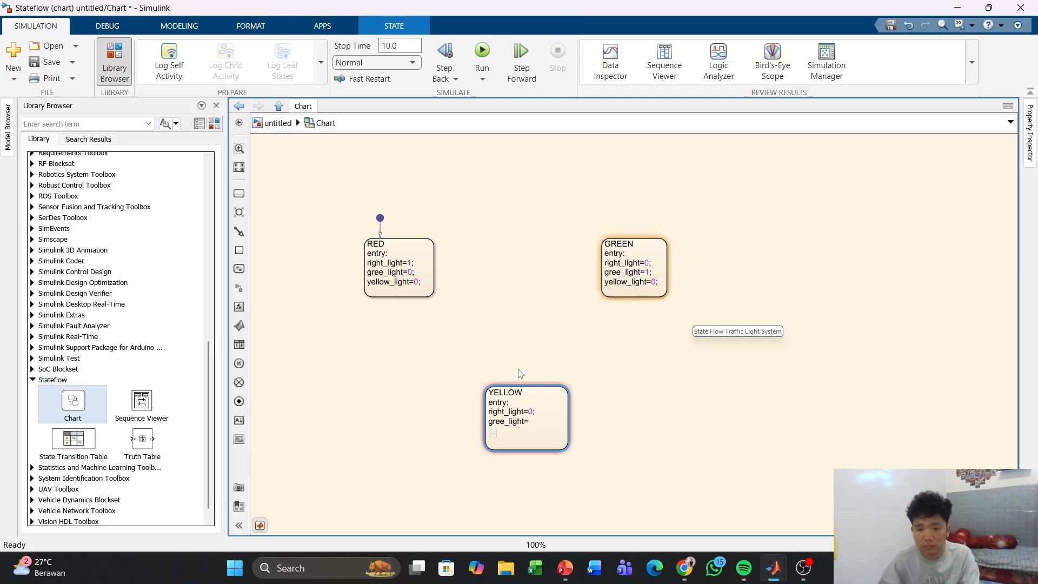
text(=1)
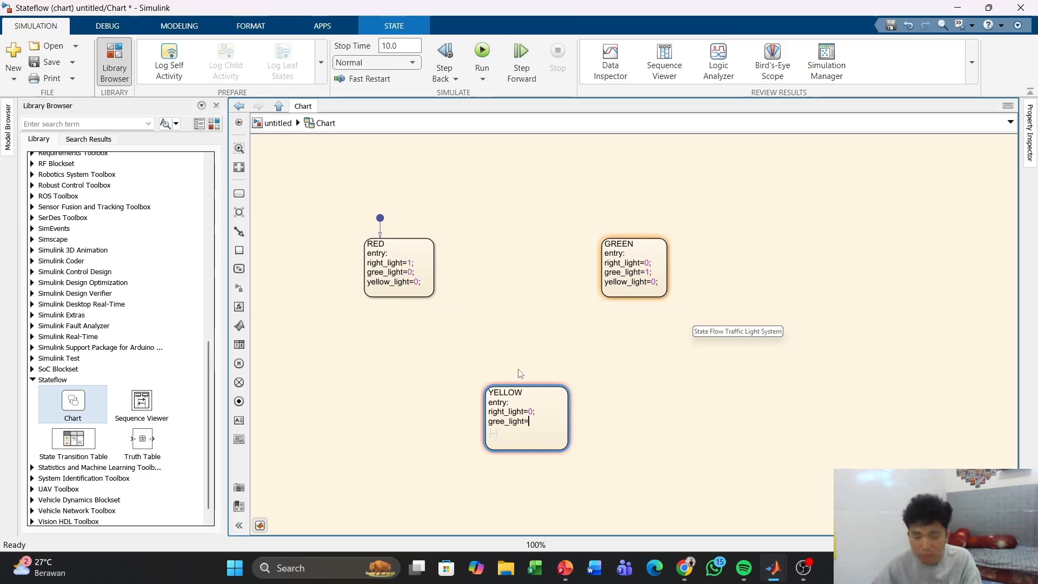
key(BackSpace)
text(0;)
key(Return)
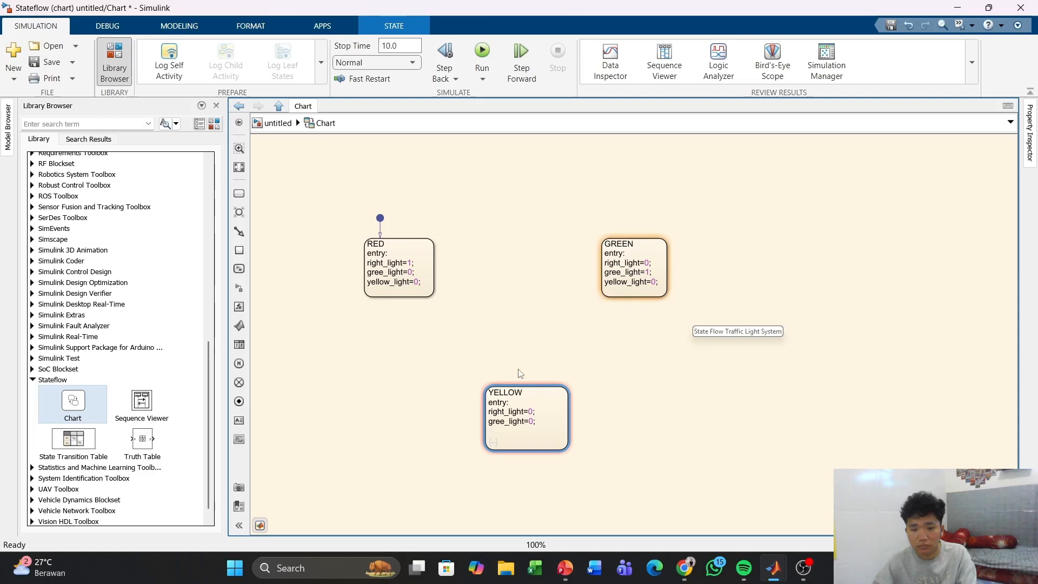
Step: Add the entry action yellow_light=1; to the YELLOW state and finish editing its label
text(yellow_lig)
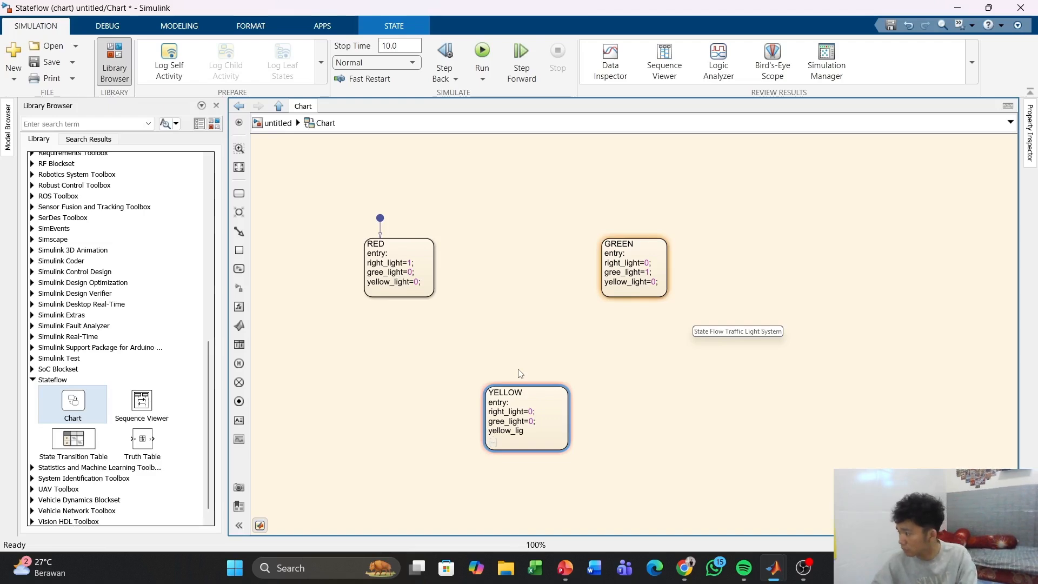
text(ht)
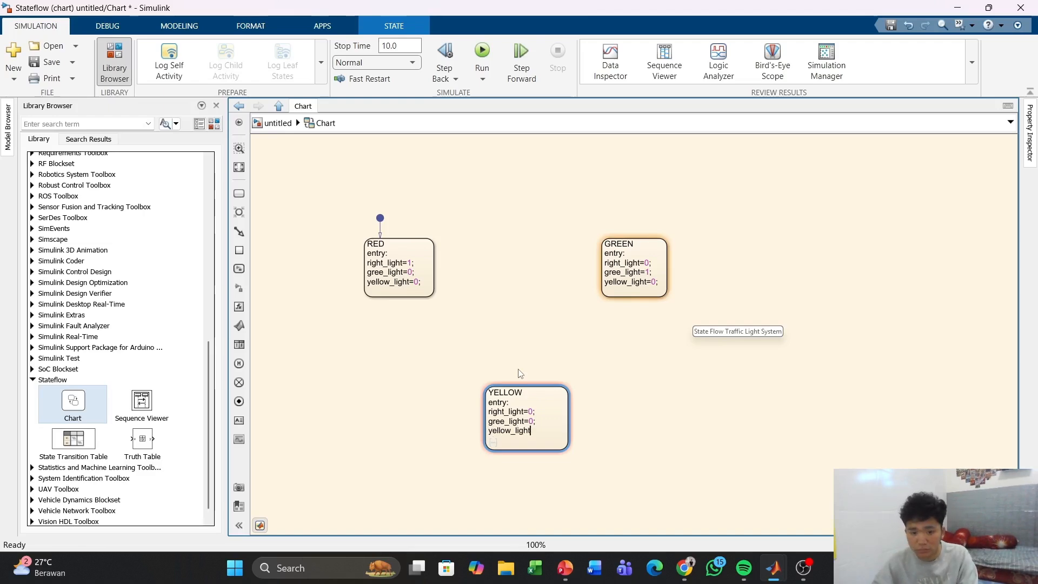
text(=1;)
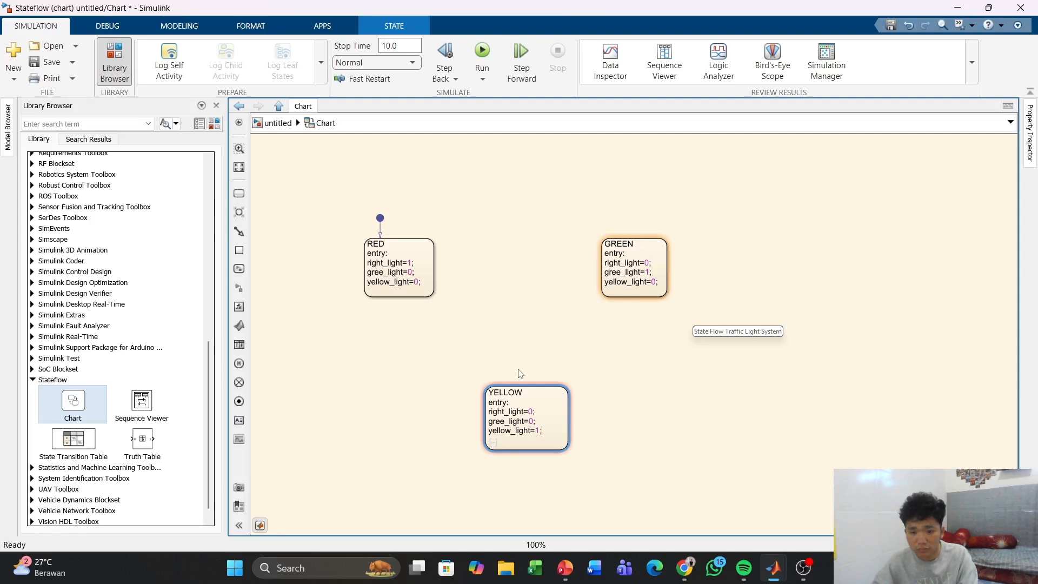
click(611, 394)
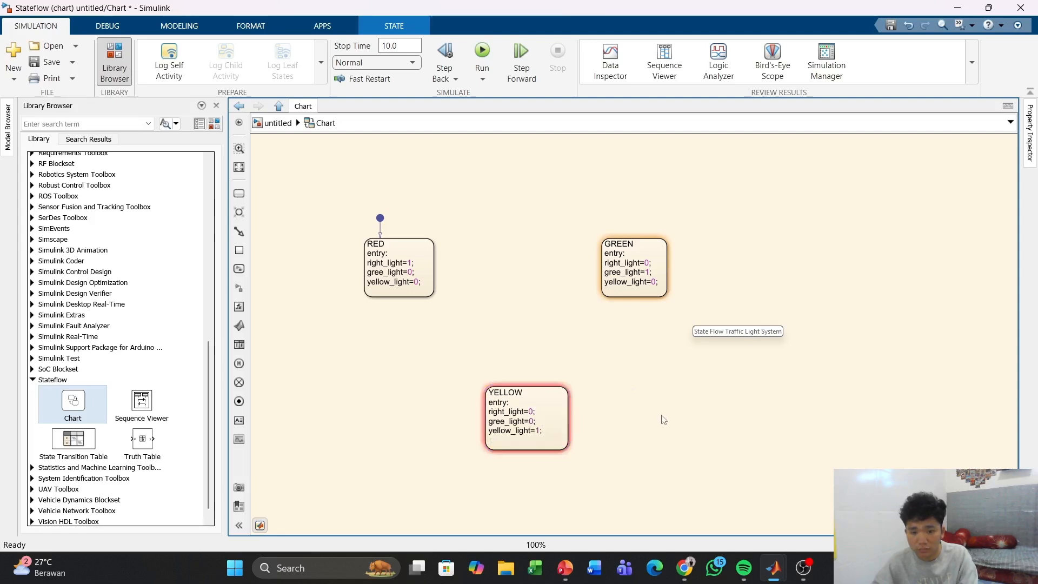
click(581, 449)
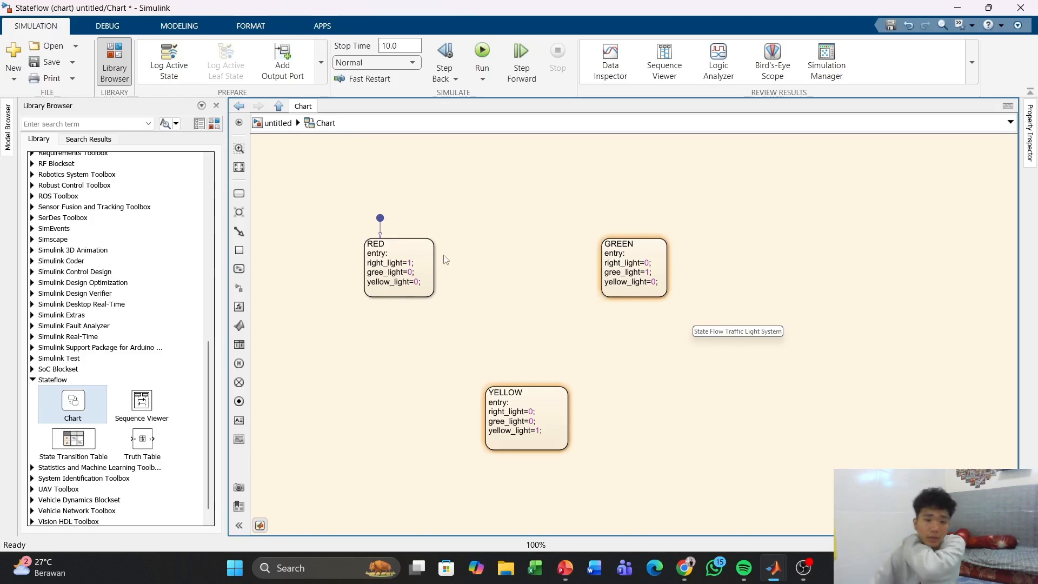
Step: Draw a curved transition from the RED state to the GREEN state and label it after(50,sec)
drag(424, 237, 620, 224)
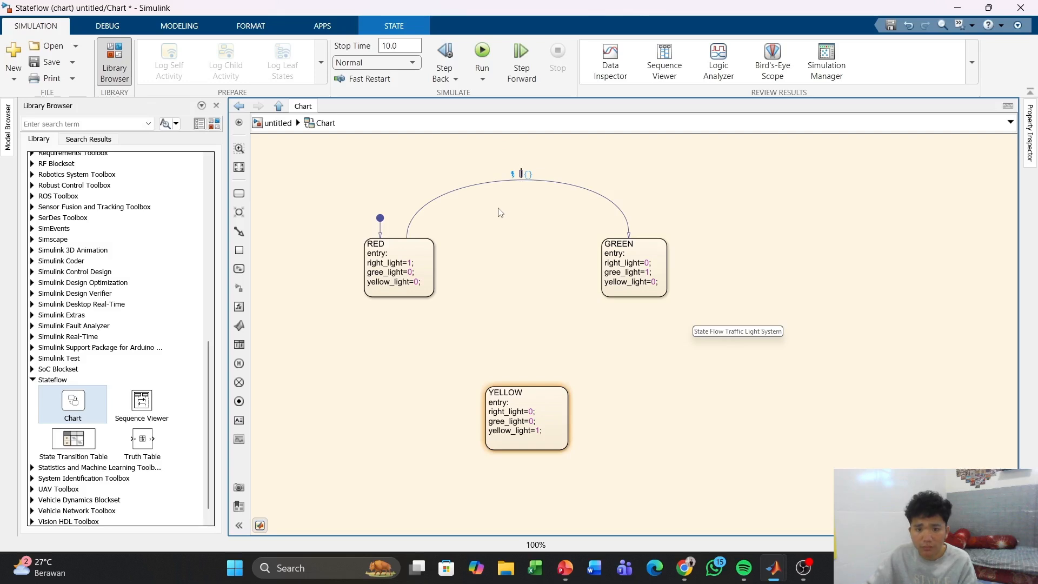
click(517, 180)
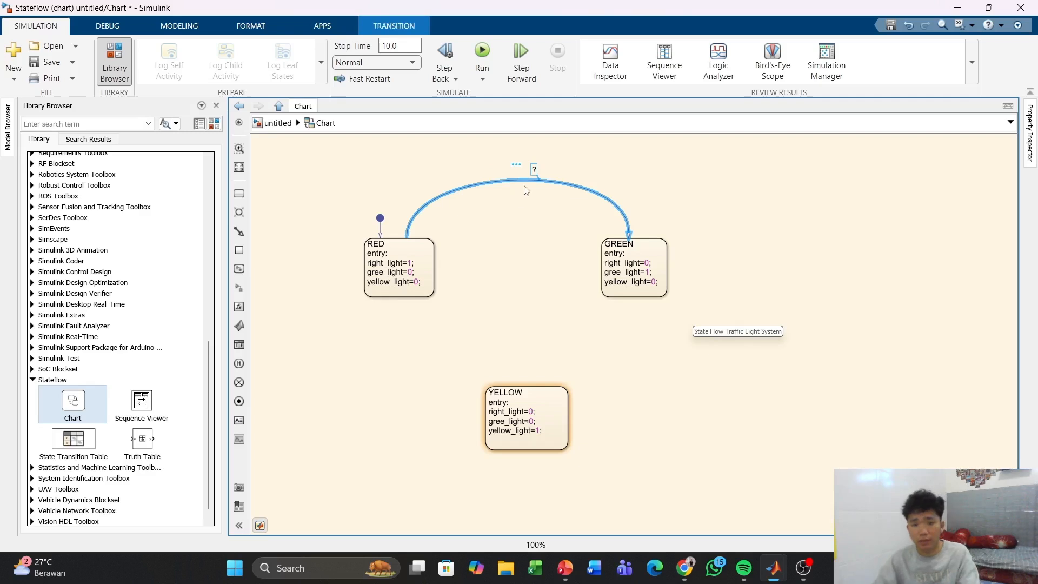
click(534, 170)
text(dsd)
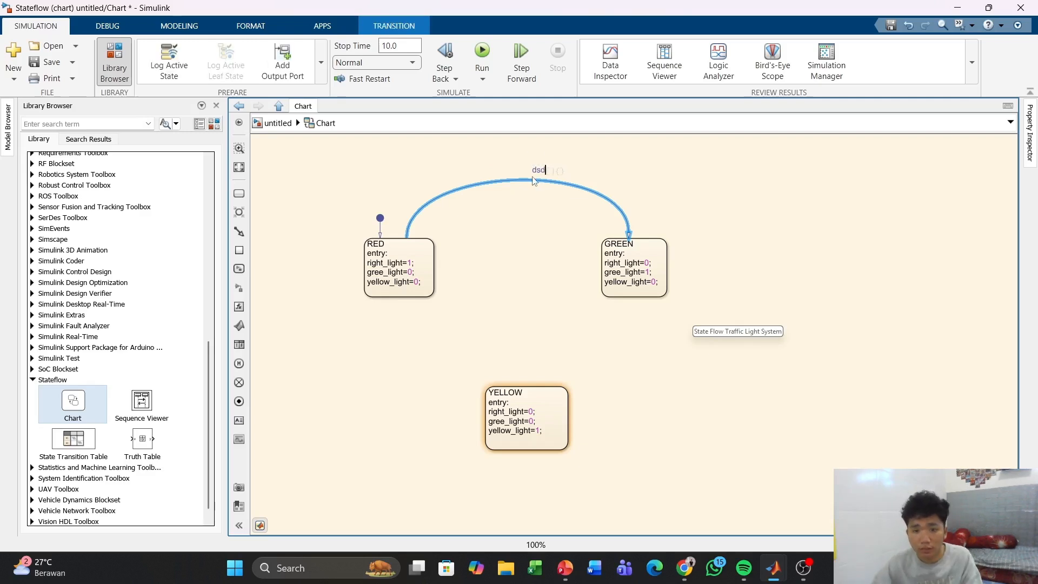
key(BackSpace)
key(BackSpace)
key(BackSpace)
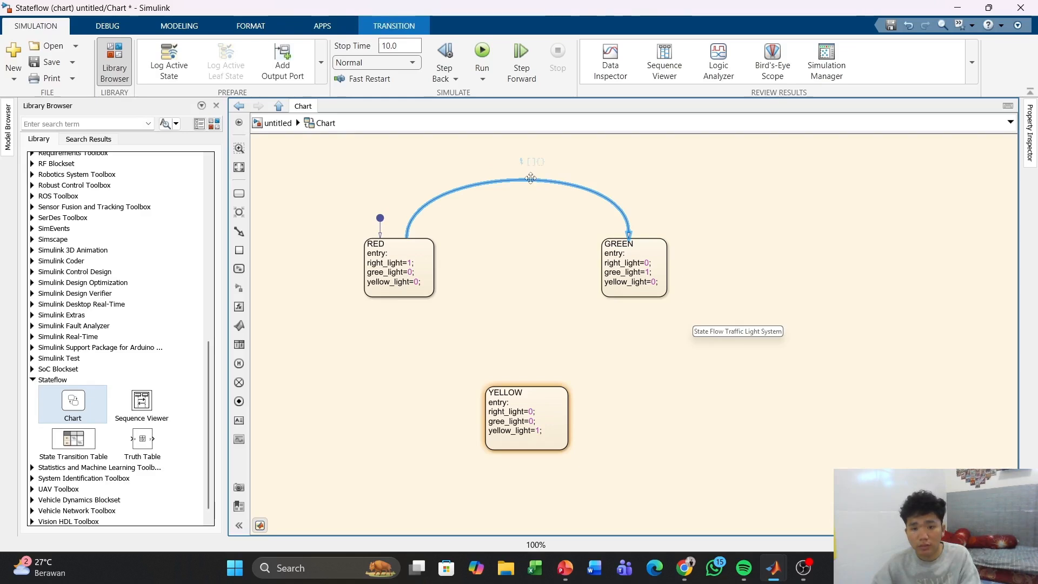
text(after(50,)
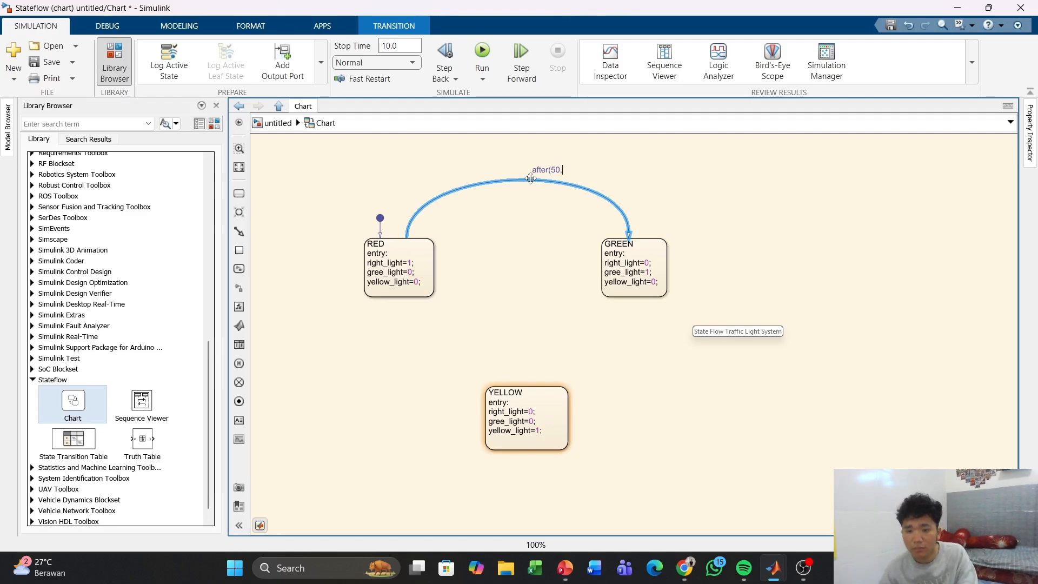
text(c))
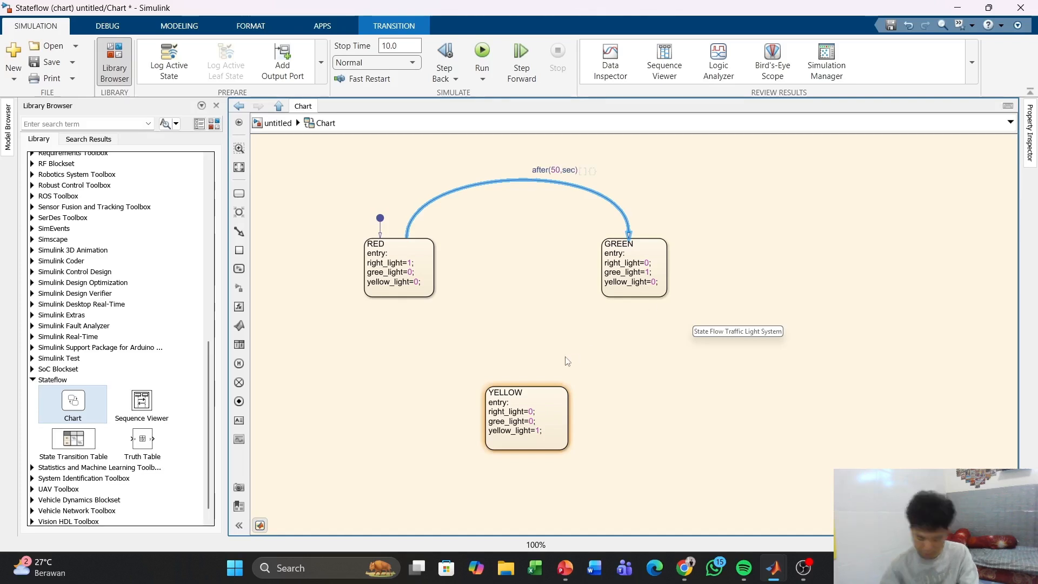
Step: Draw a curved transition from the bottom of the GREEN state to the YELLOW state and label it after(50,sec)
click(519, 278)
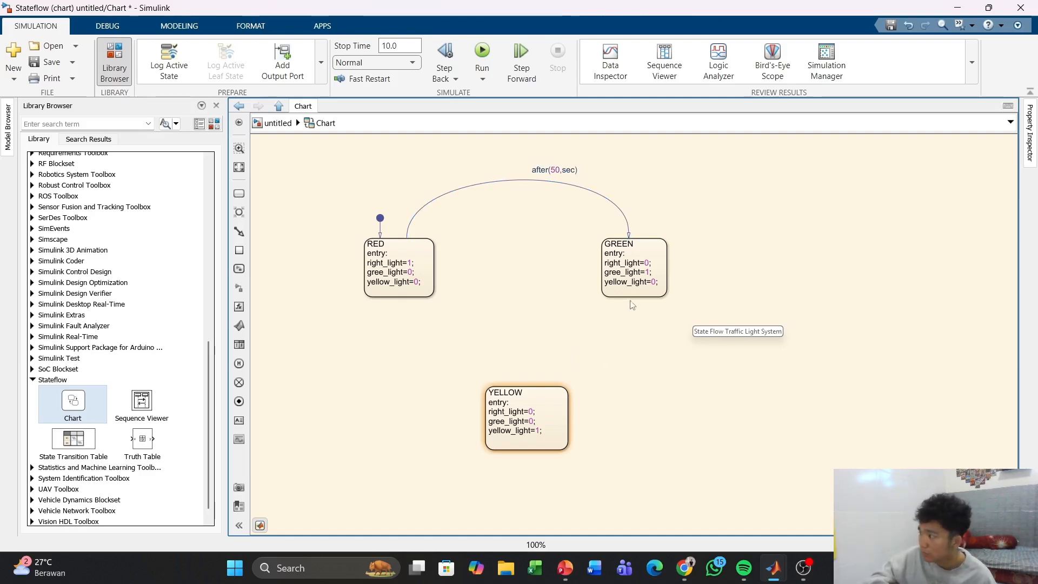
drag(630, 297, 574, 427)
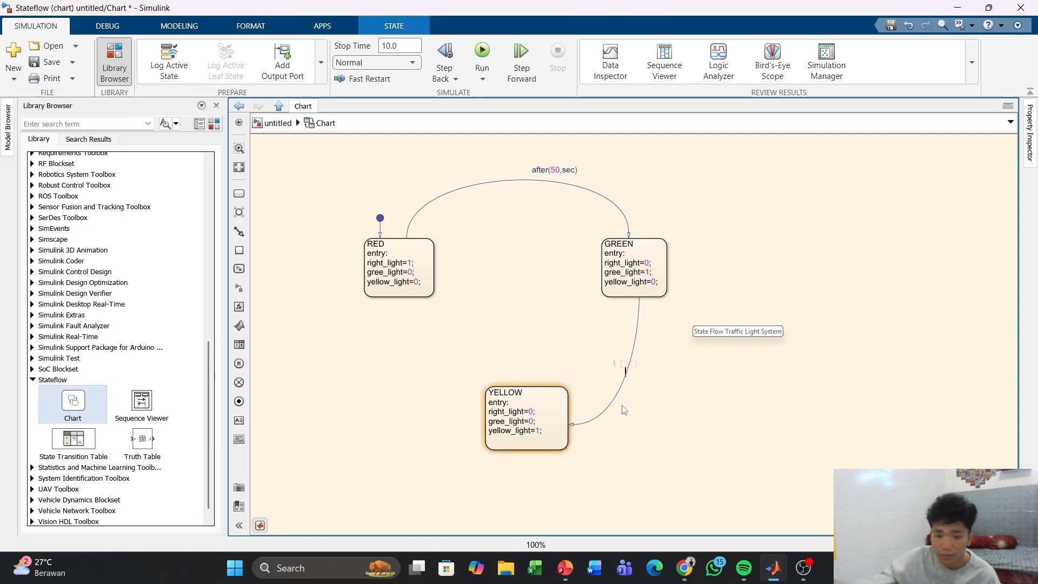
text(aft)
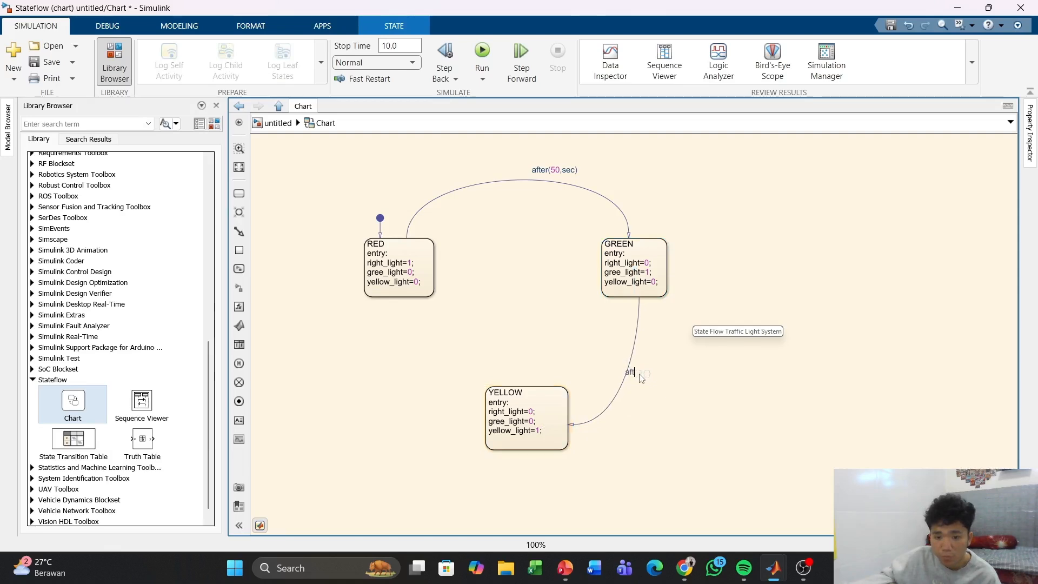
text(er()
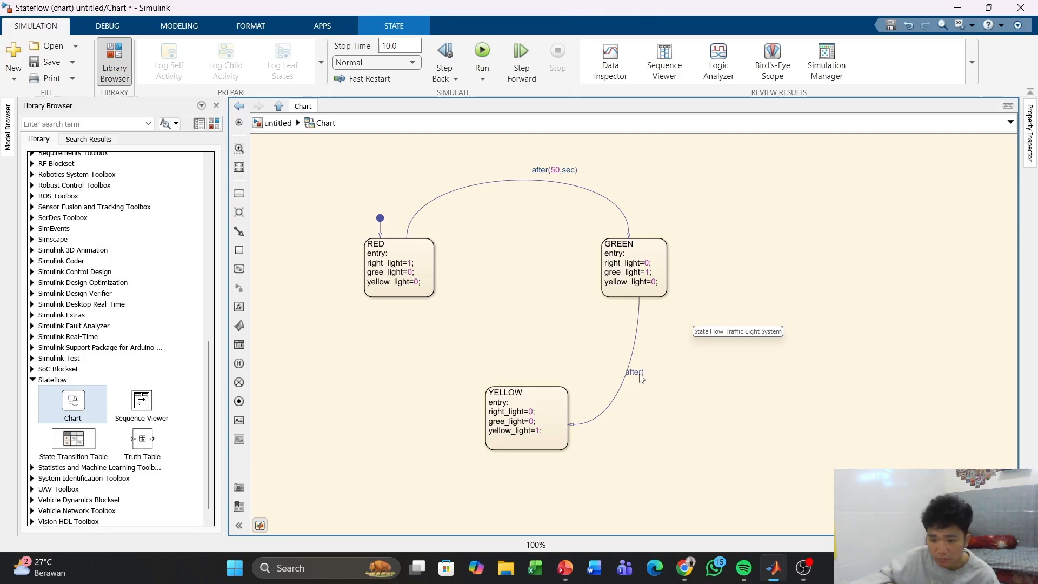
text(50,s)
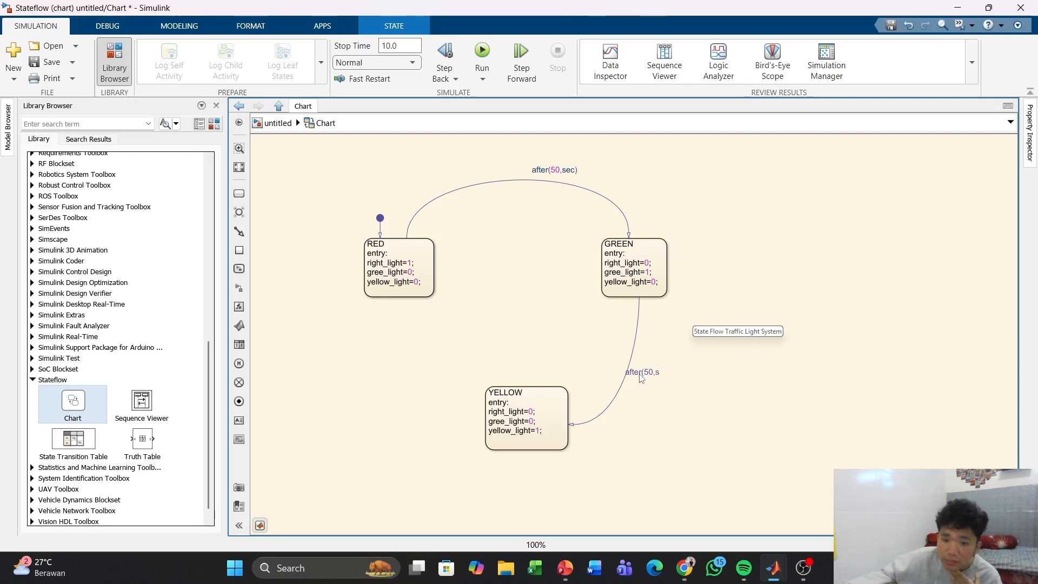
text(ec))
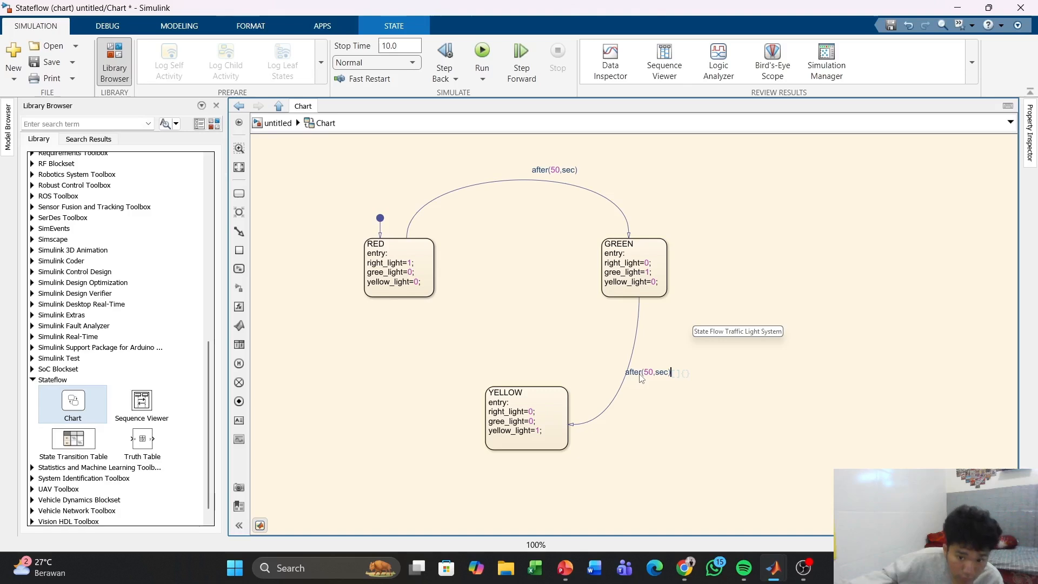
click(704, 440)
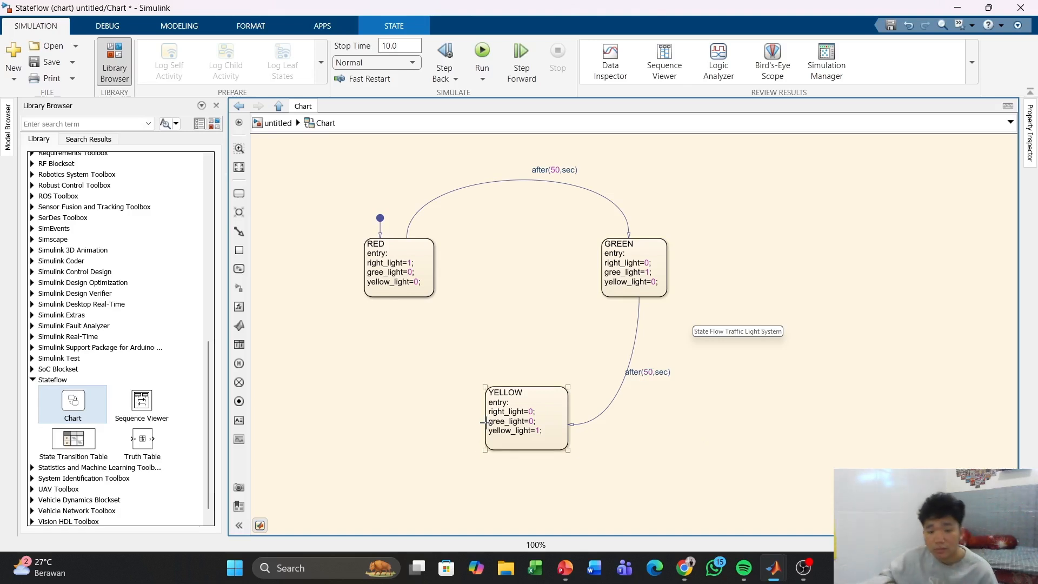
Step: Draw a curved transition from the YELLOW state back to the RED state and label it after(3,sec)
drag(486, 421, 402, 301)
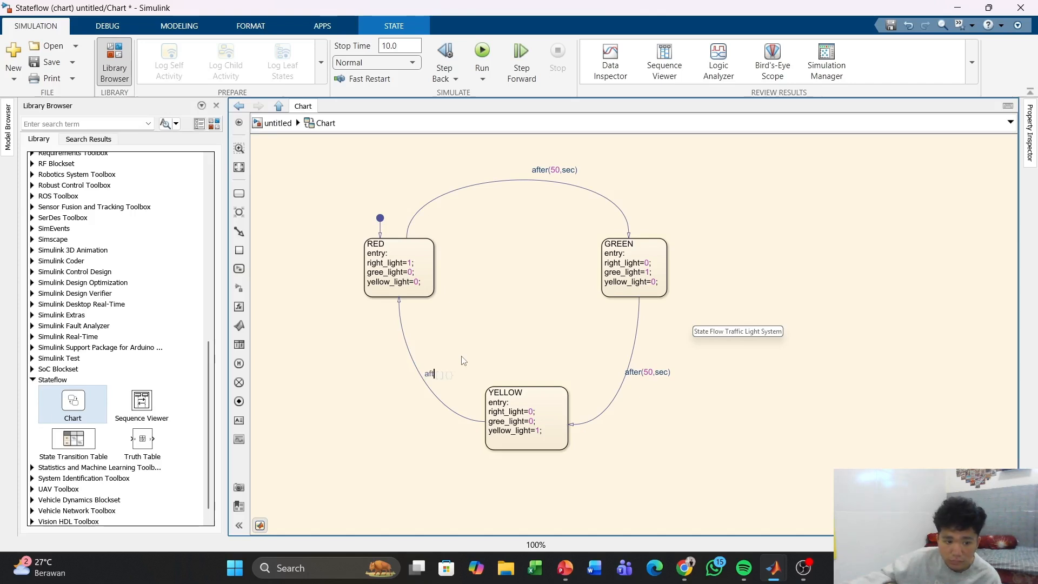
text(ter(3,sec)
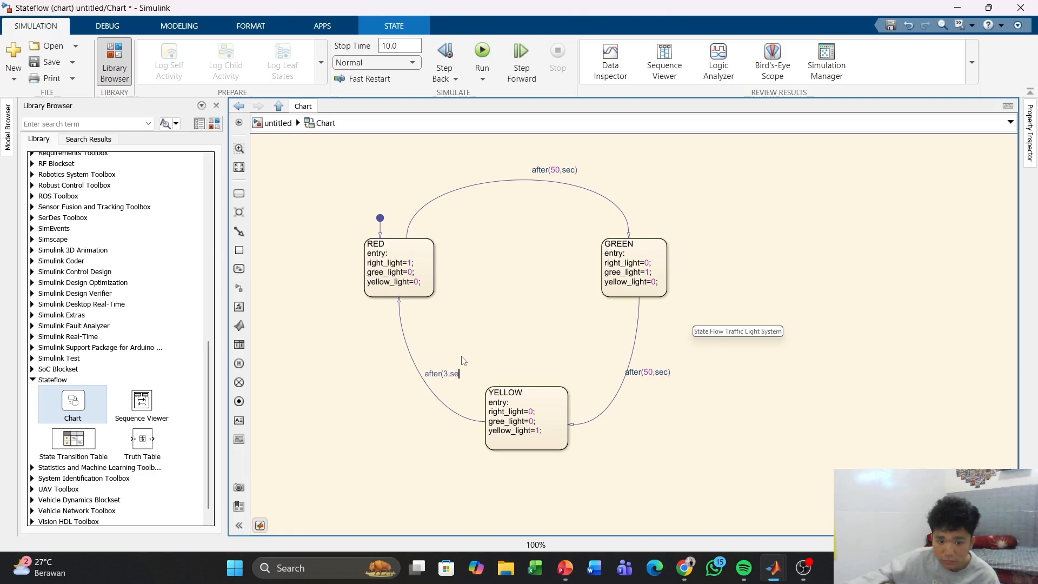
click(757, 485)
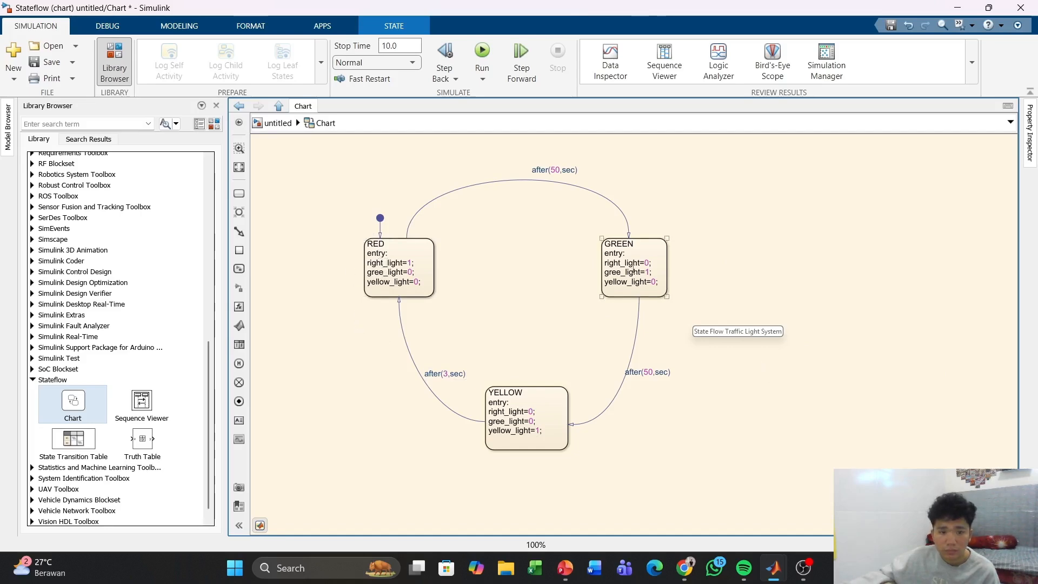
click(503, 440)
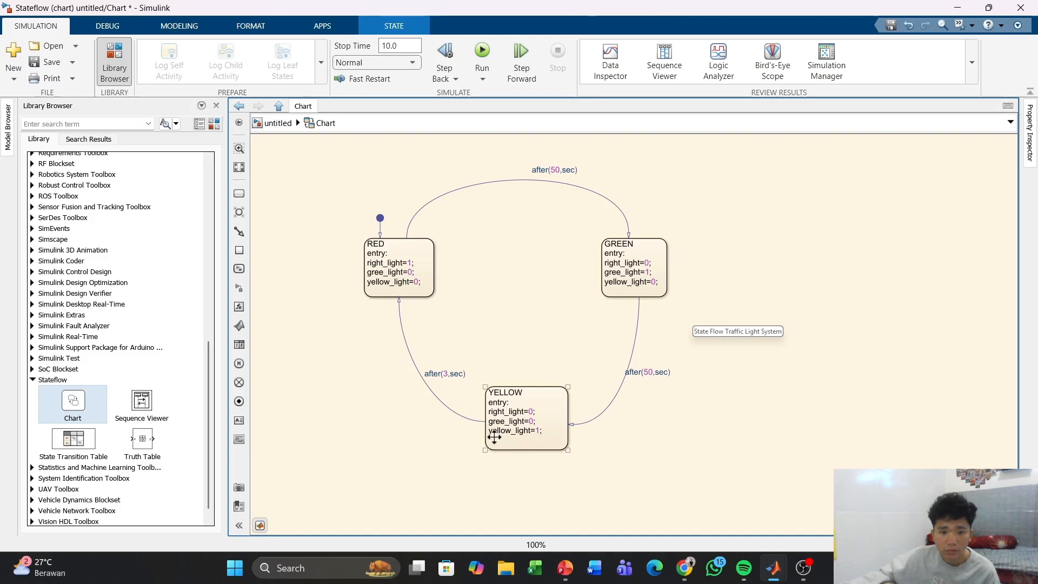
click(810, 423)
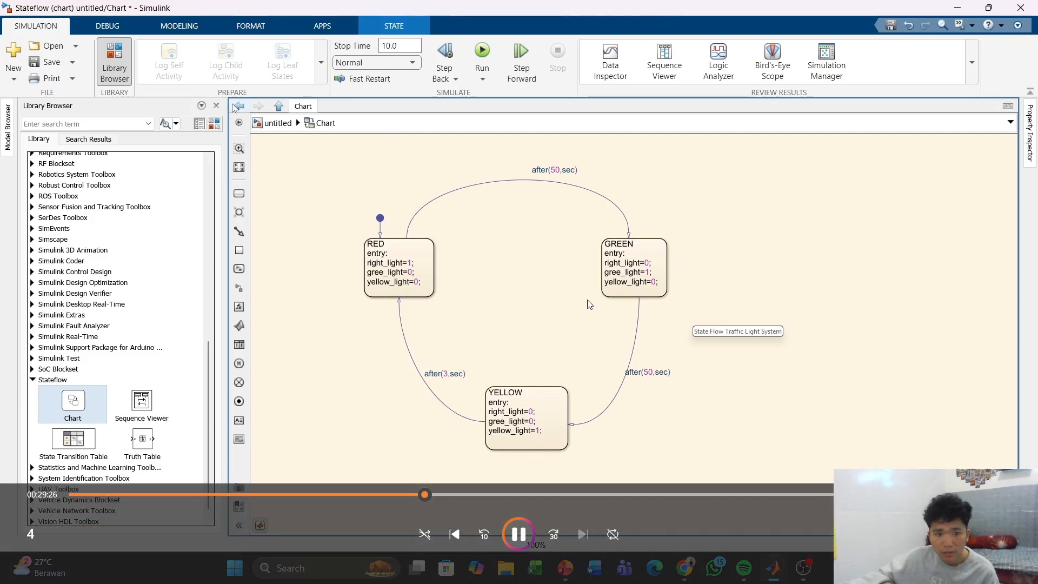
Step: Return to the top level of the untitled model and reposition the Chart block on the canvas
key(Escape)
drag(363, 339, 469, 338)
drag(474, 297, 455, 321)
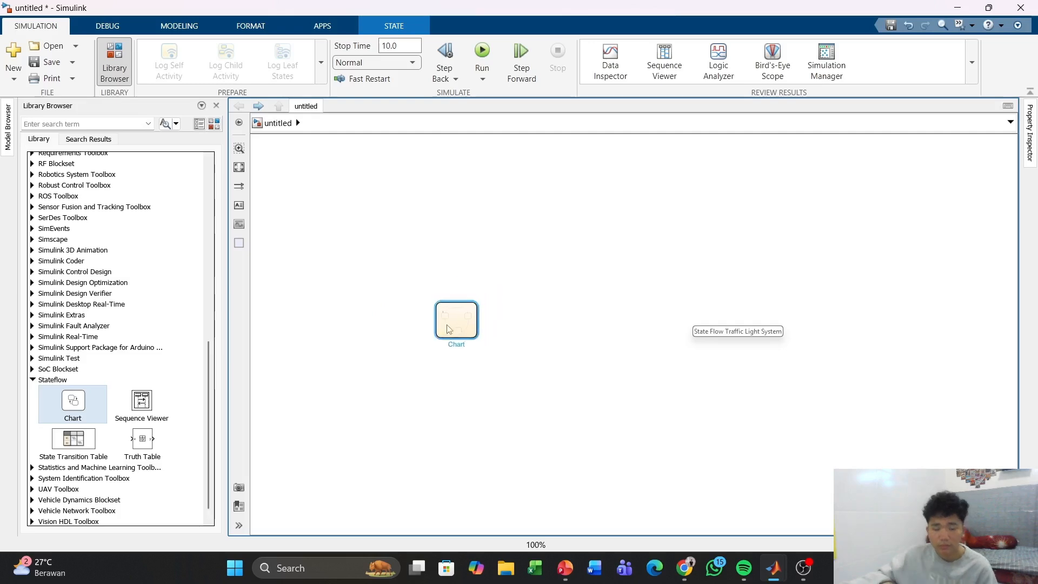
Step: Add a Scope block from Simulink/Sinks and place it to the right of the Chart block
double_click(443, 221)
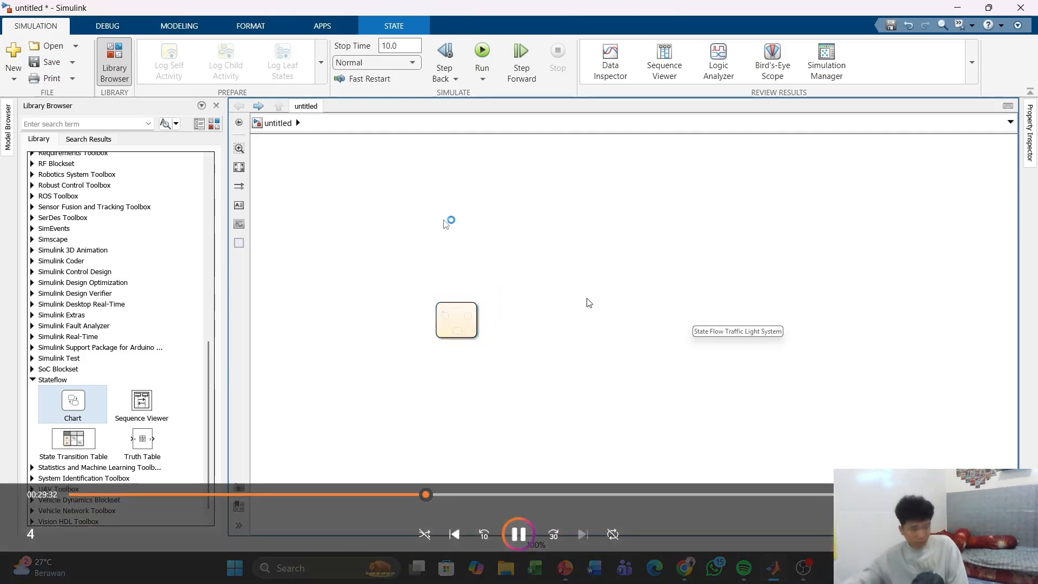
text(scope)
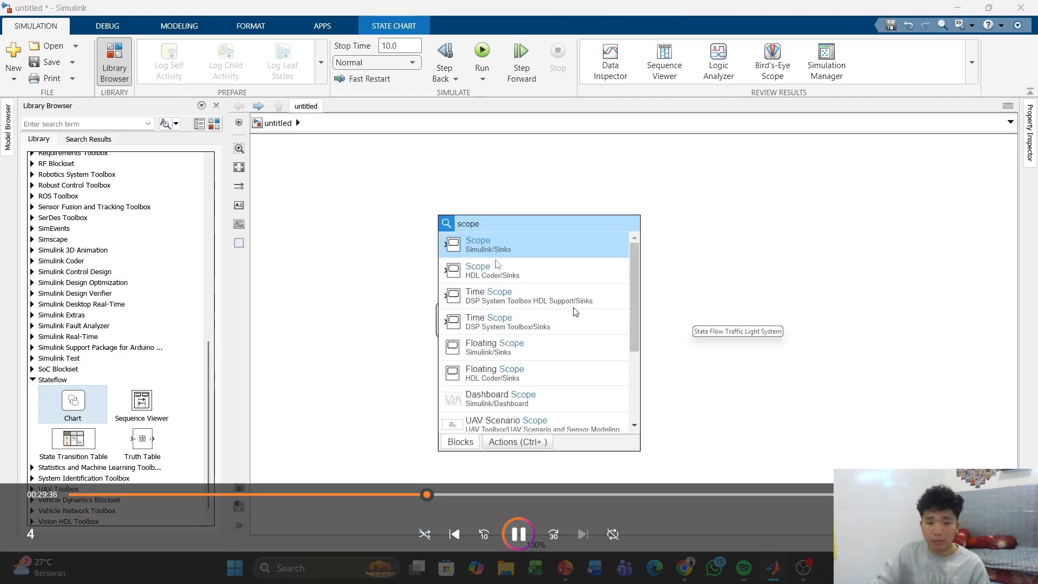
click(504, 252)
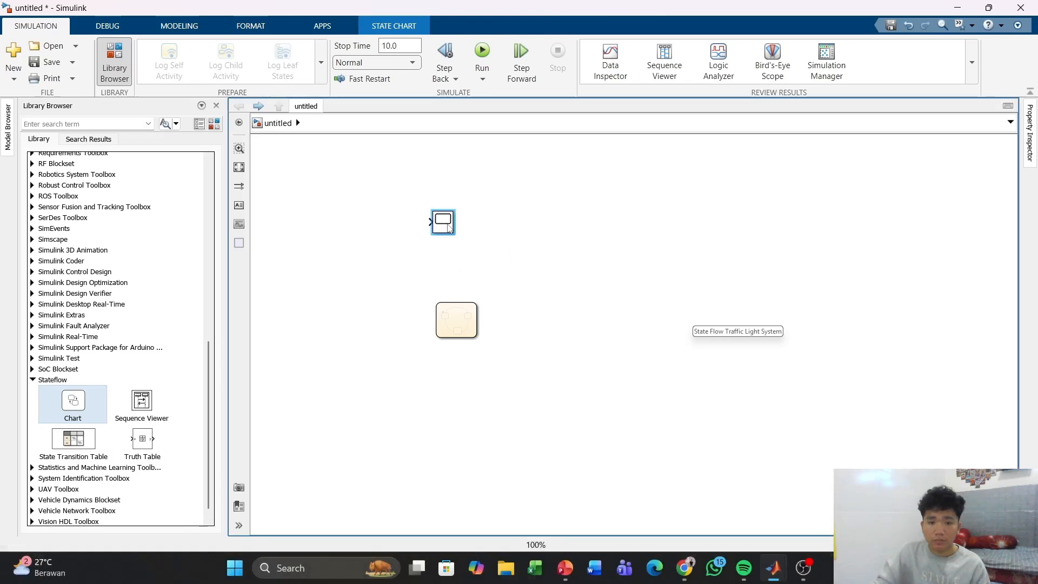
drag(448, 228, 719, 301)
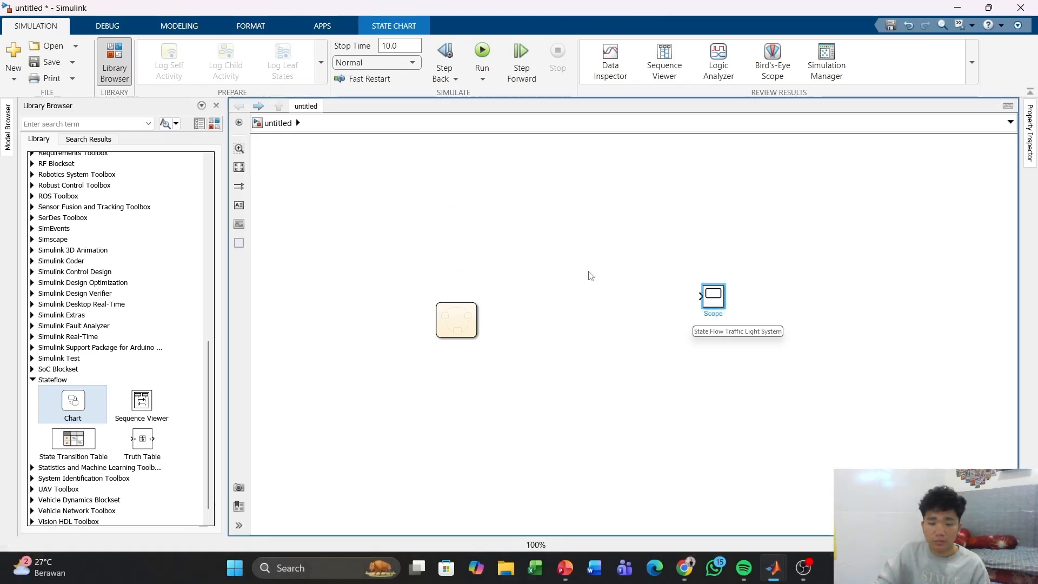
double_click(590, 276)
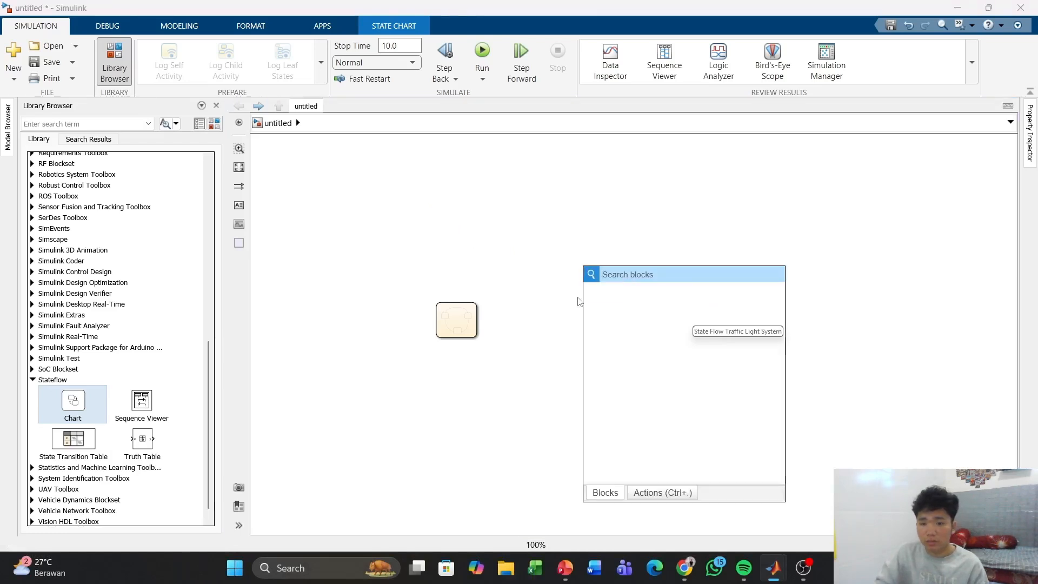
text(mux)
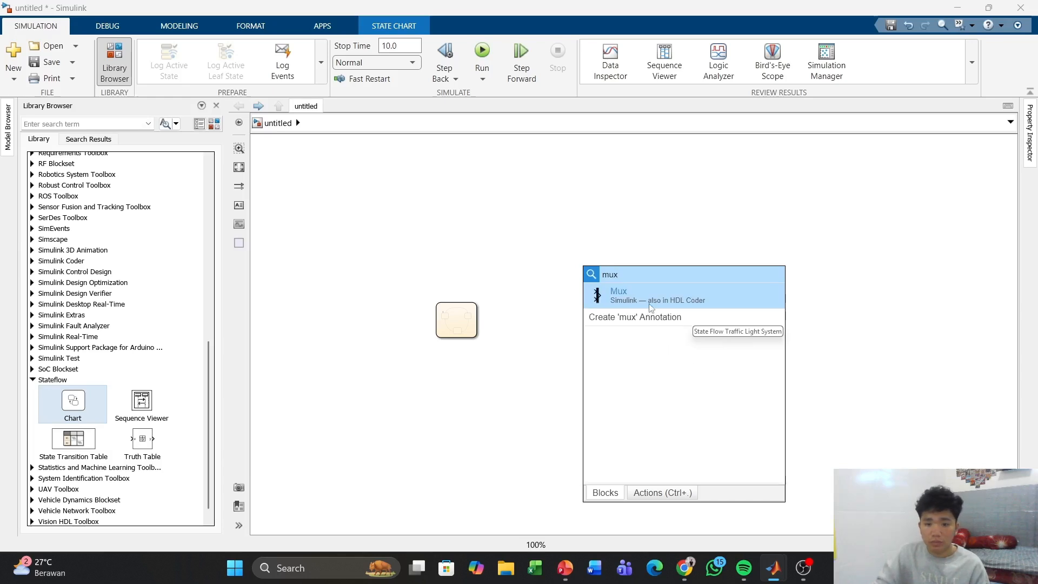
click(651, 306)
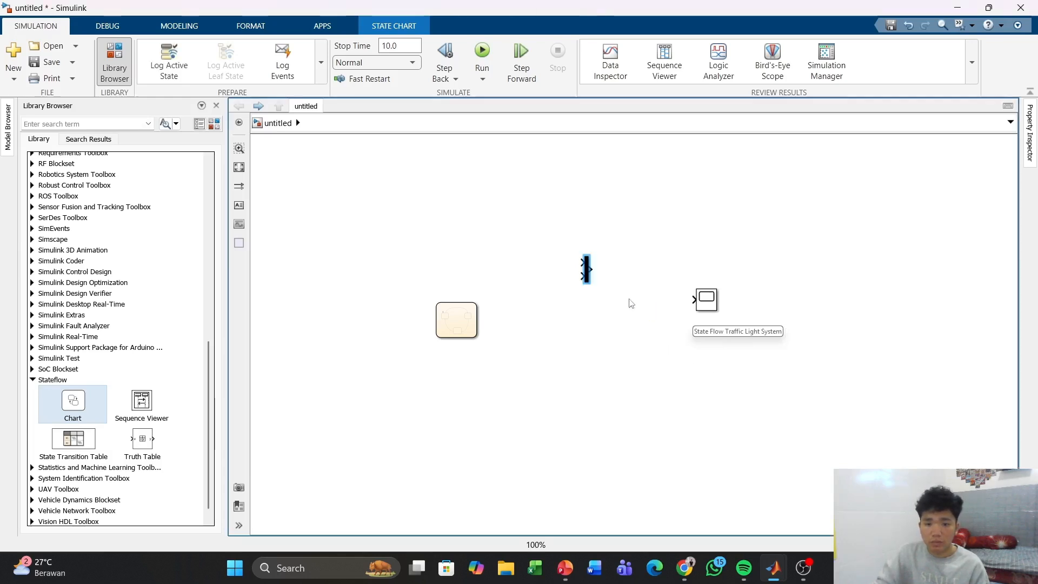
drag(585, 270, 578, 300)
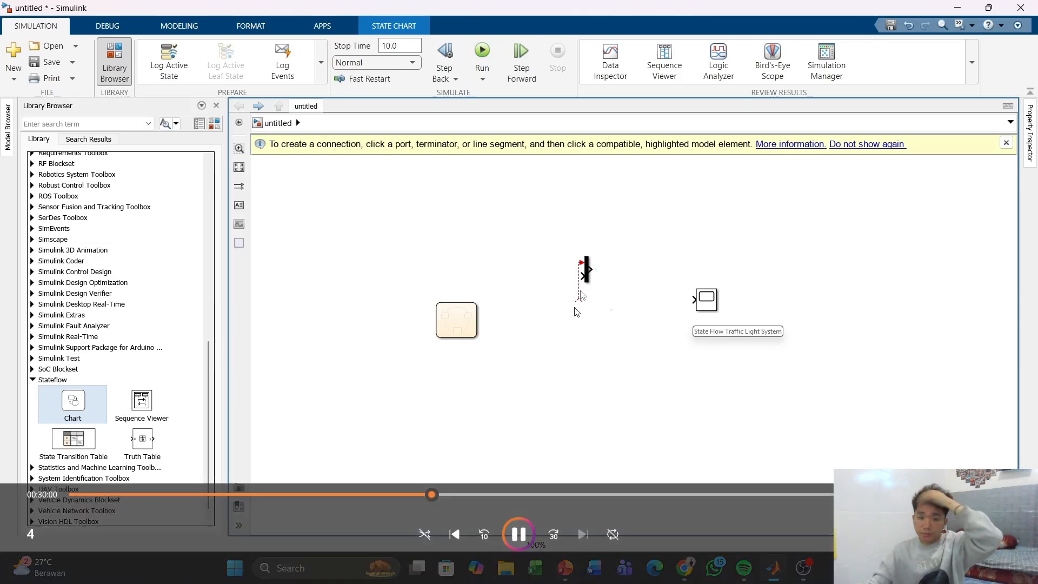
drag(581, 296, 593, 340)
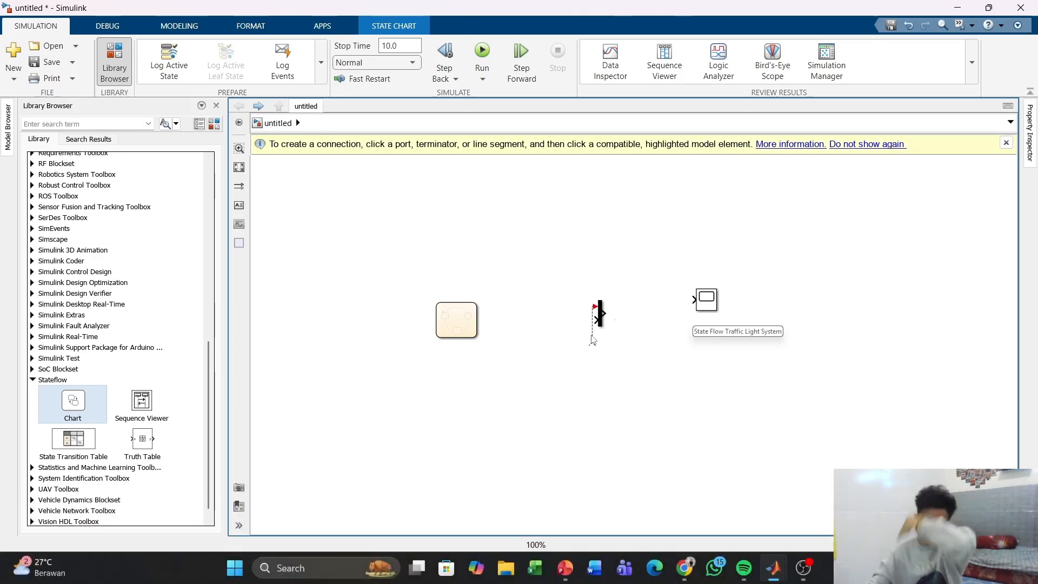
key(ctrl+z)
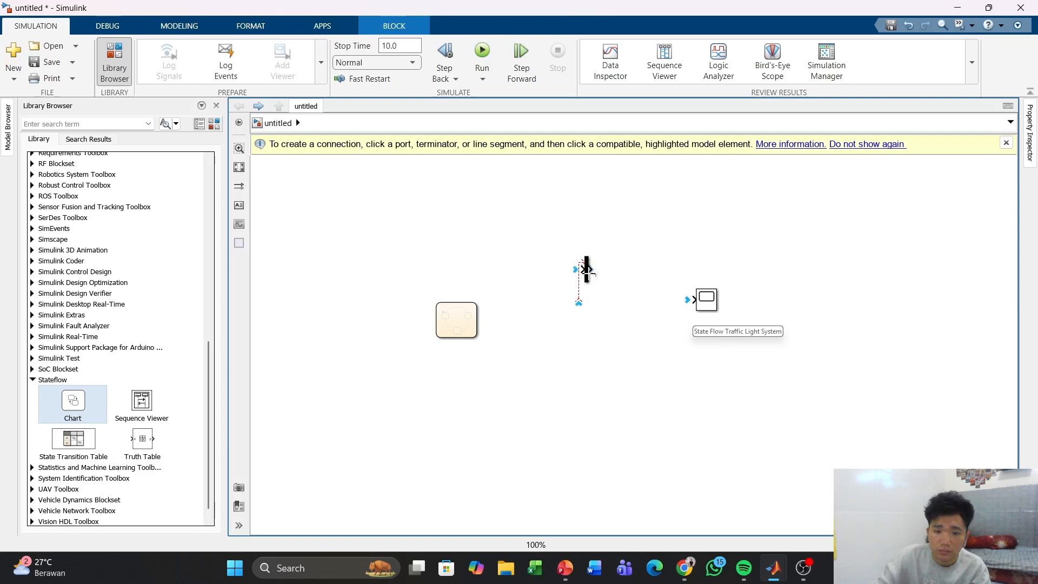
click(589, 281)
key(Delete)
click(579, 292)
key(Delete)
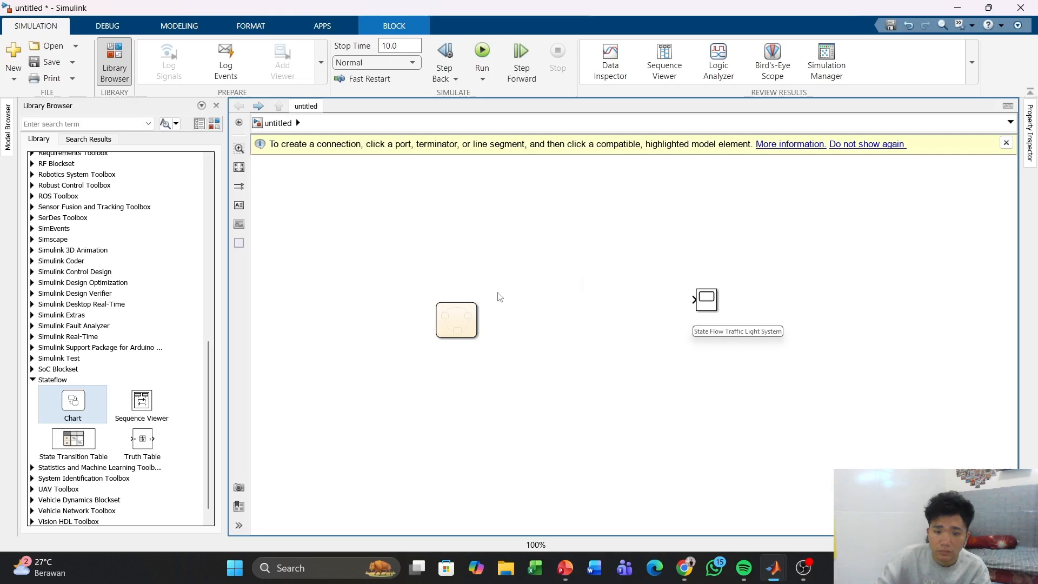
Step: Add a Mux block to the model between the Chart and Scope blocks
double_click(529, 273)
text(m)
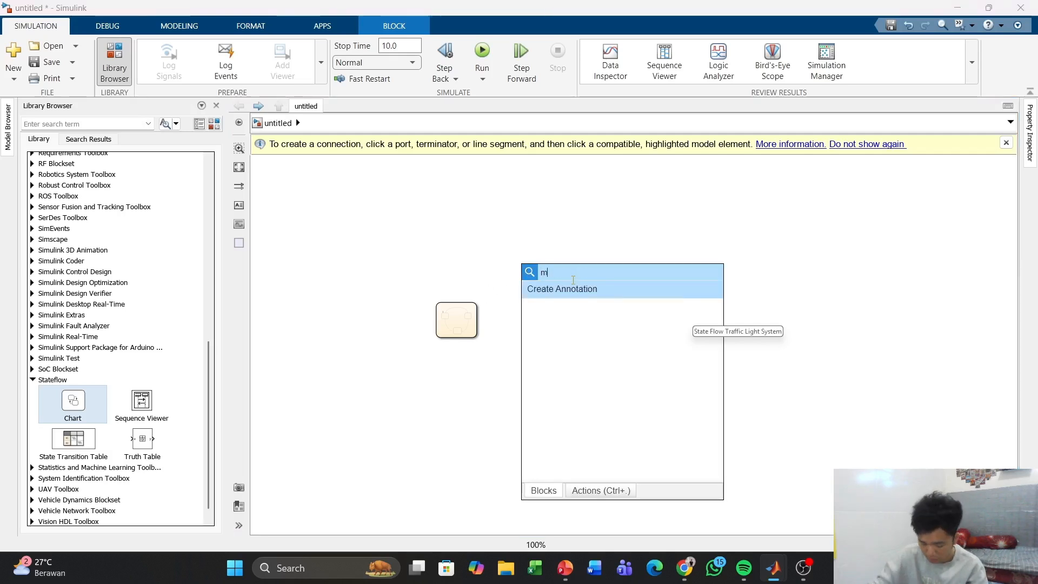
text(ux)
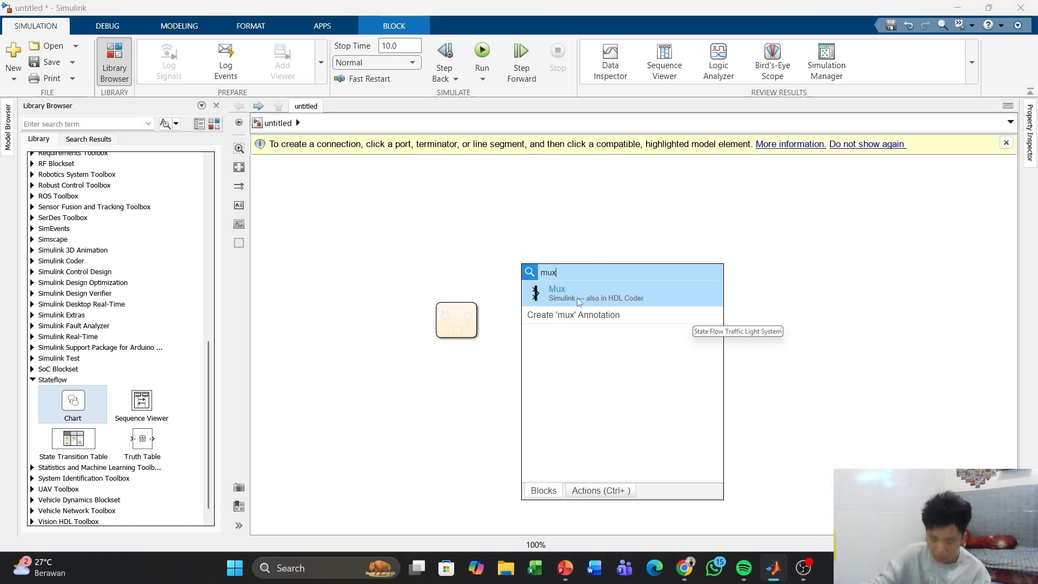
key(Return)
drag(524, 271, 524, 271)
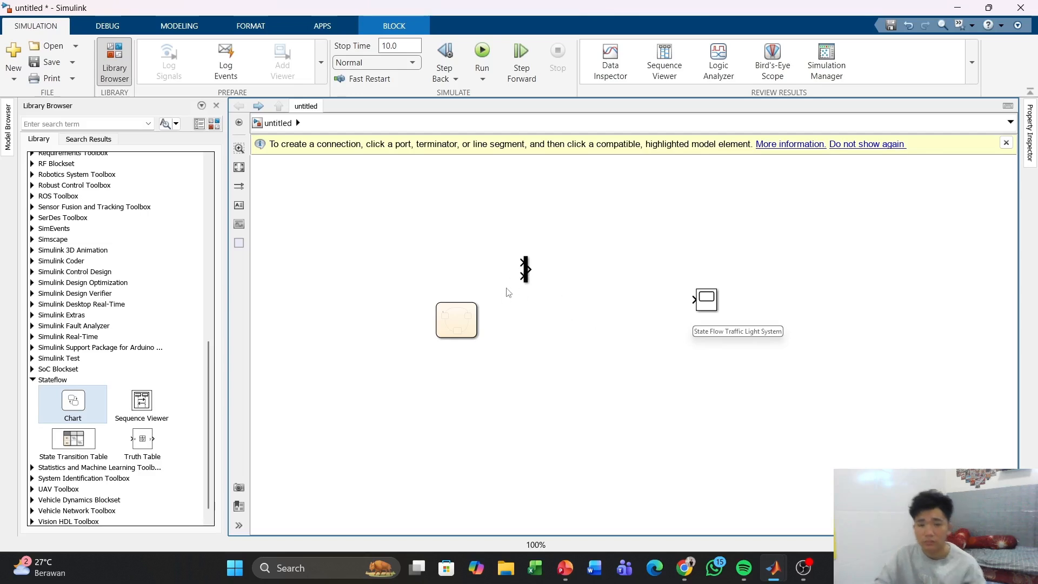
right_click(521, 271)
click(489, 235)
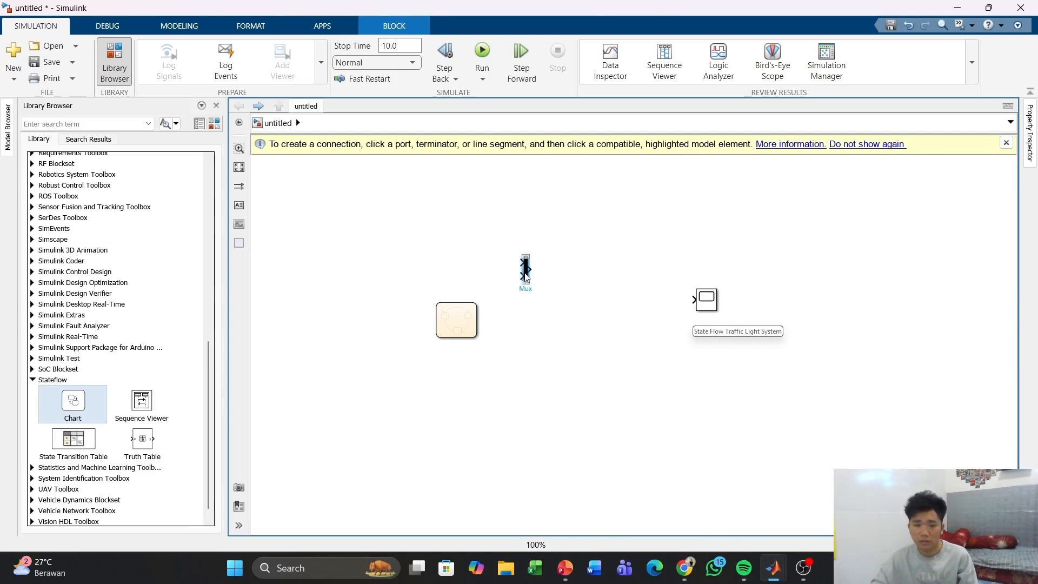
right_click(525, 275)
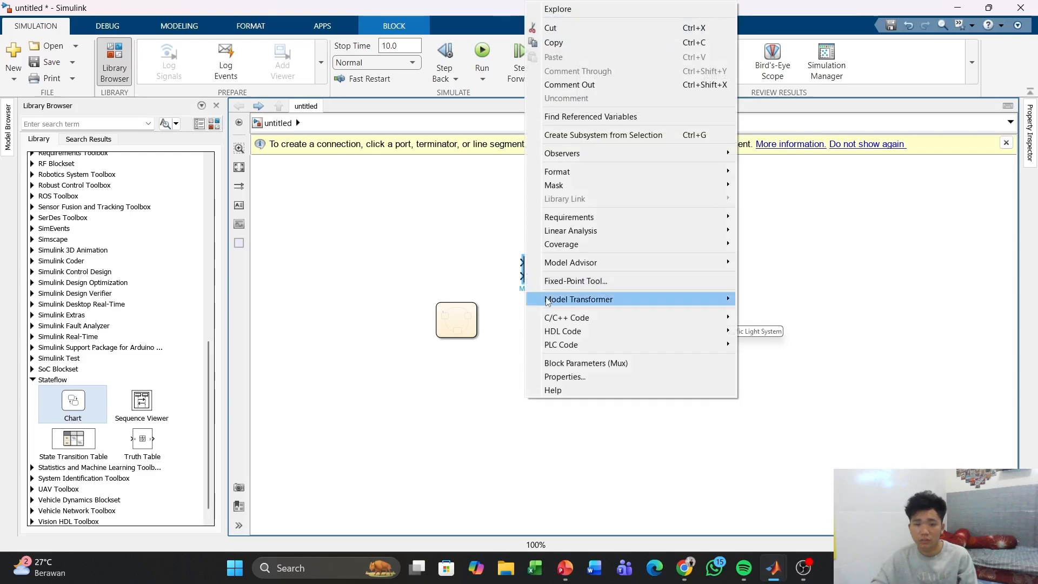
click(475, 255)
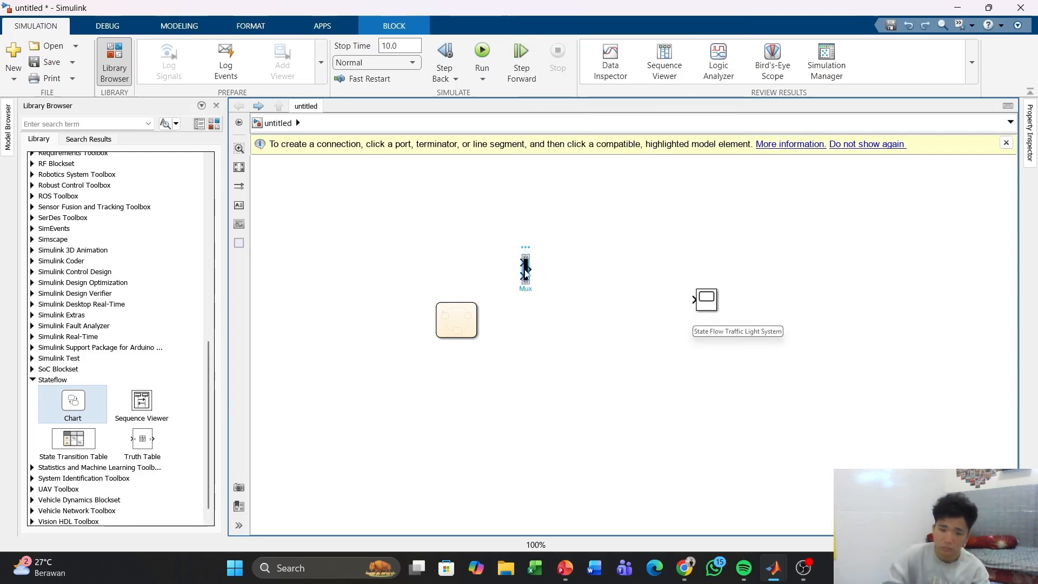
Step: Set the Mux block's number of inputs to 3 and confirm its parameters
double_click(524, 267)
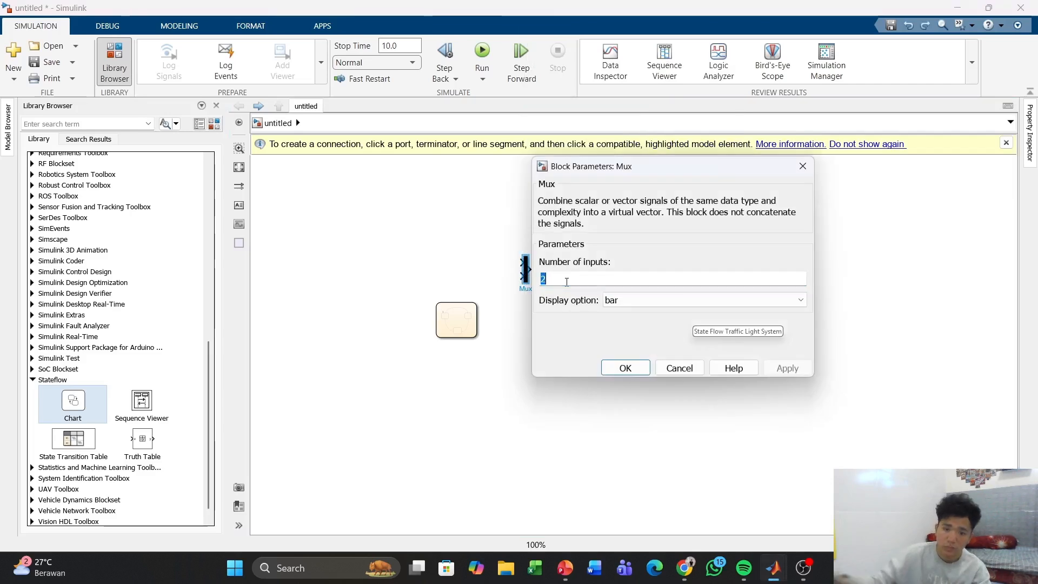
text(3)
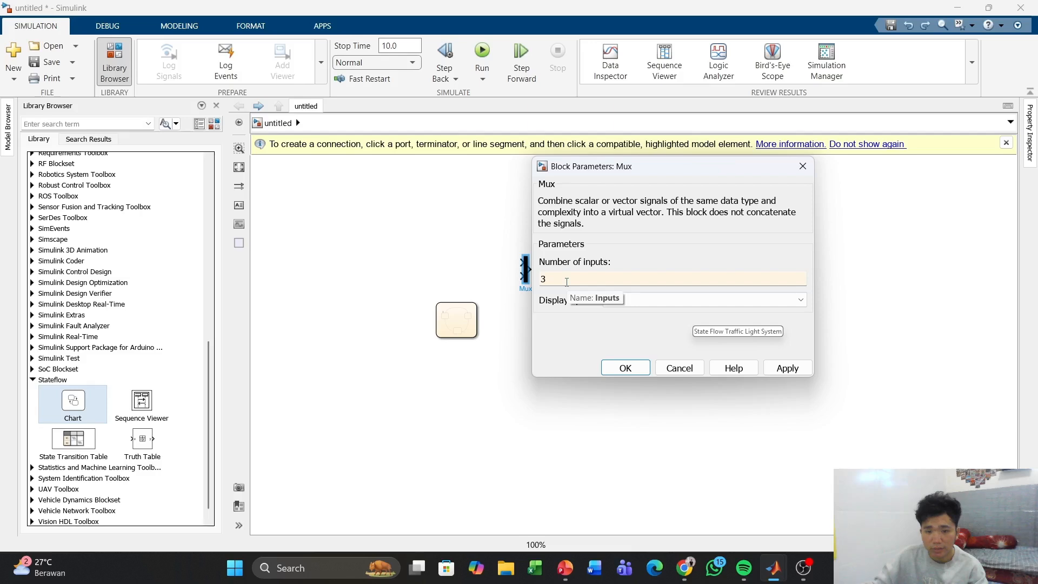
key(Return)
click(574, 263)
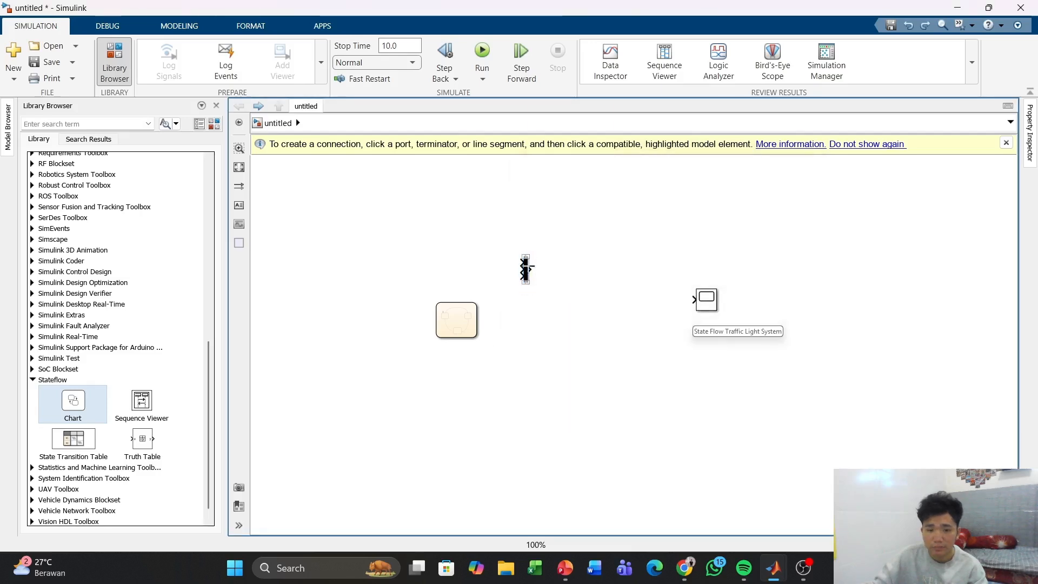
Step: Place the enlarged Mux block beside the Chart block and connect its output to the Scope moved in line with it
drag(526, 281, 561, 328)
click(622, 337)
drag(703, 303, 608, 329)
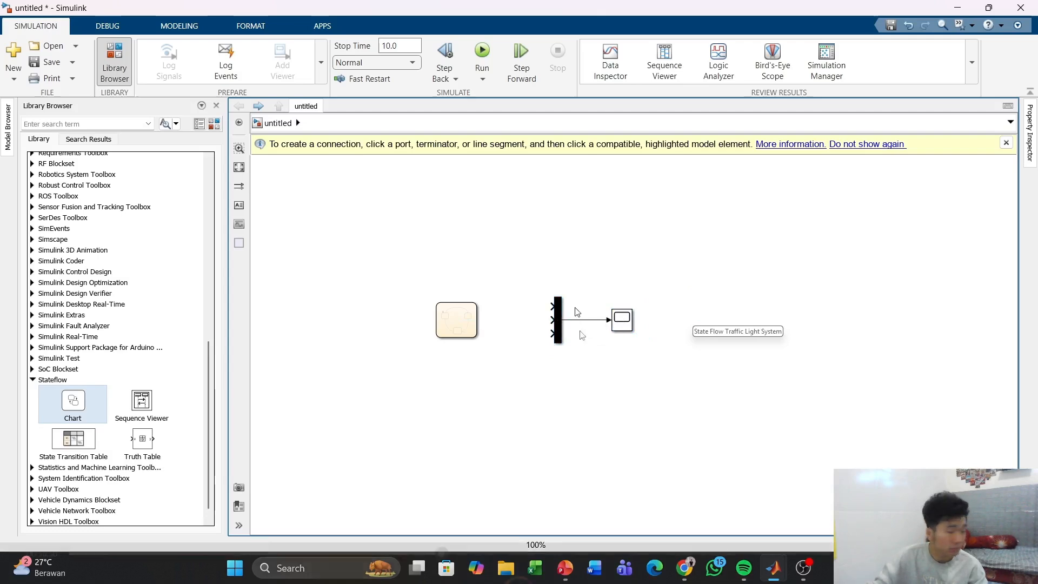
click(460, 334)
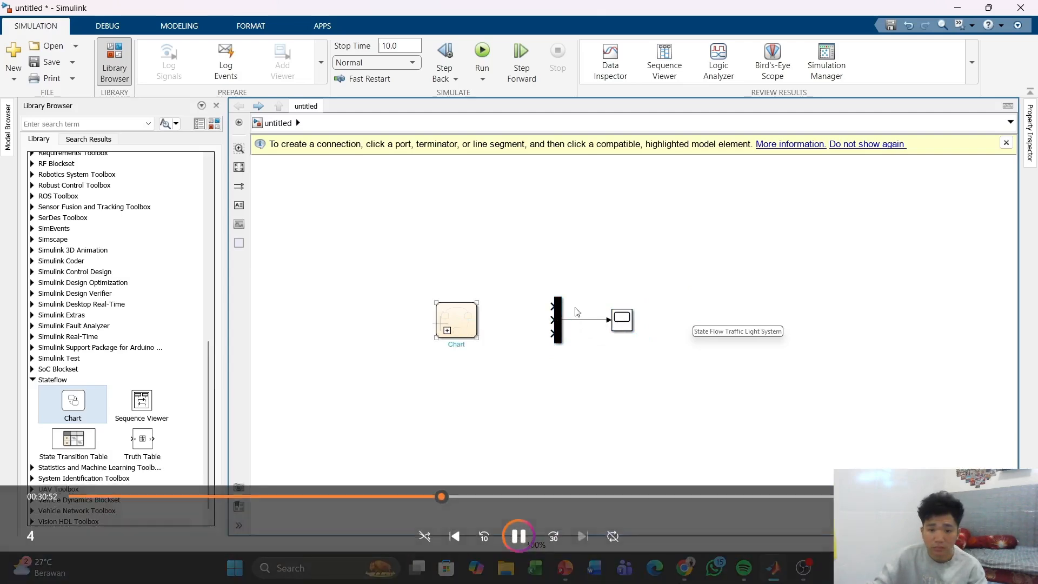
Step: Connect the Mux block's first input to a new port on the Chart's left edge, routing the line above the Chart
click(552, 302)
click(552, 306)
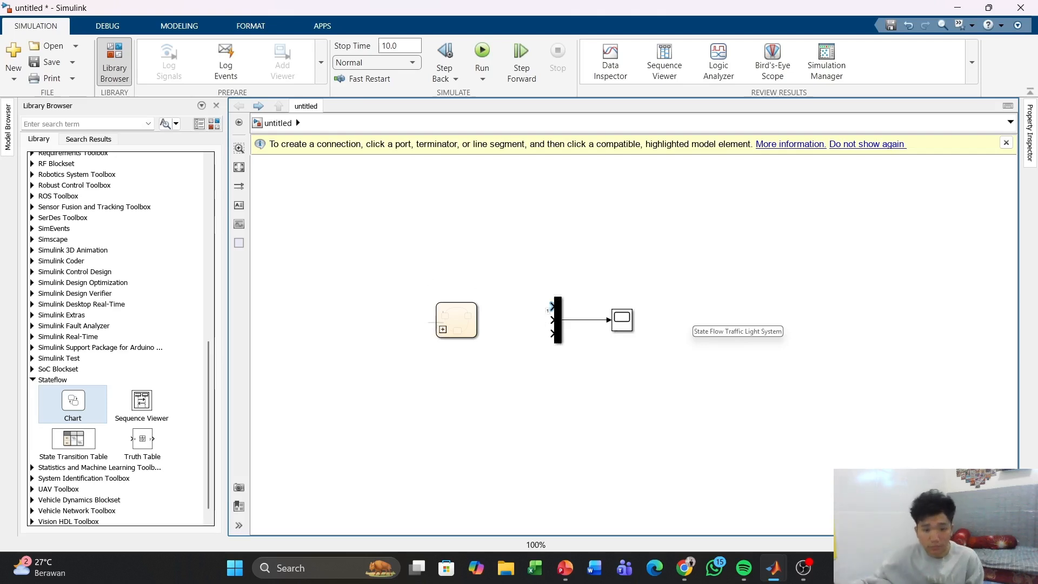
click(435, 322)
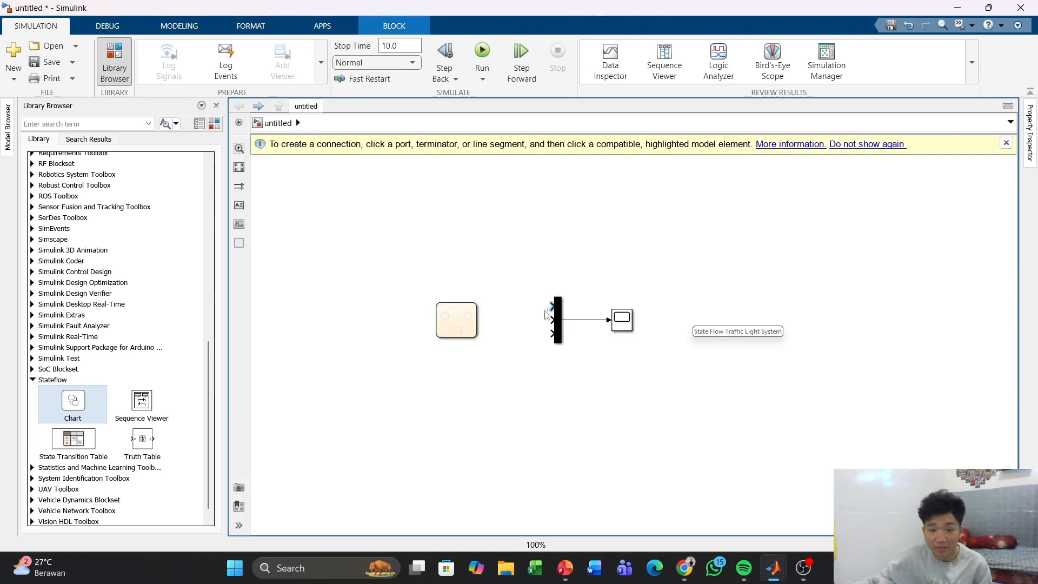
mouse_move(550, 305)
mouse_down()
mouse_move(424, 282)
mouse_move(425, 320)
mouse_up()
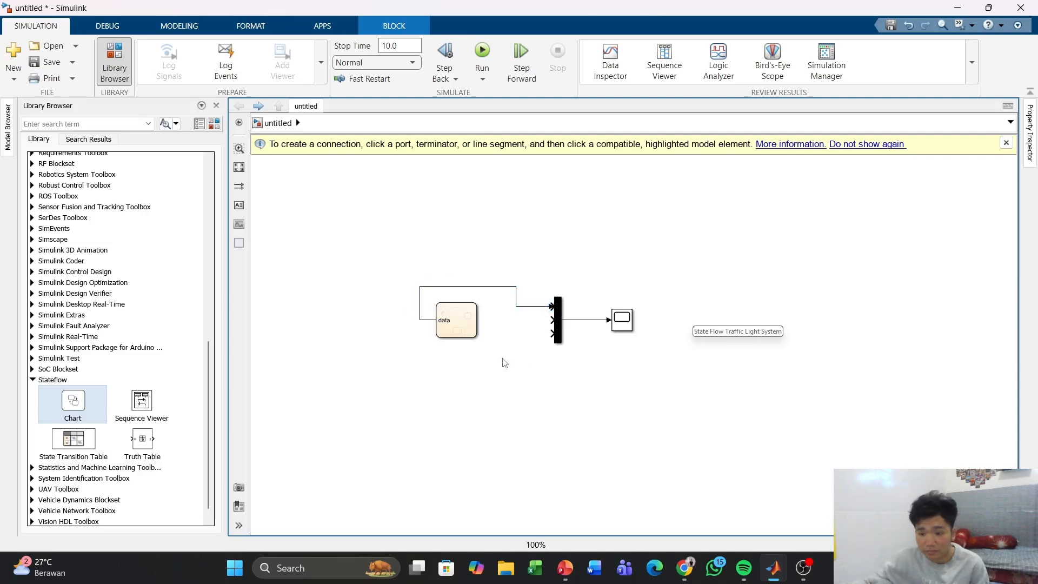
drag(528, 307, 475, 254)
click(504, 339)
click(524, 348)
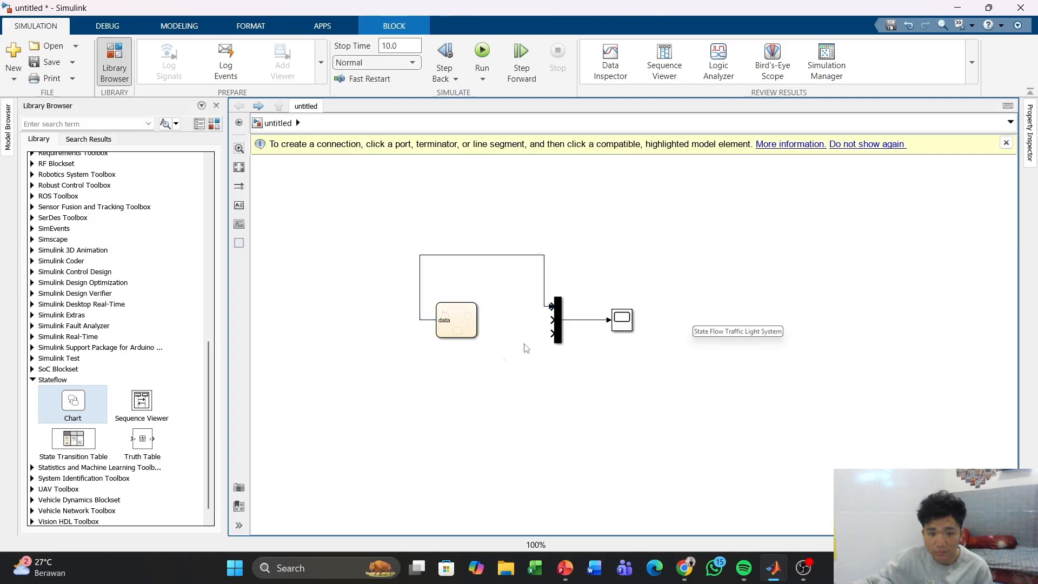
Step: Connect the Mux block's second and third inputs to new ports on the Chart's top and right edges, keeping the default port names
drag(549, 323, 483, 319)
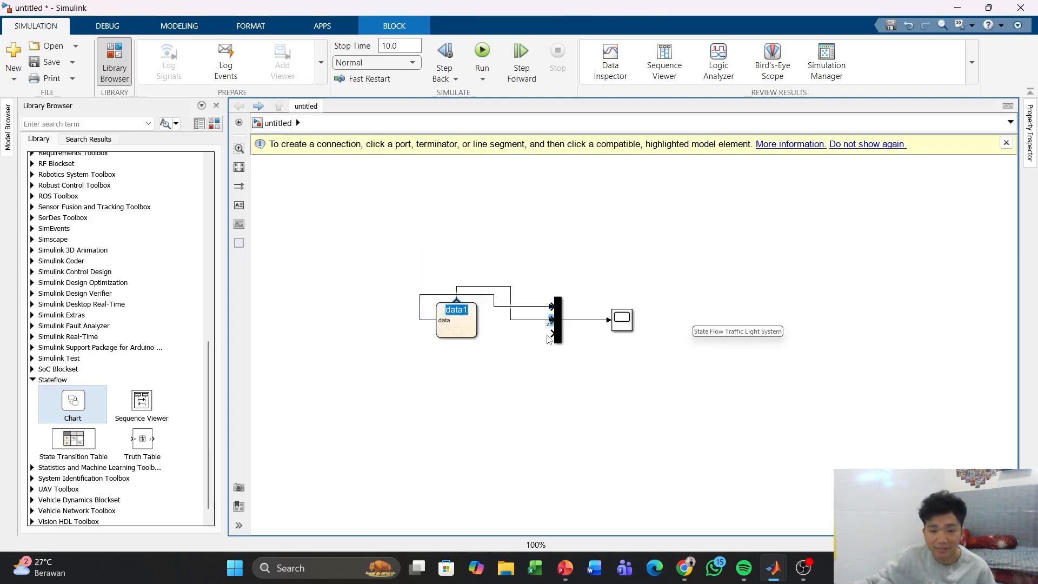
click(518, 341)
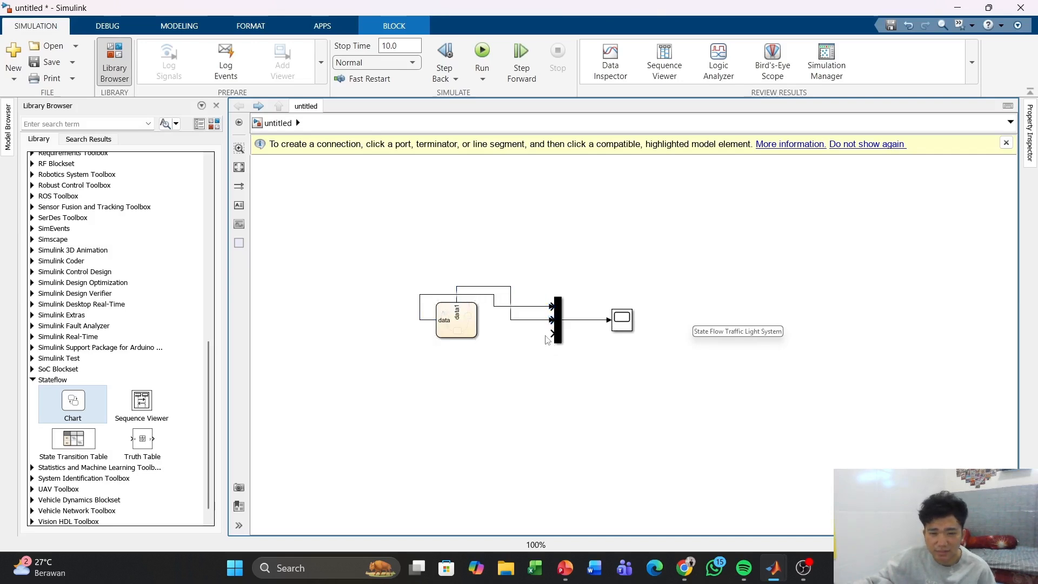
drag(545, 335, 477, 323)
click(491, 359)
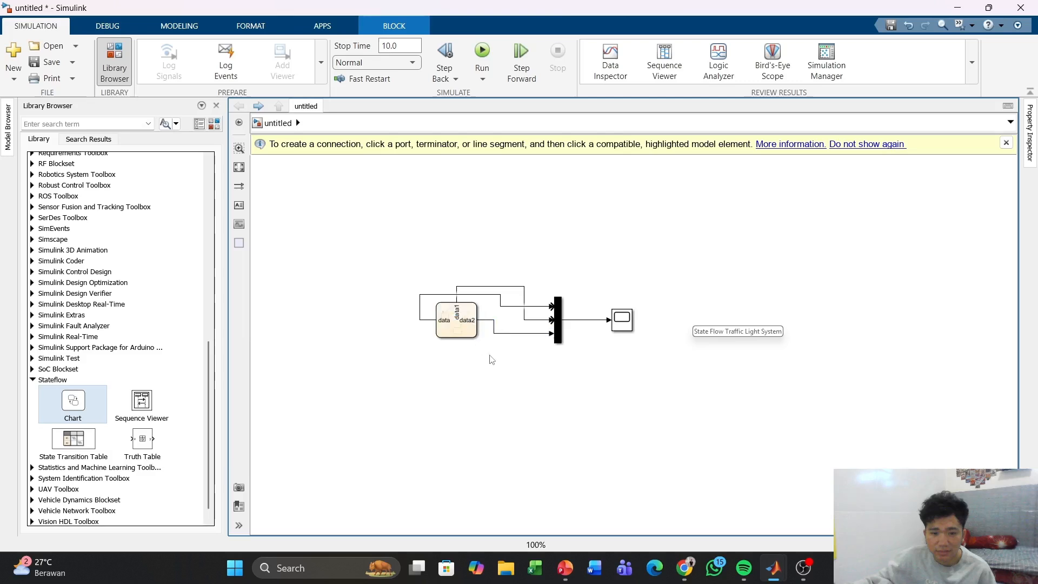
Step: Reroute the lines to the first two Mux inputs higher above the Chart so that they run separately
drag(496, 298, 483, 234)
drag(528, 306, 527, 232)
drag(502, 287, 508, 257)
drag(508, 333, 512, 332)
click(481, 385)
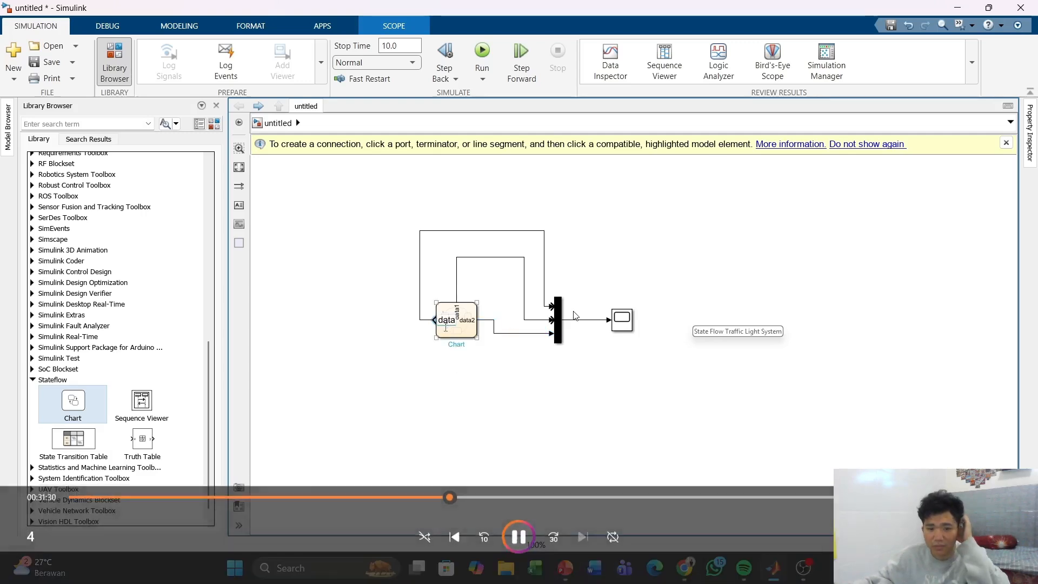
Step: Rename the port on the Chart block's left edge to right_light
key(alt+Tab)
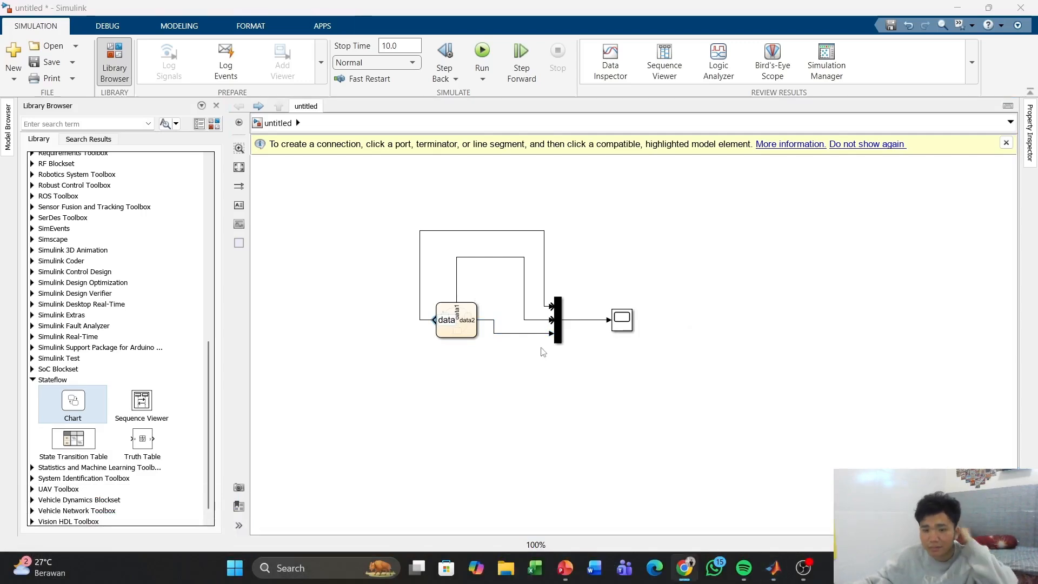
click(436, 319)
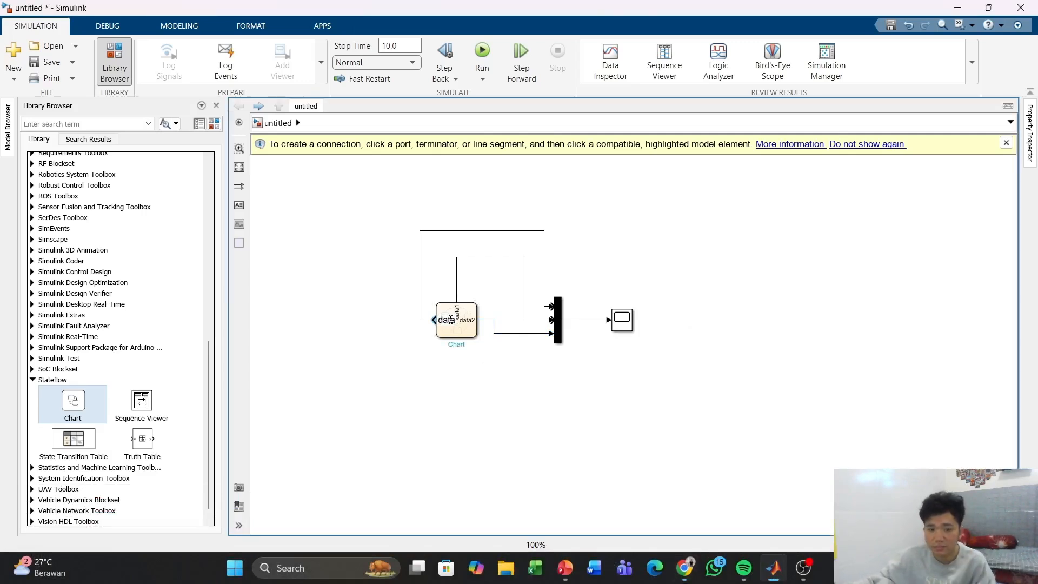
double_click(444, 320)
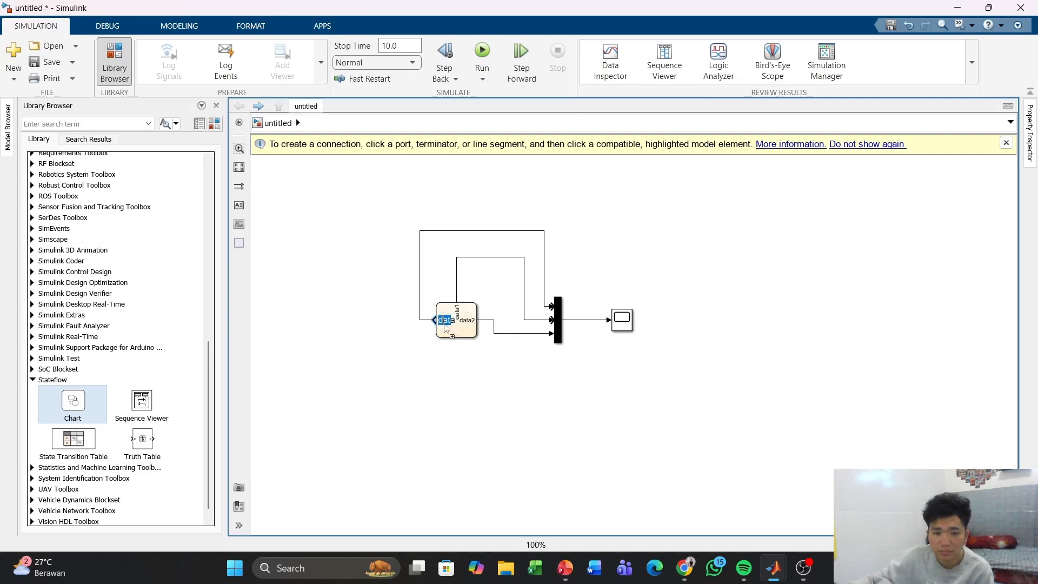
click(450, 320)
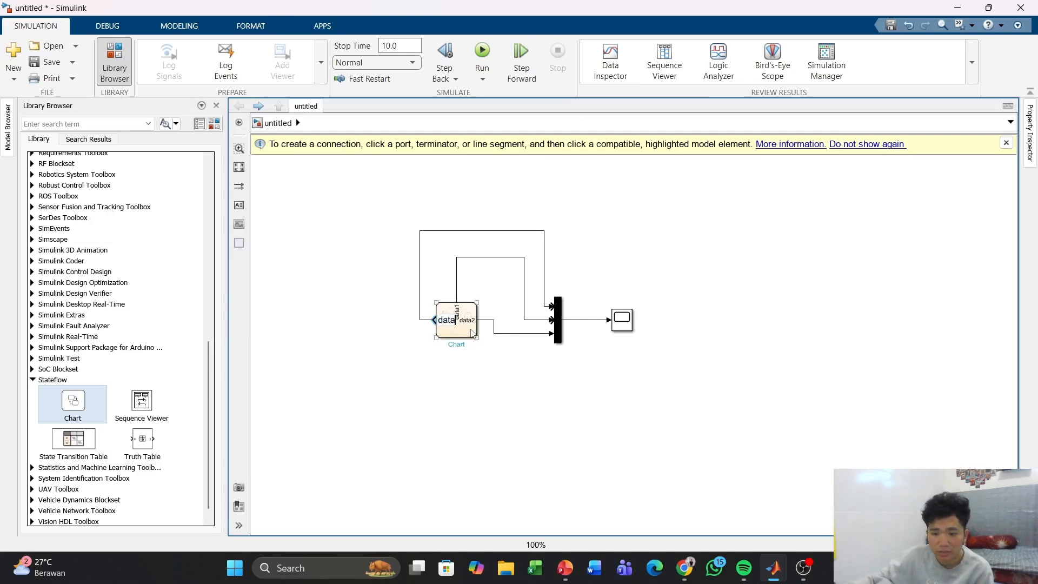
key(BackSpace)
key(BackSpace)
key(BackSpace)
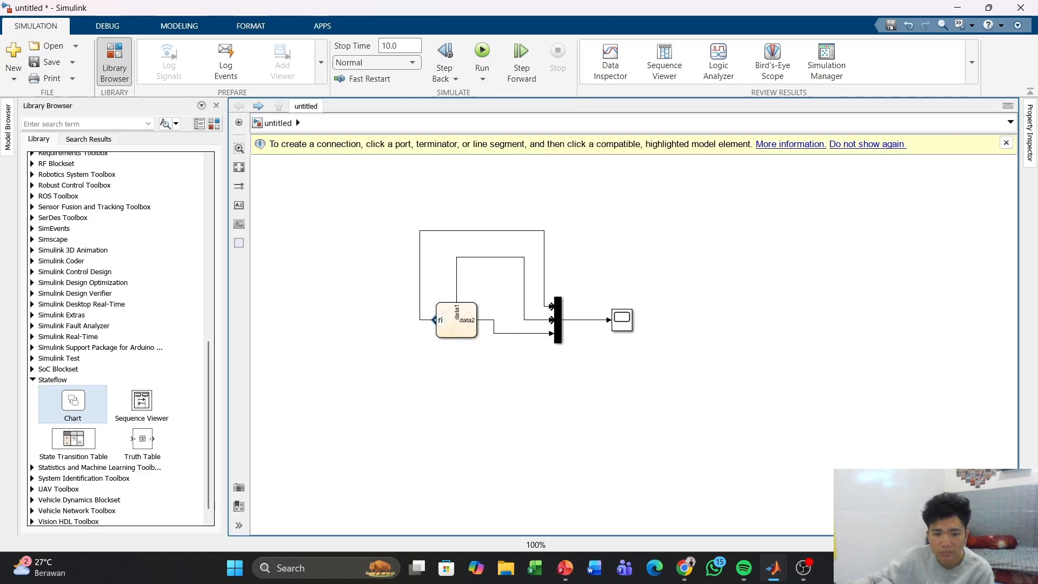
key(alt+Tab)
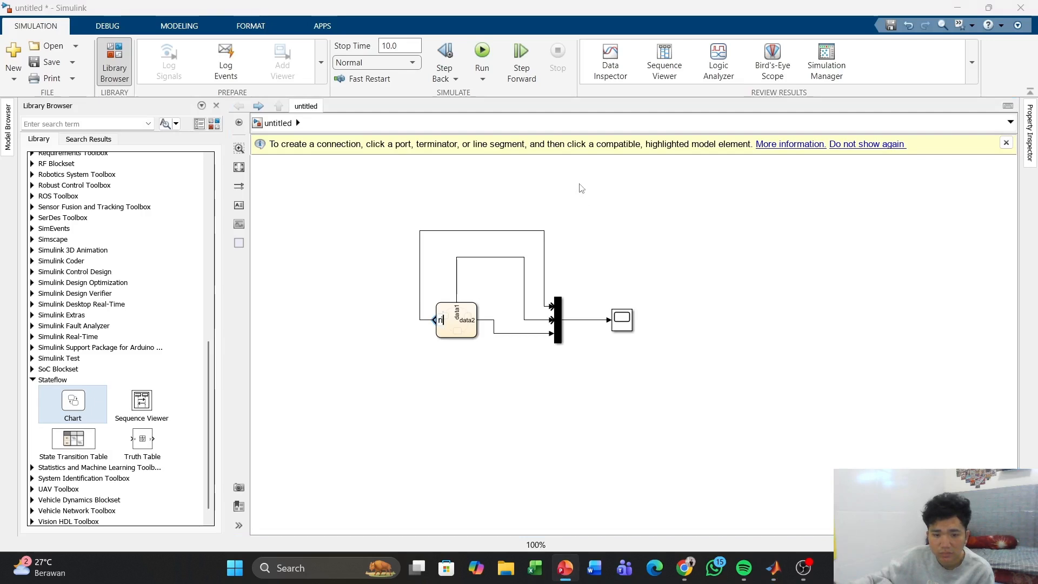
click(440, 319)
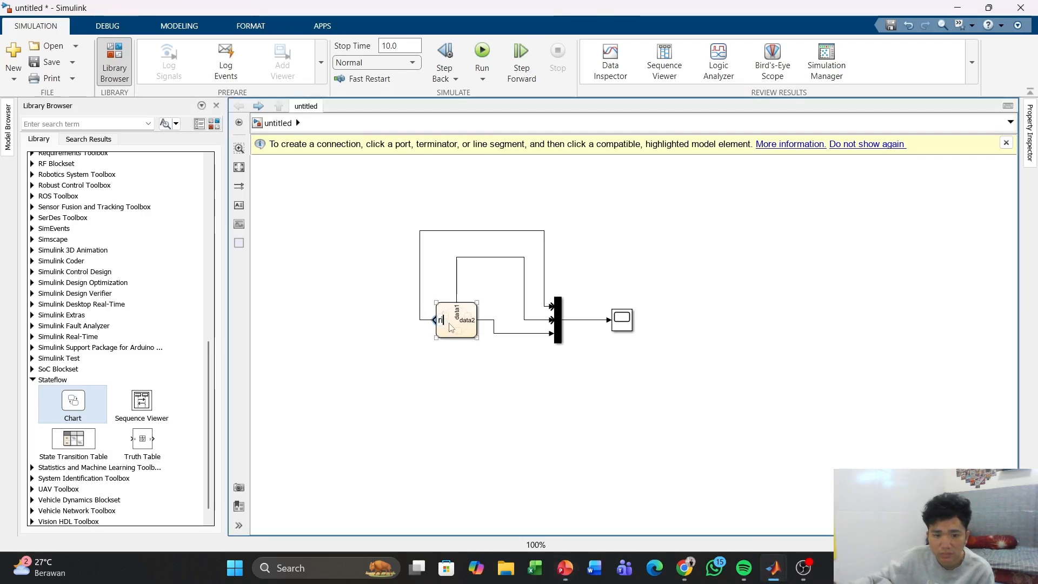
text(h)
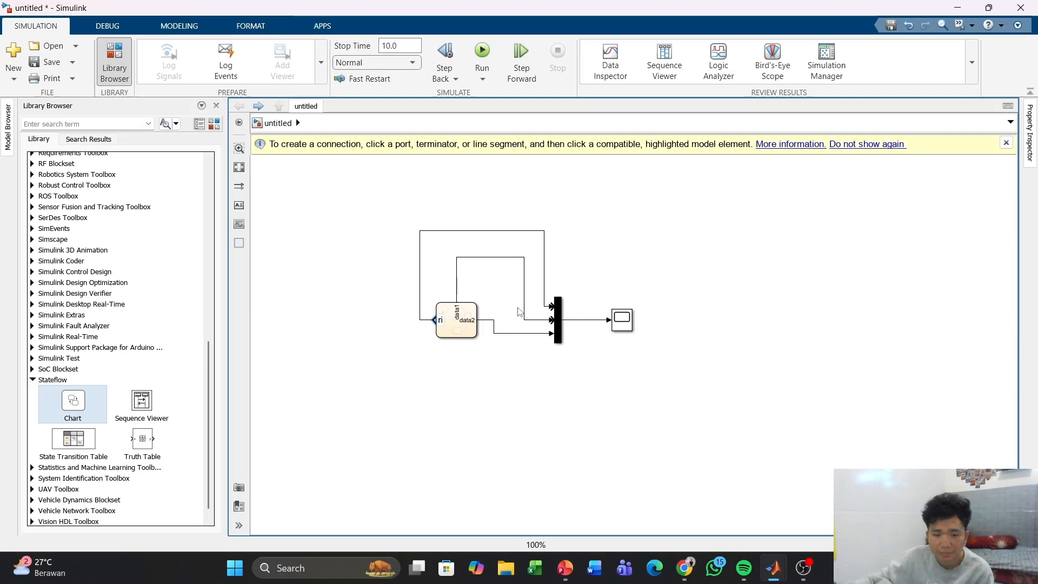
text(ght)
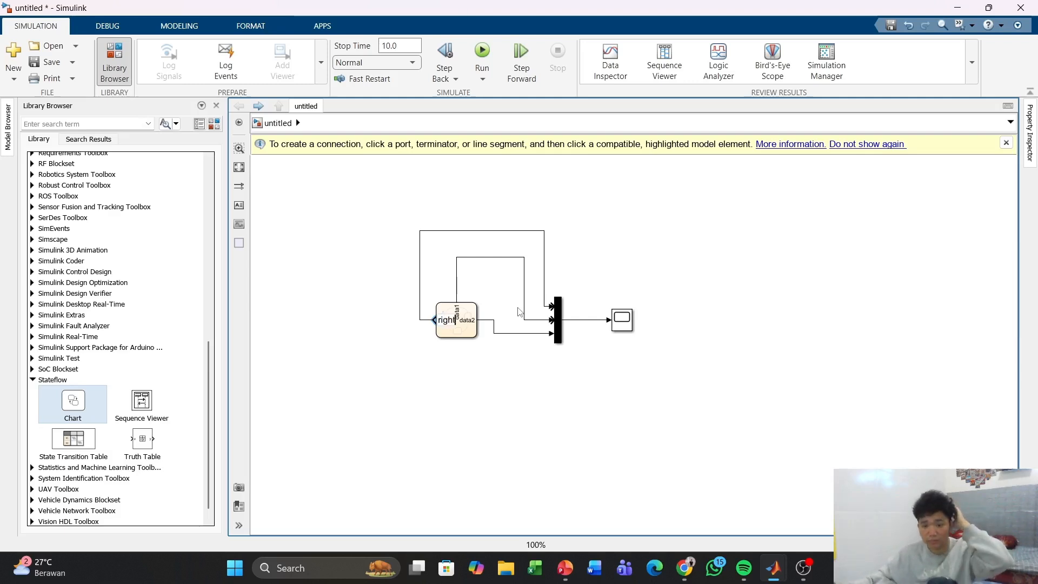
text(_)
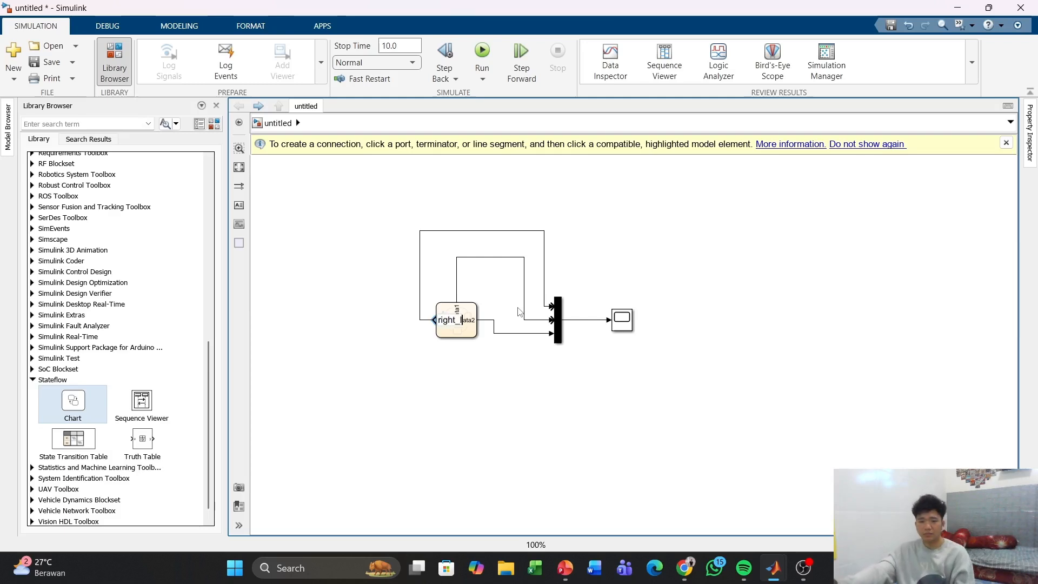
text(light)
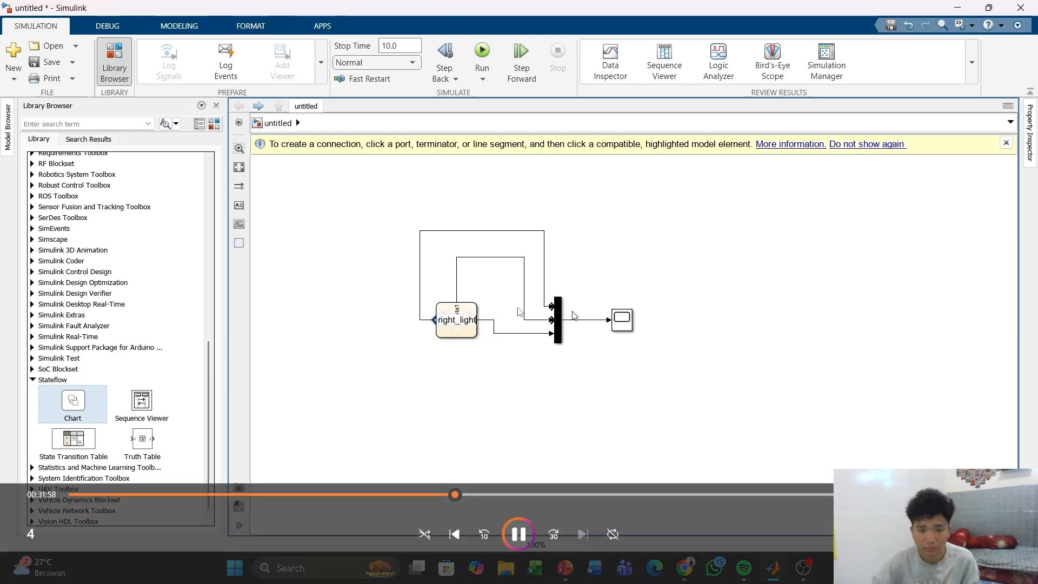
key(Return)
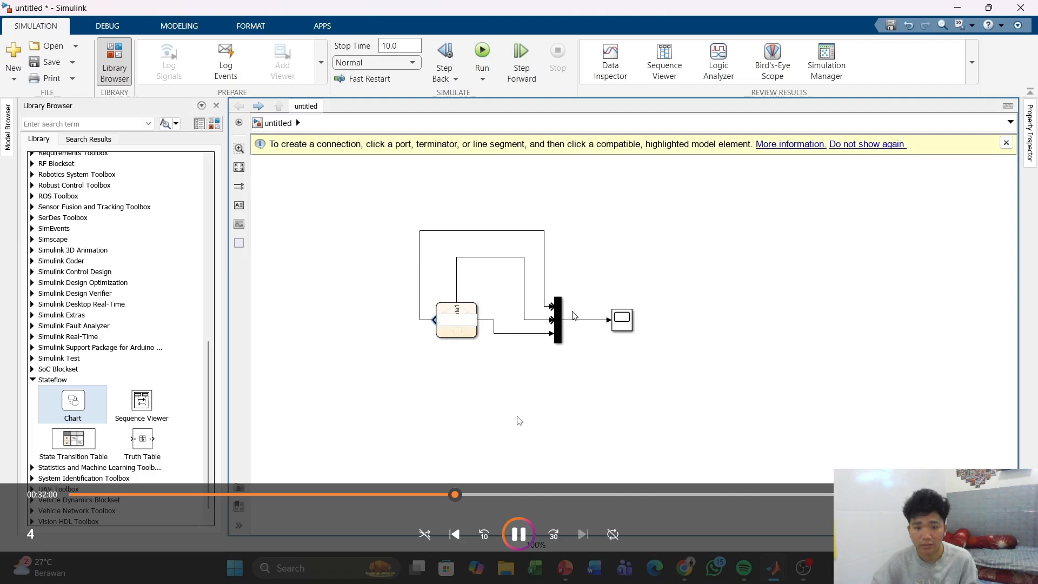
Step: Enlarge the Chart block outward from its lower-left corner to make room for the port names
click(458, 317)
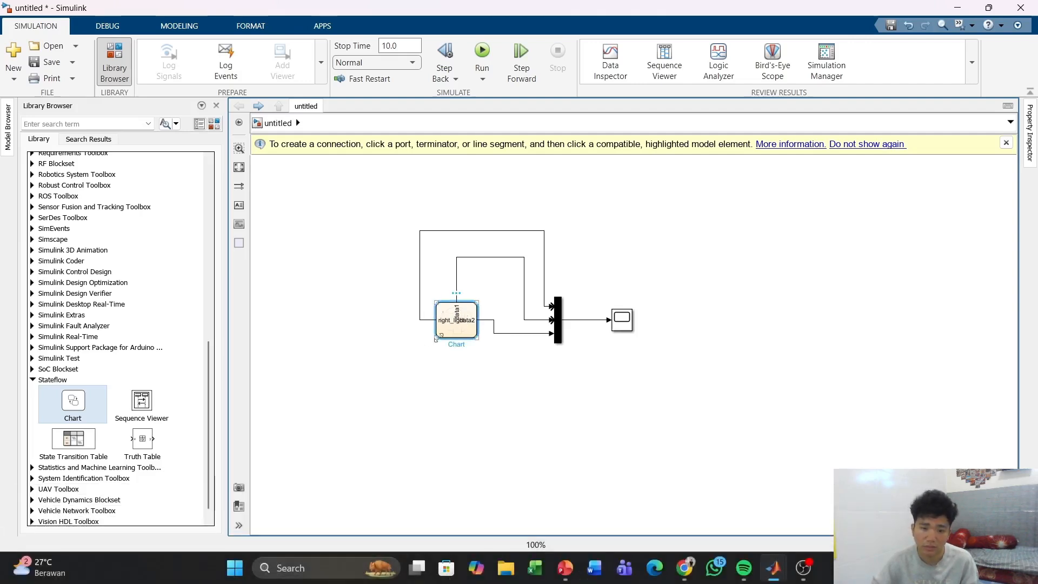
drag(438, 338, 405, 366)
click(510, 399)
Step: Rename the data1 port on the Chart block's top edge to grenn
click(438, 317)
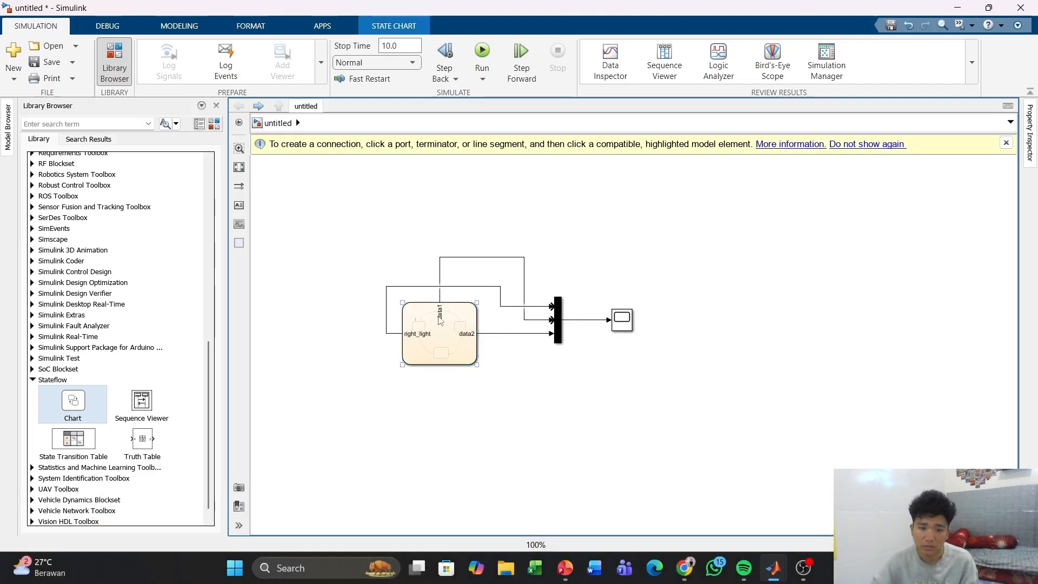
drag(440, 316, 440, 319)
drag(441, 330, 442, 320)
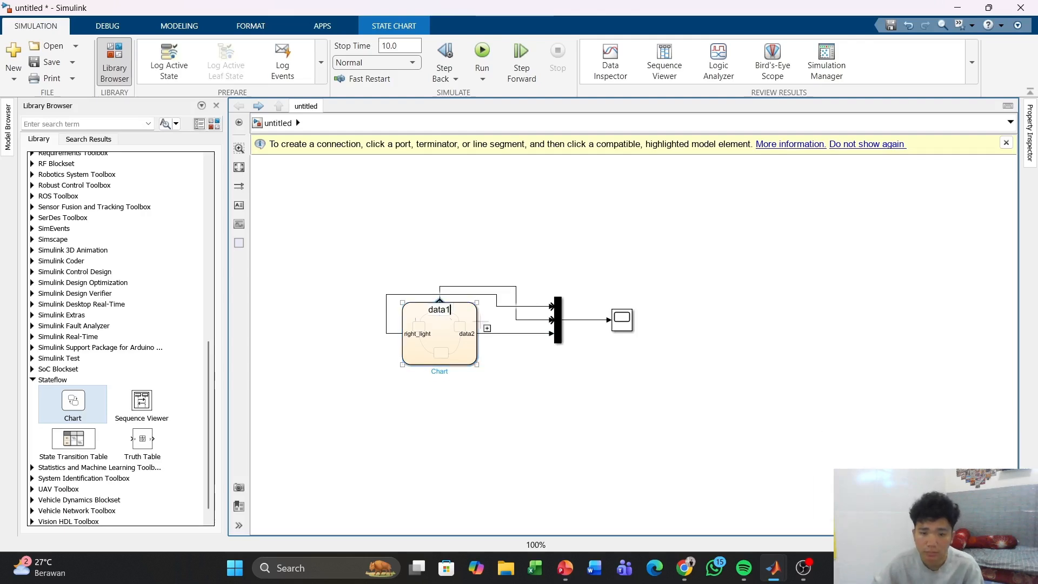
key(BackSpace)
key(BackSpace)
key(BackSpace)
key(BackSpace)
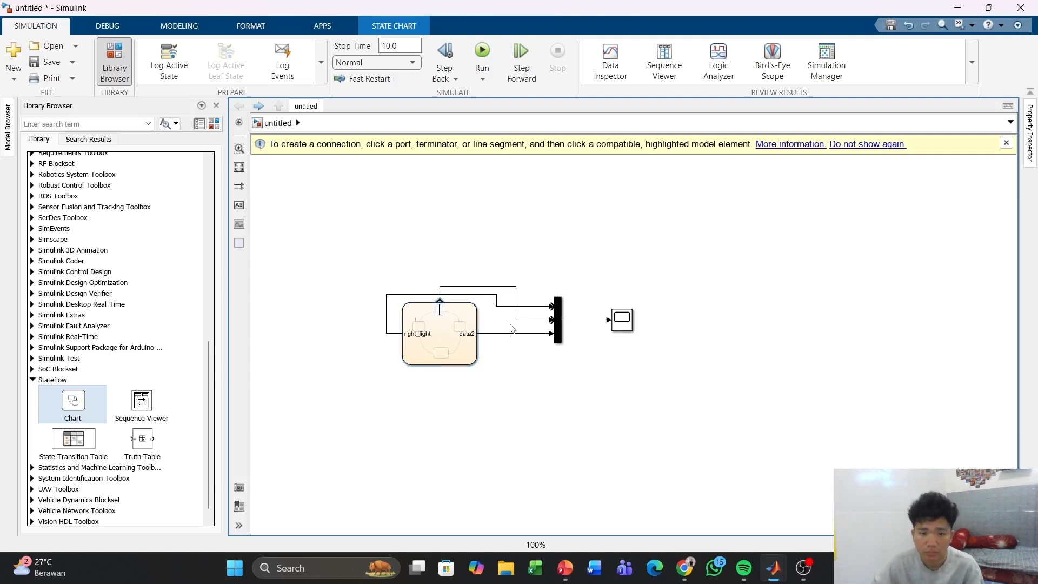
key(BackSpace)
text(grenn)
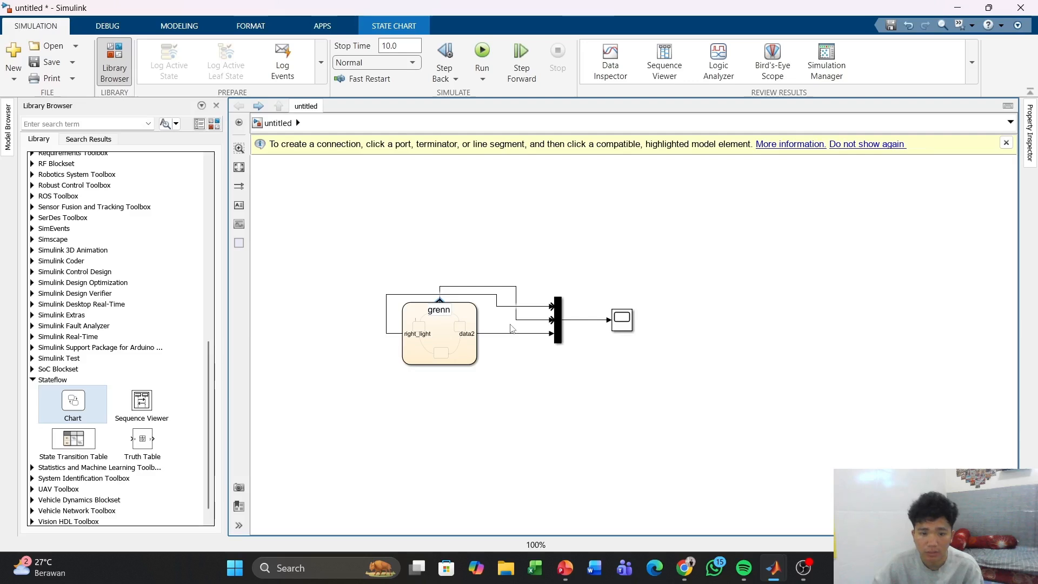
click(648, 404)
Step: Correct the name of the Chart block's top port to gree
click(441, 319)
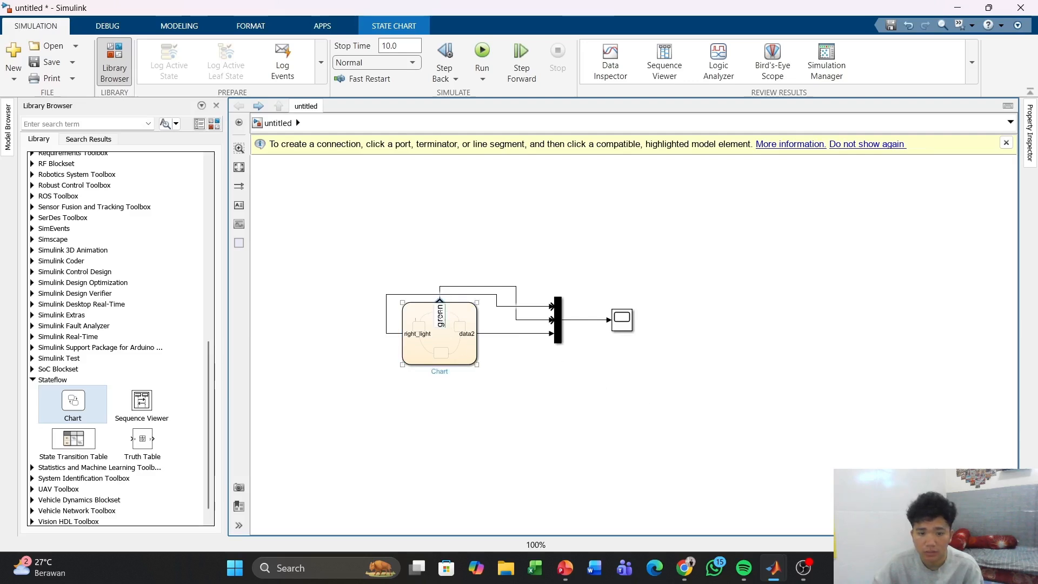
click(441, 321)
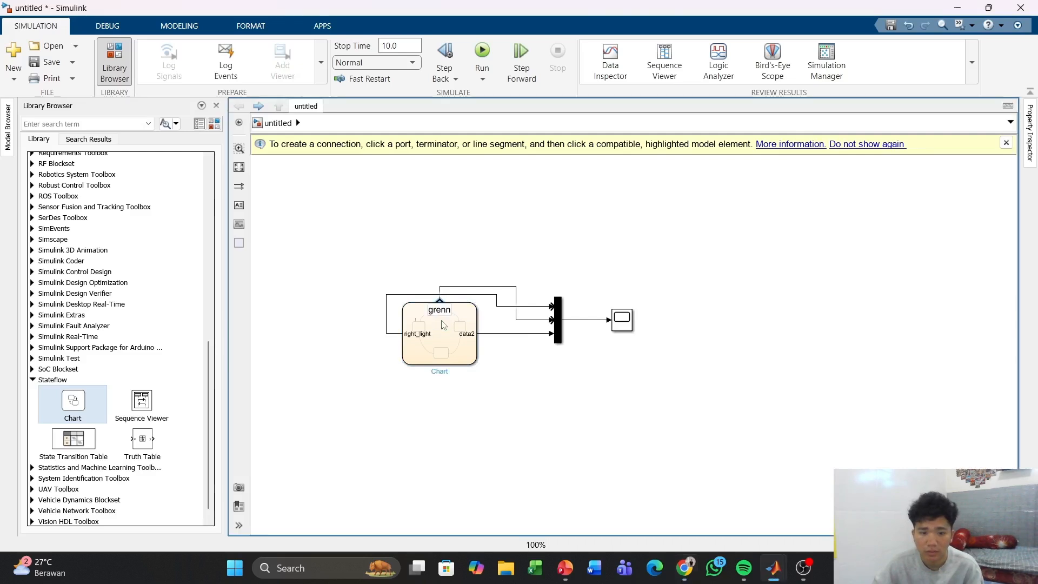
key(BackSpace)
key(BackSpace)
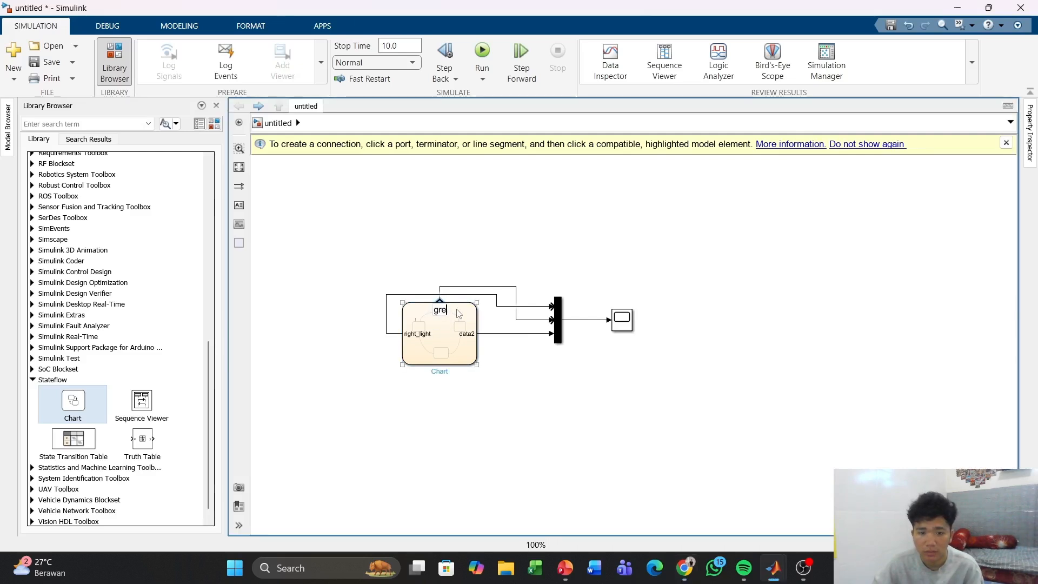
text(e)
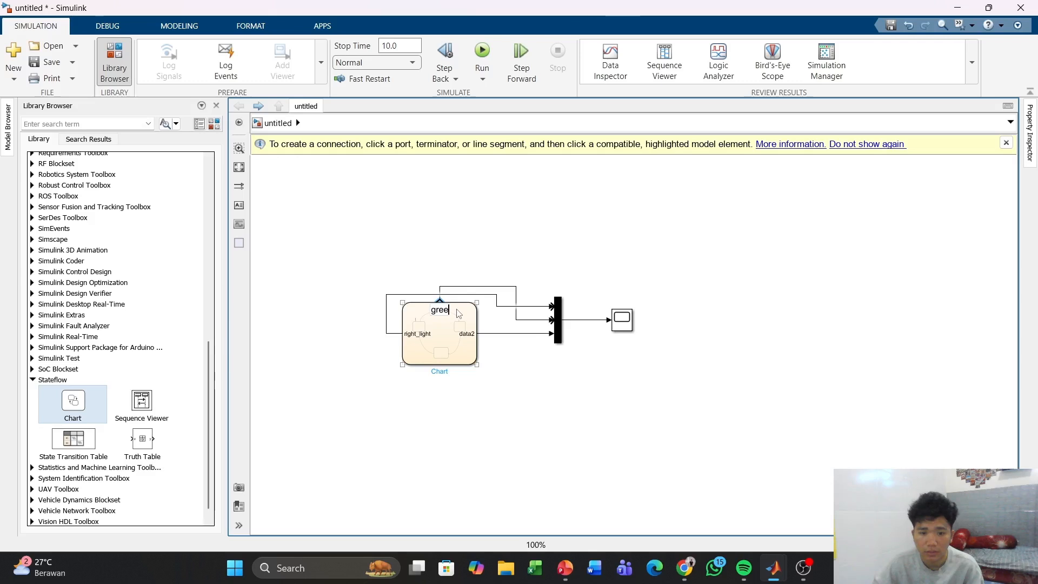
click(635, 443)
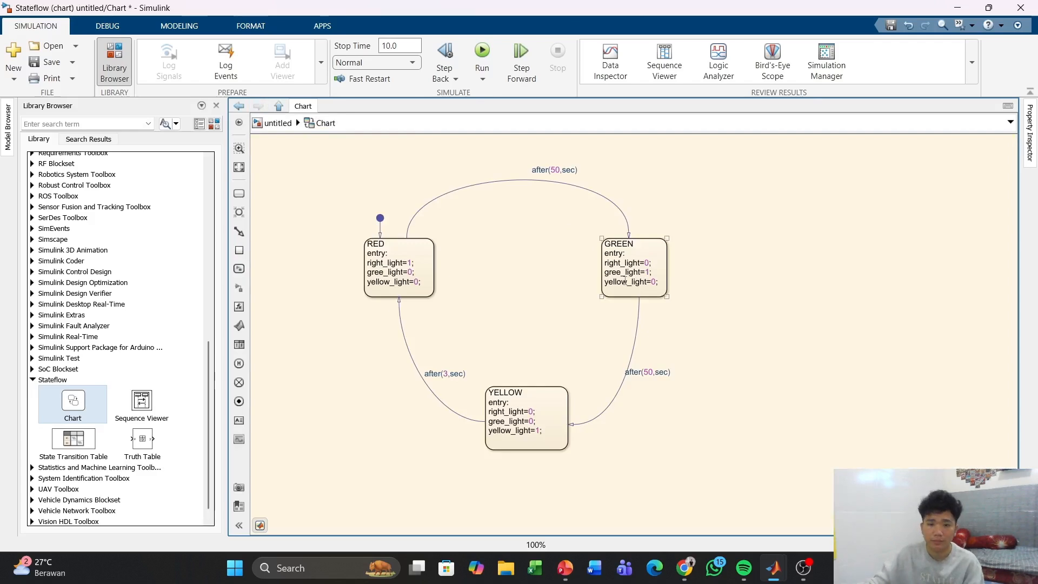
Step: Check the green light variable's name in the chart's state entry actions and return to the top-level model
click(238, 106)
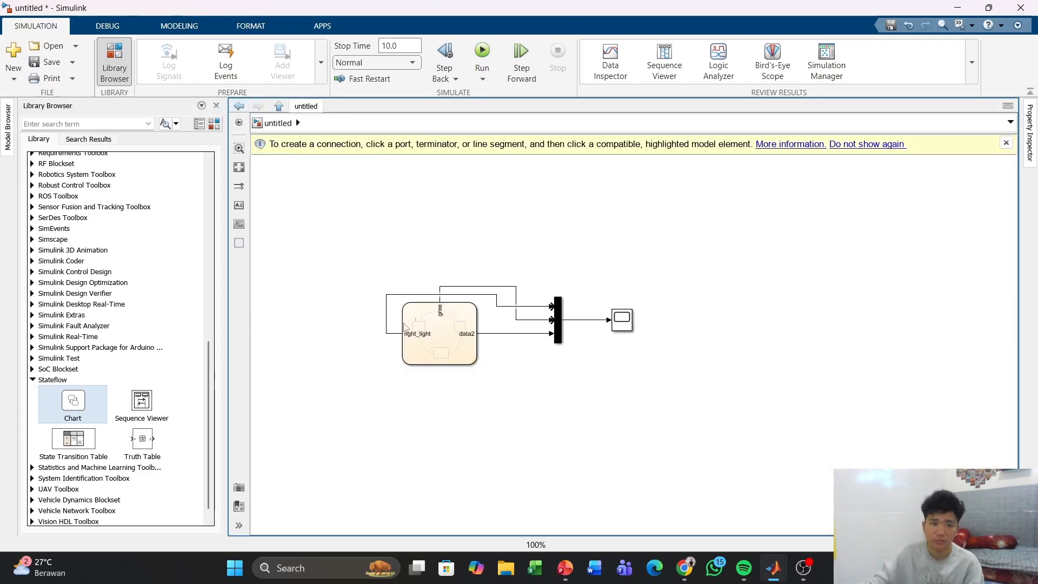
click(259, 107)
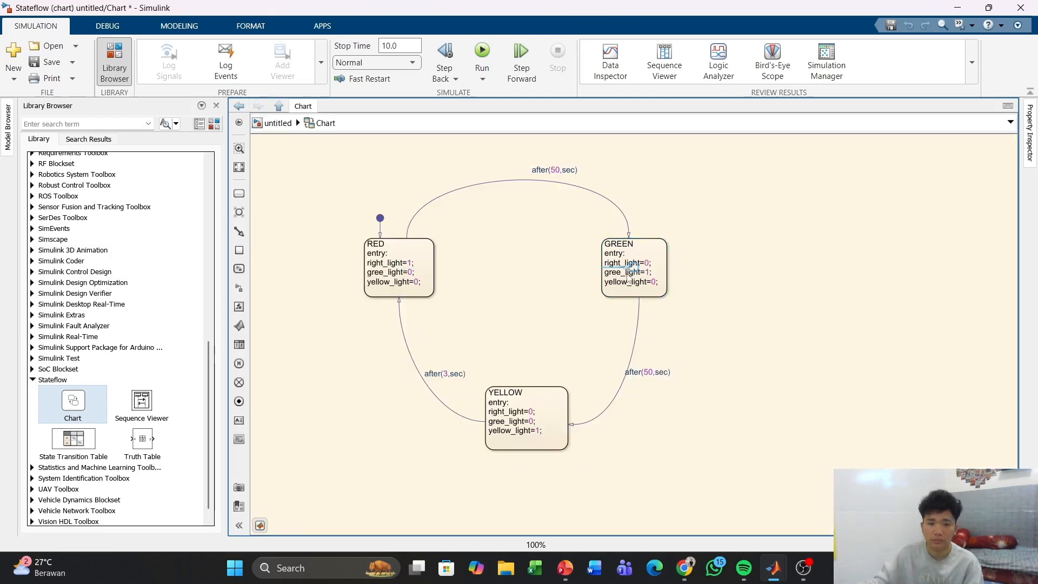
click(572, 313)
click(610, 263)
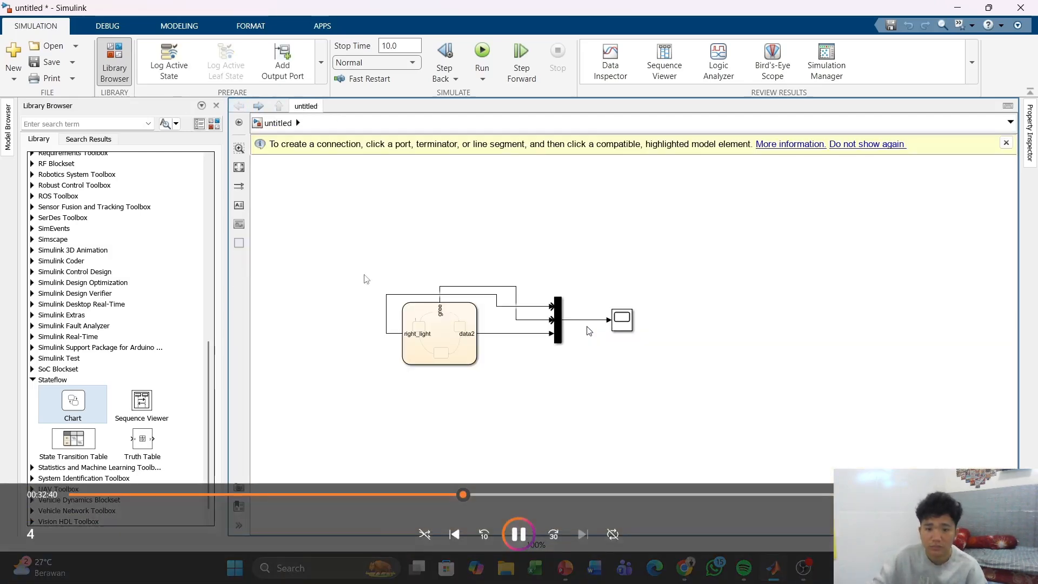
Step: Rename the gree port on the Chart block's top edge to gree_light
click(440, 312)
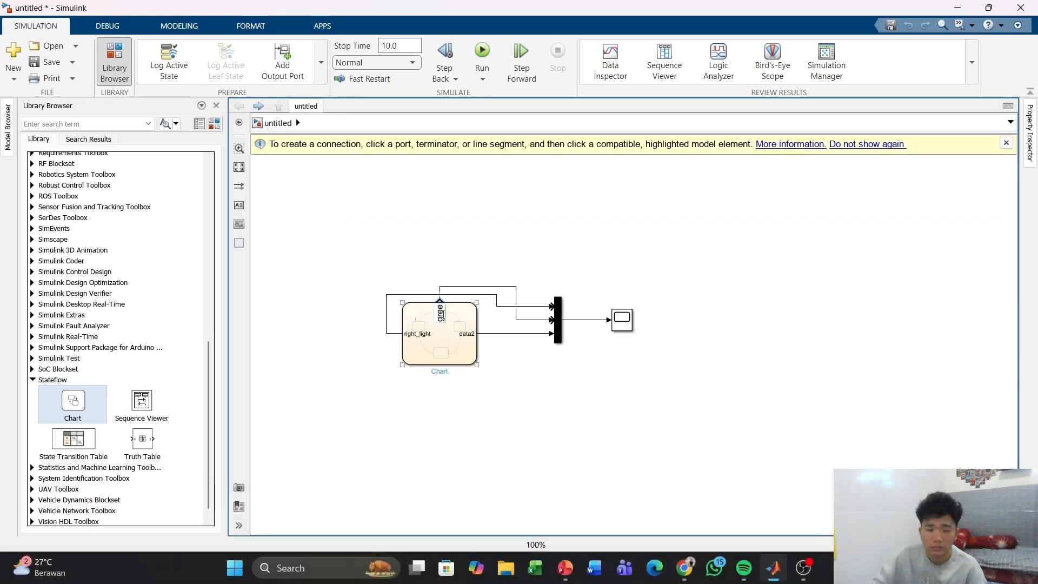
click(441, 312)
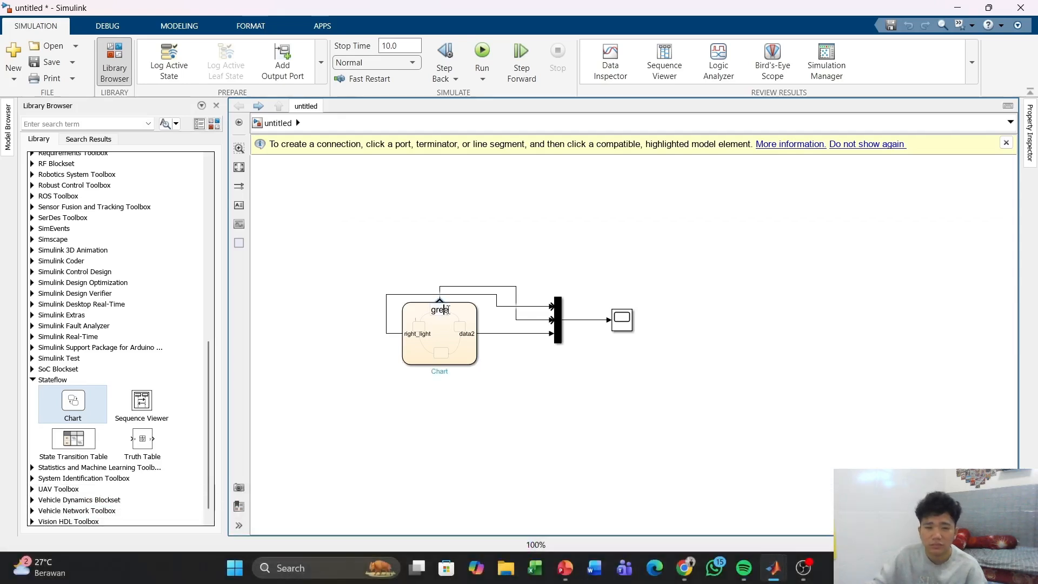
text(_)
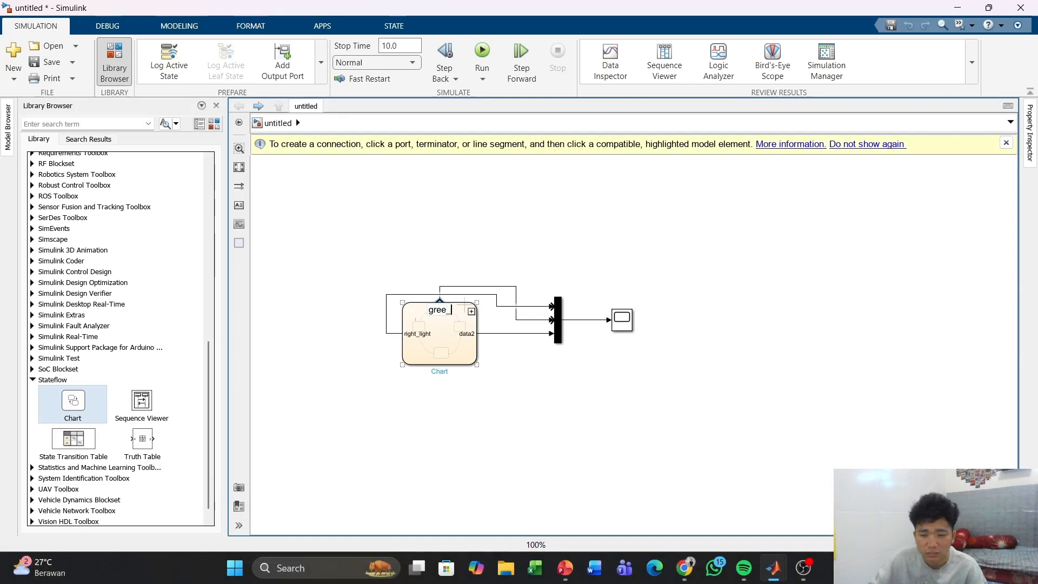
text(light)
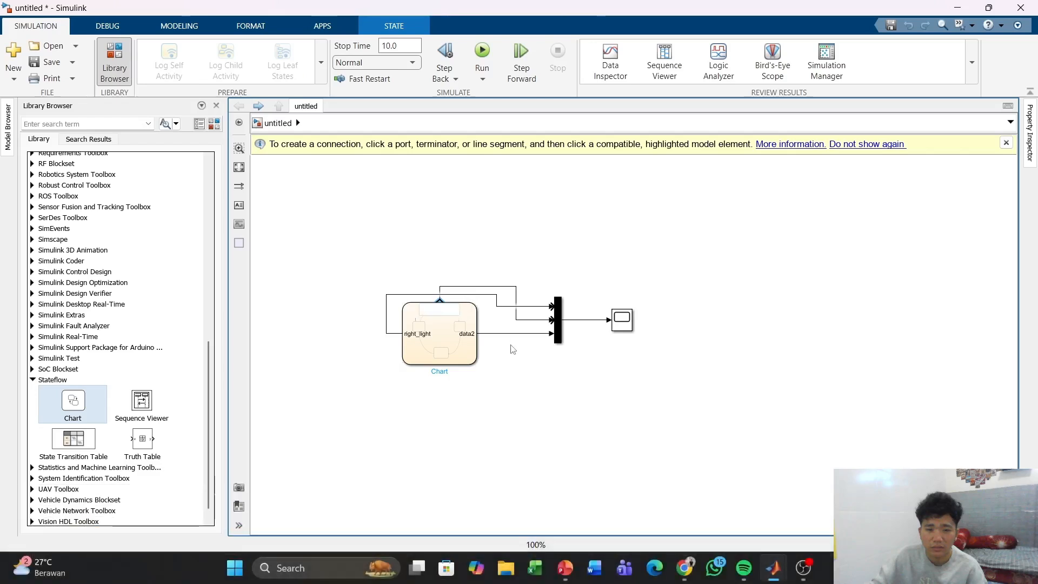
key(Return)
Step: Rename the data2 output port on the Chart block to yellow_light
click(466, 333)
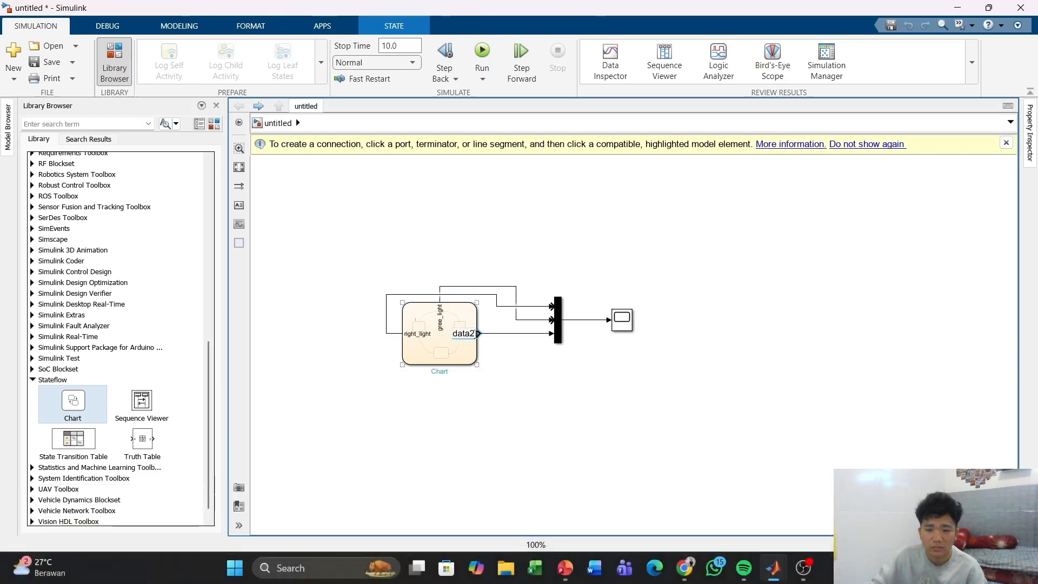
key(BackSpace)
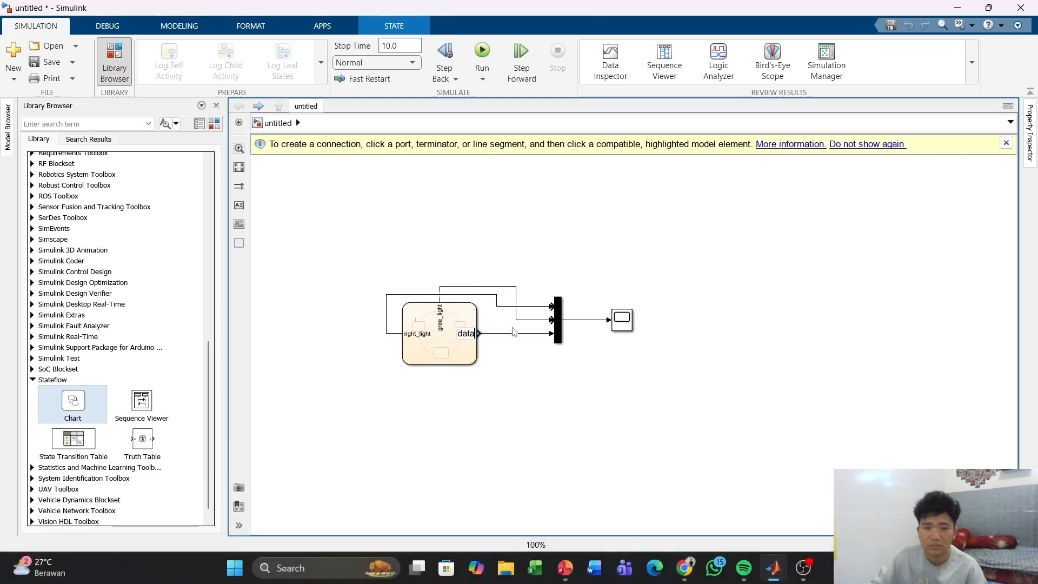
key(BackSpace)
key(BackSpace)
text(ye)
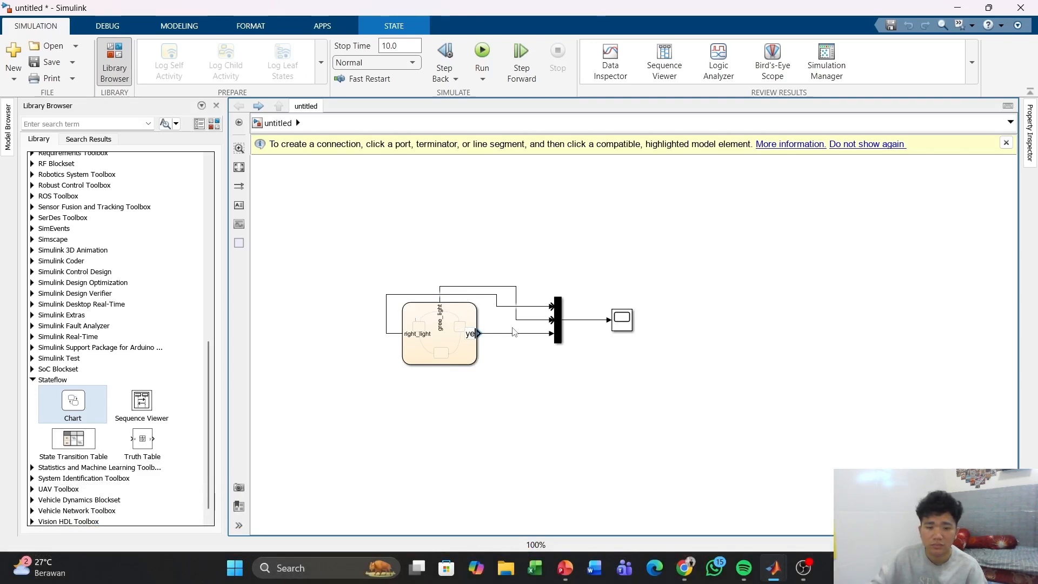
text(llow)
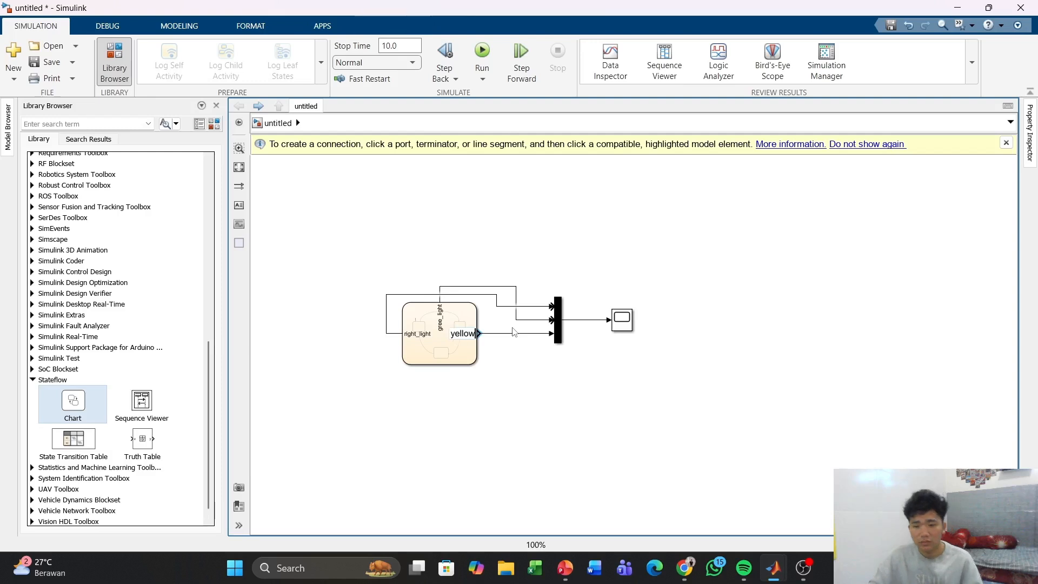
text(_lig)
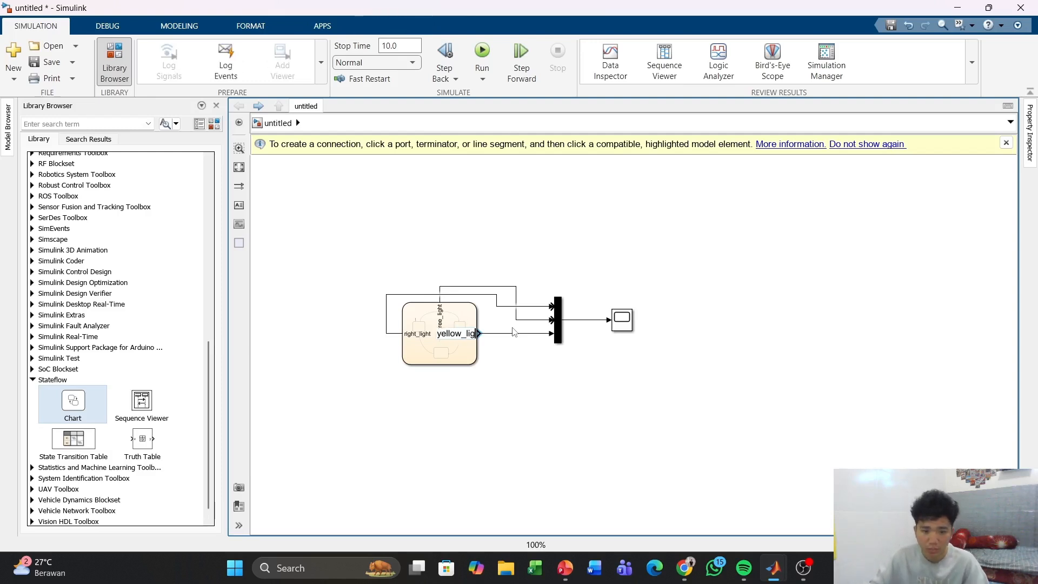
text(ht)
click(466, 427)
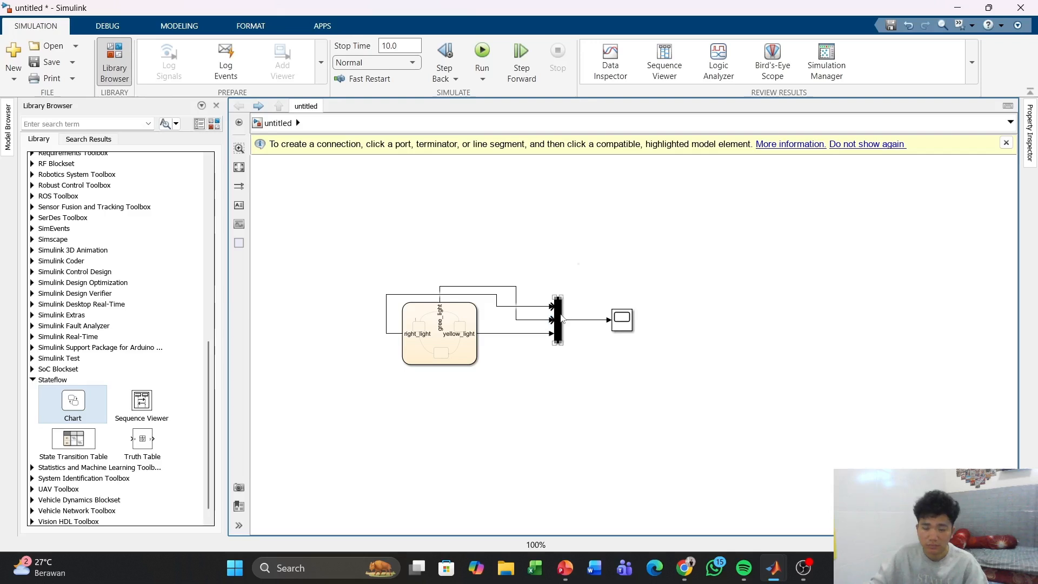
Step: Shift the Mux and Scope blocks slightly farther from the Chart block and run the simulation
drag(560, 316, 570, 317)
click(609, 273)
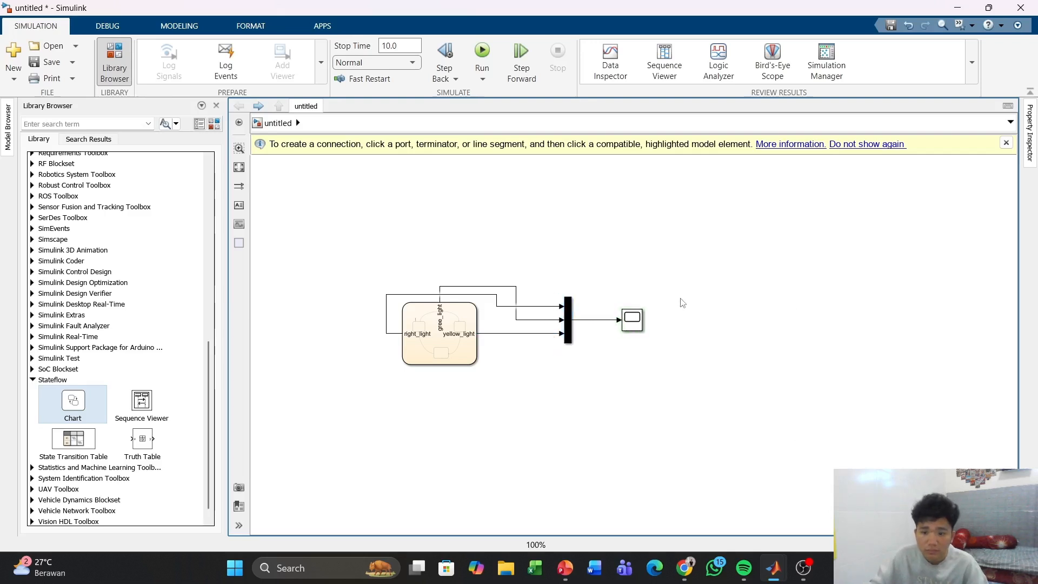
click(487, 59)
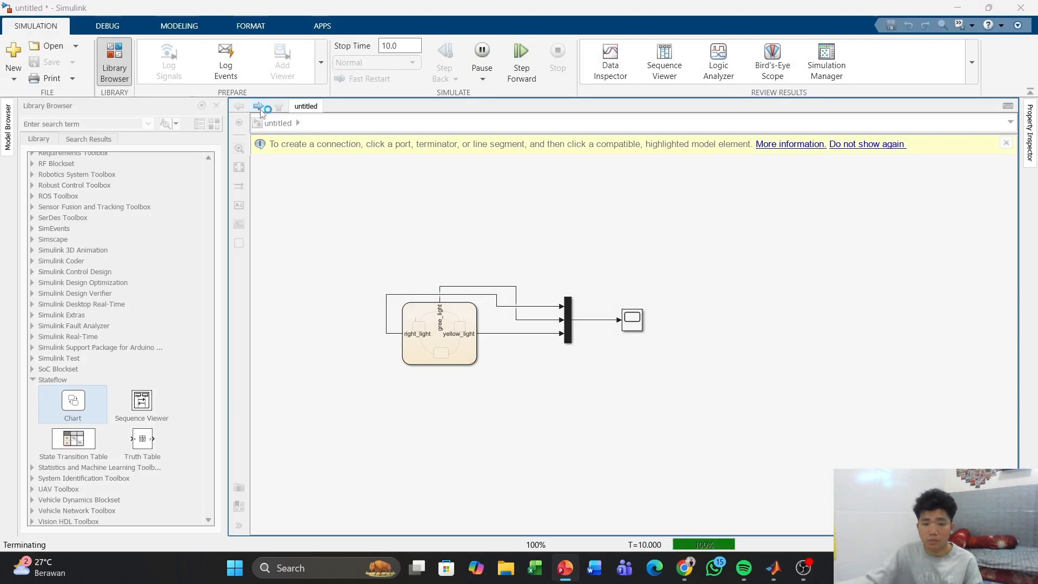
click(632, 324)
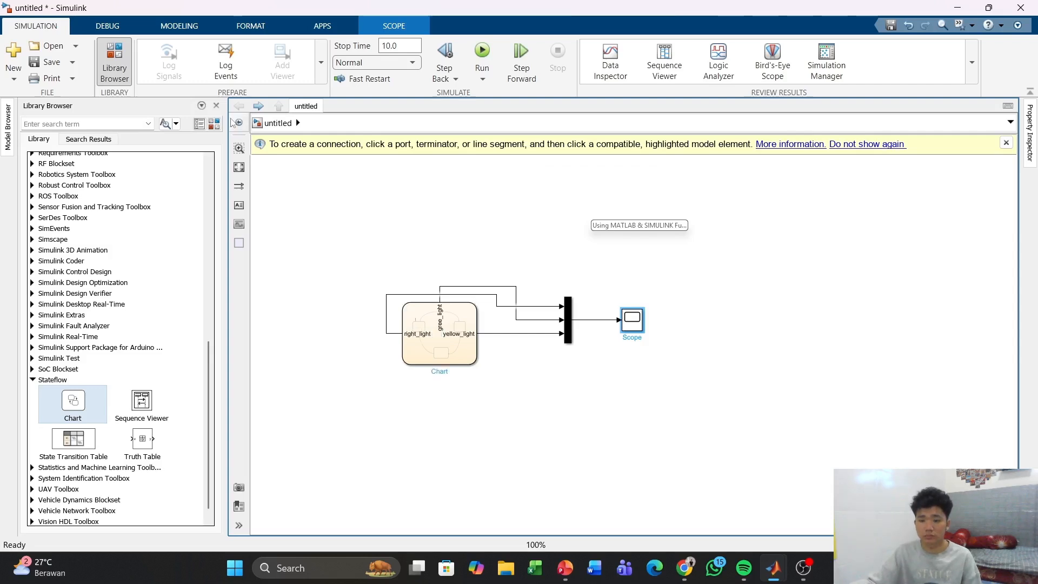
Step: Add the condition [1] to the default transition into the RED state inside the Chart, and return to the top-level model
click(255, 106)
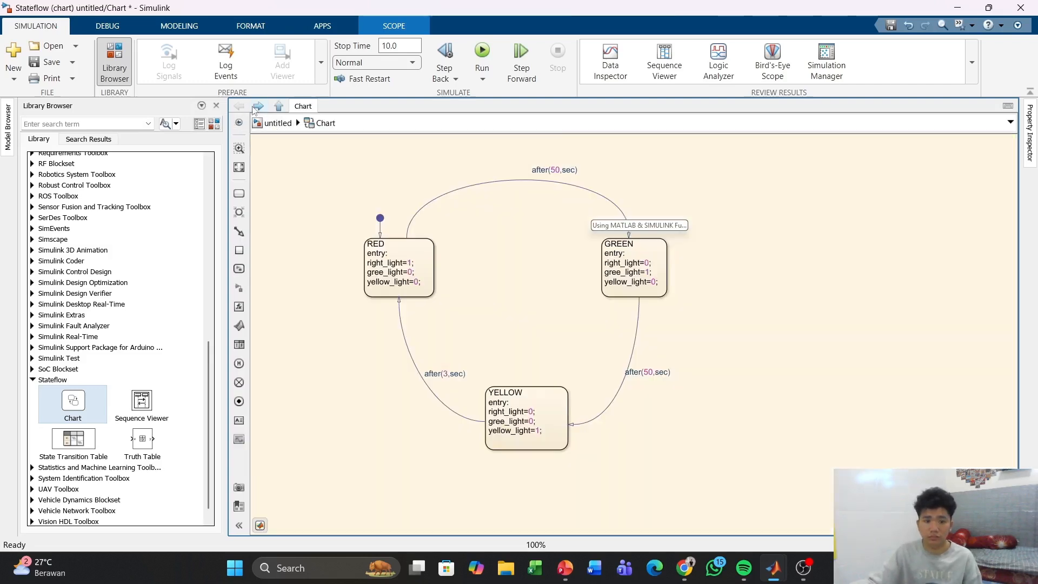
click(381, 227)
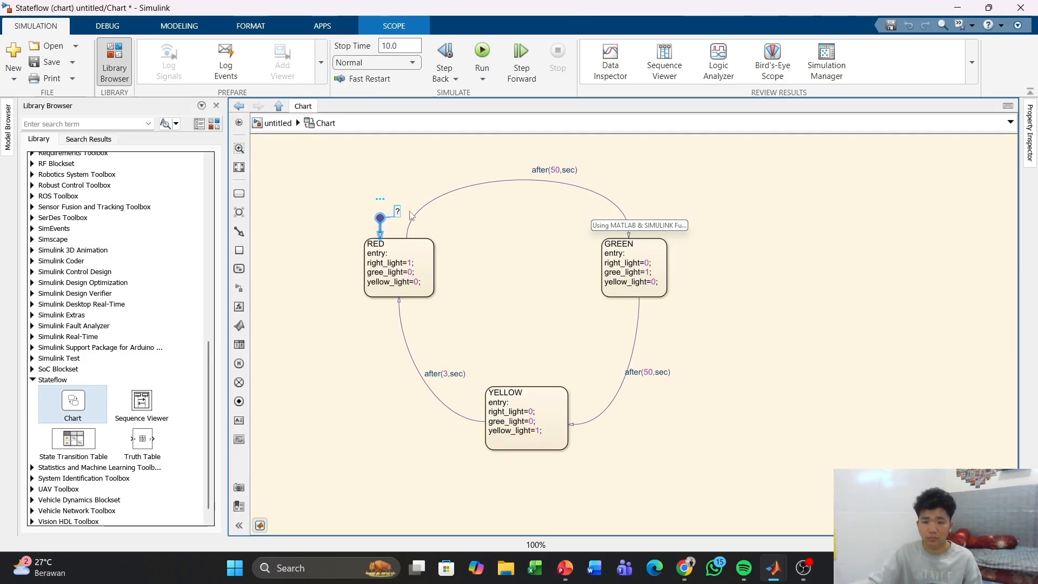
key(Return)
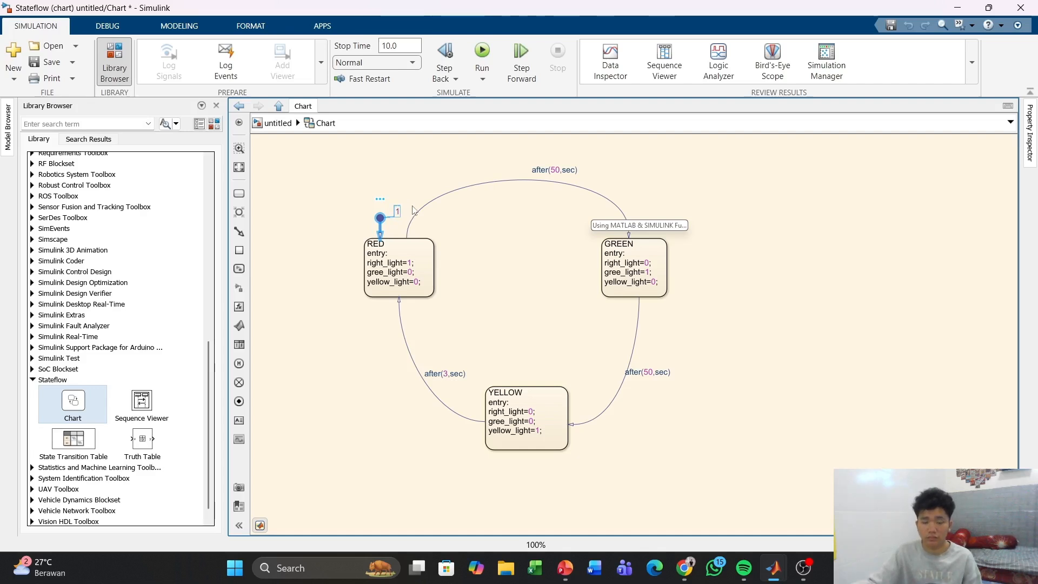
click(413, 209)
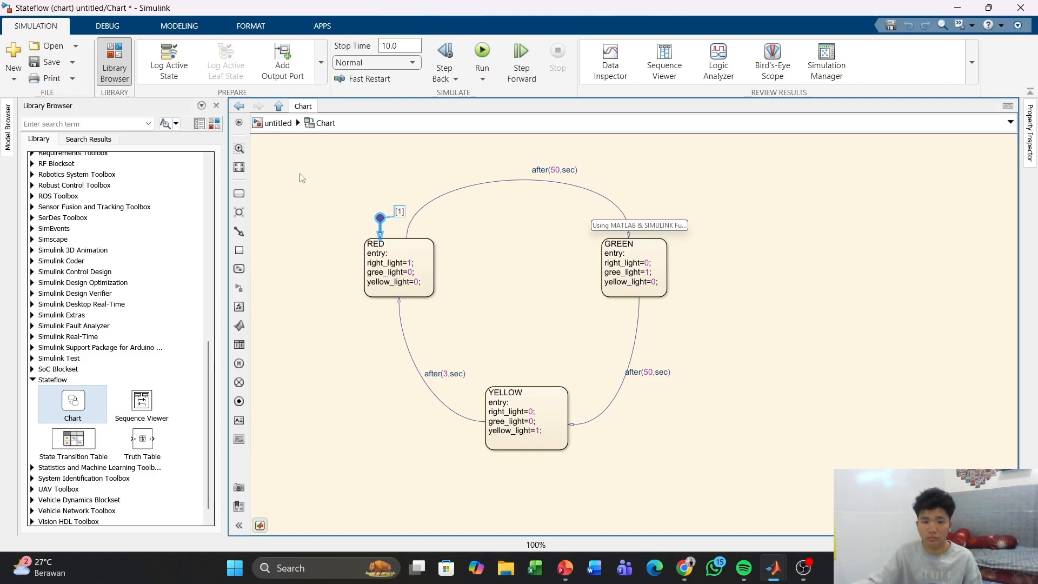
click(240, 107)
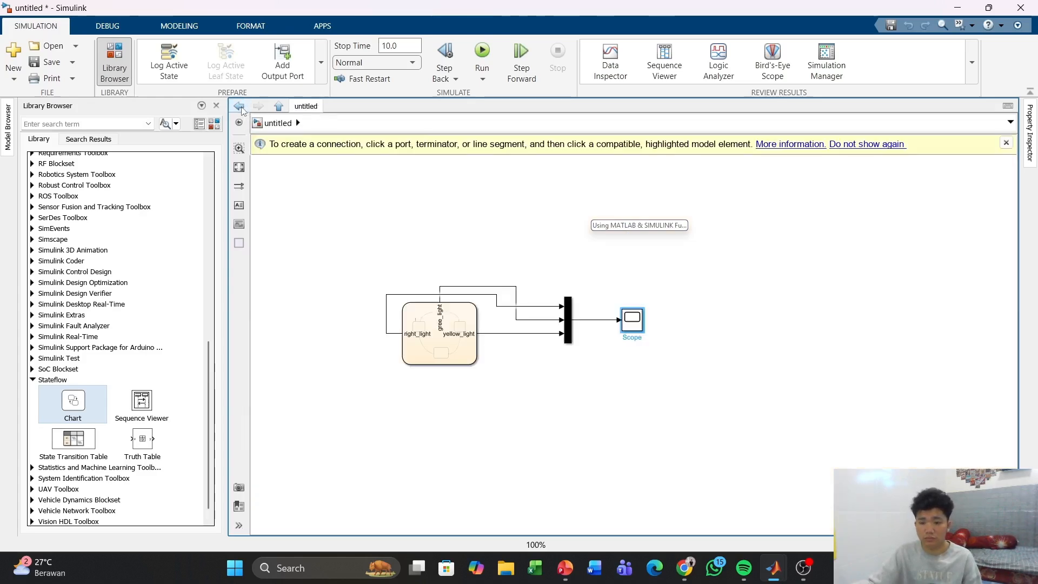
Step: Check the Scope and rerun the simulation, closing the Diagnostic Viewer after reading its report
double_click(633, 328)
click(678, 158)
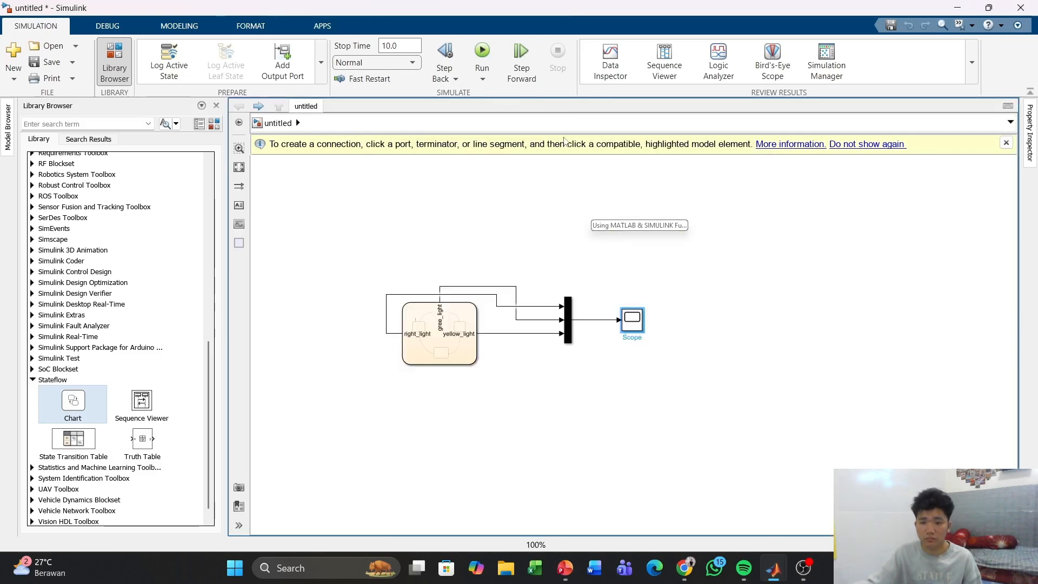
click(483, 53)
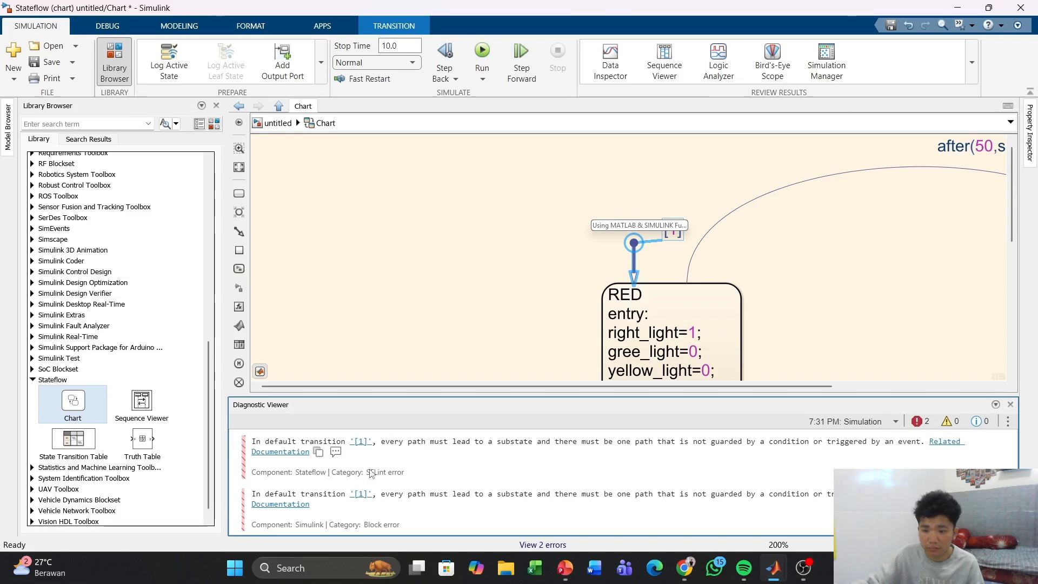
click(1010, 405)
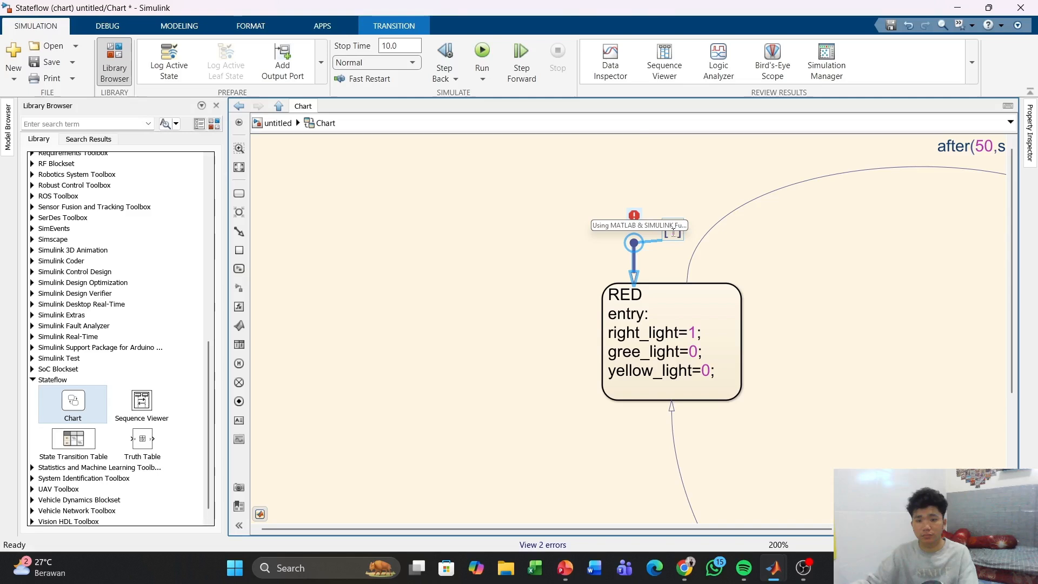
click(539, 259)
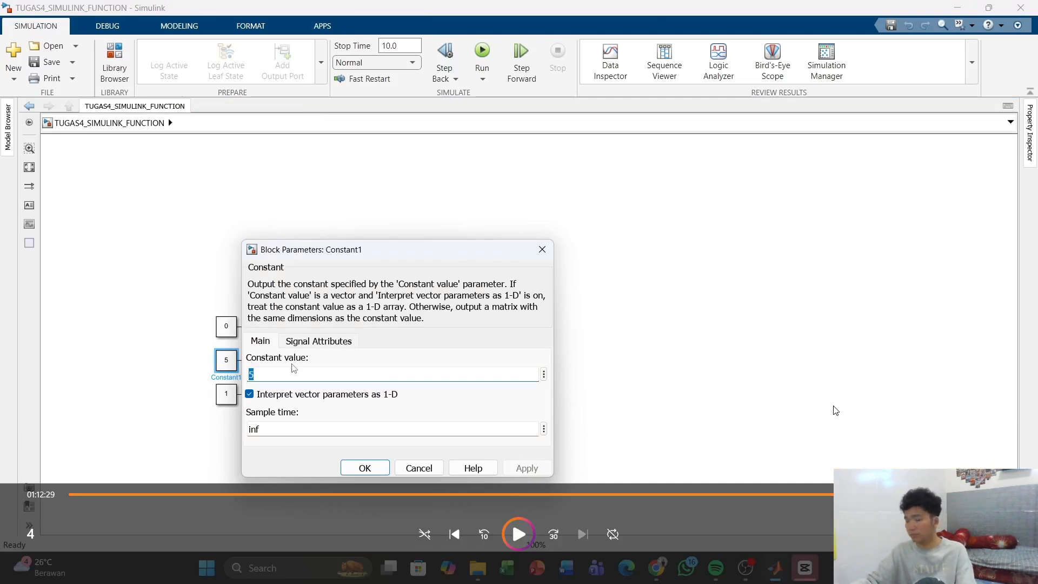
click(519, 531)
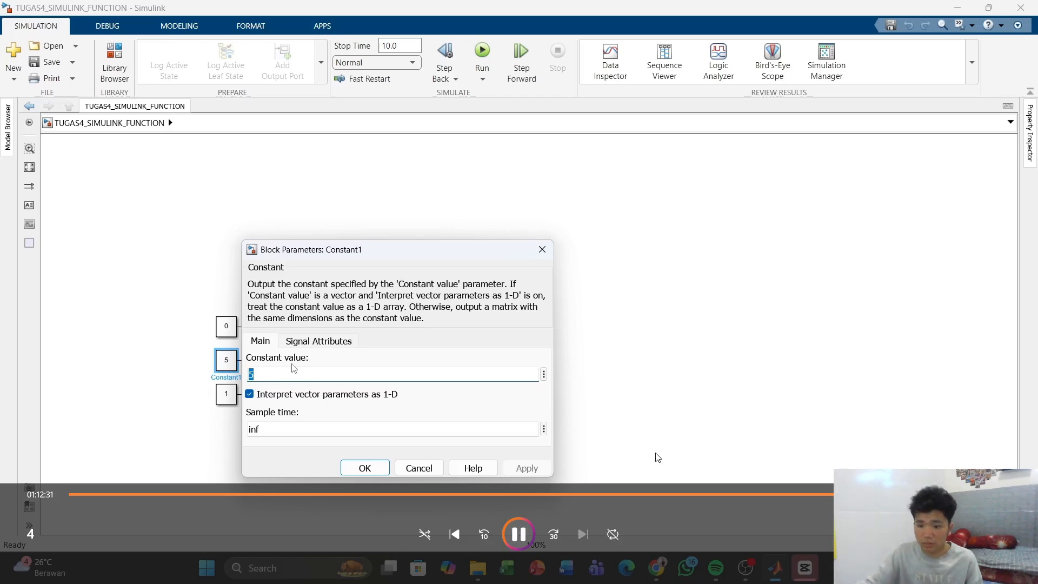